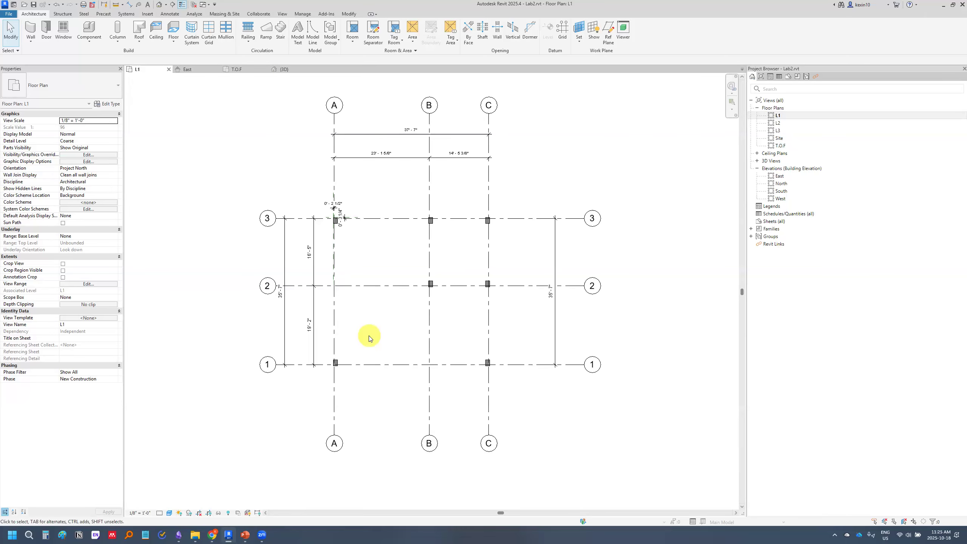
Open the T.O.F floor plan view
middle_drag(391, 328, 392, 337)
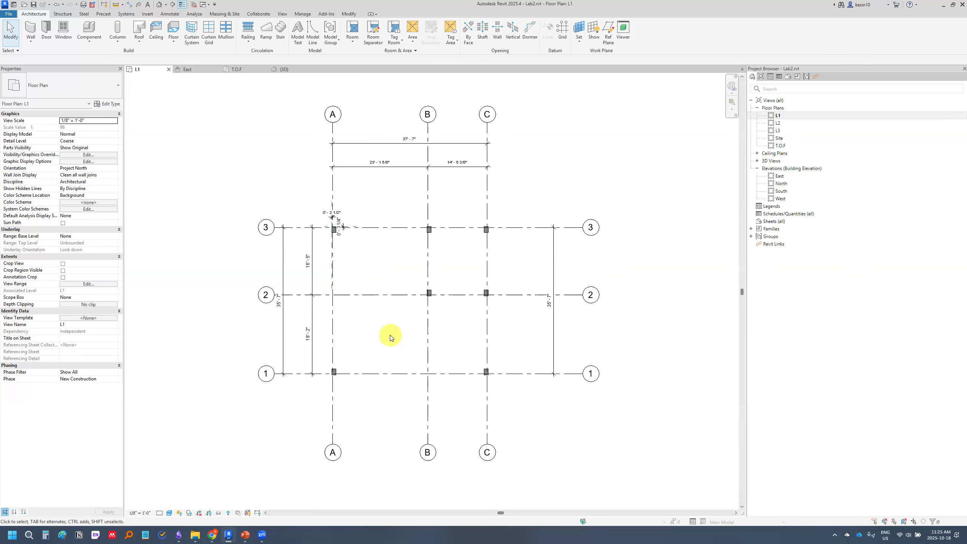
scroll(391, 337, up, 1)
middle_drag(390, 248, 387, 264)
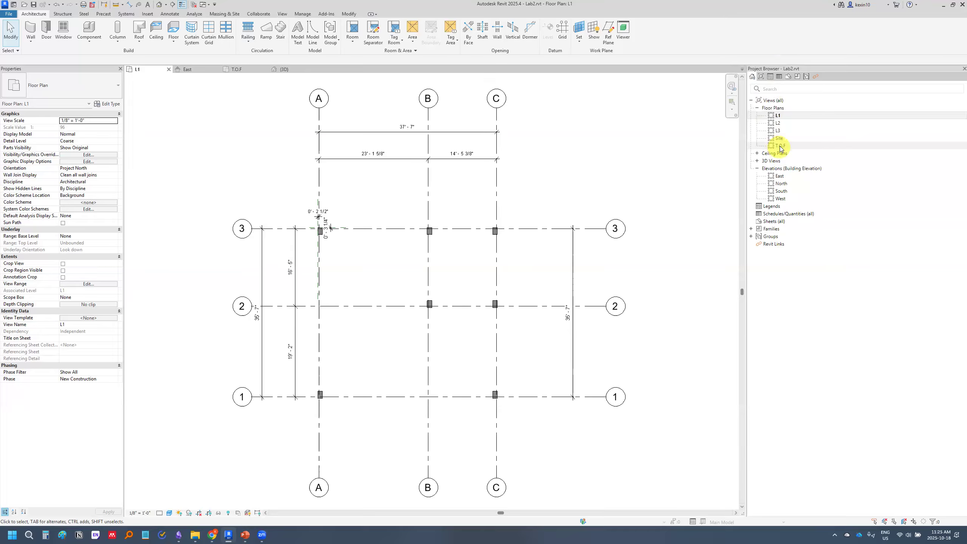
double_click(780, 146)
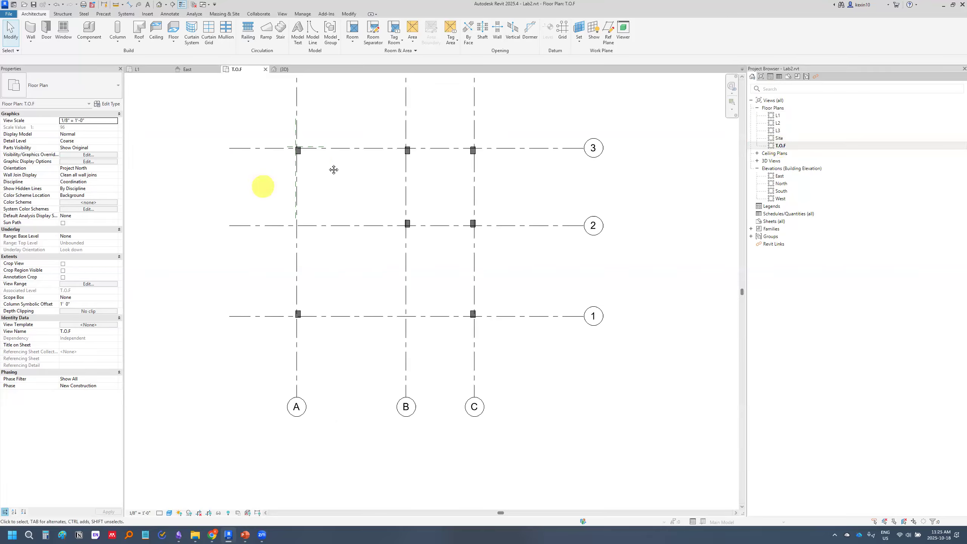
middle_drag(330, 167, 334, 185)
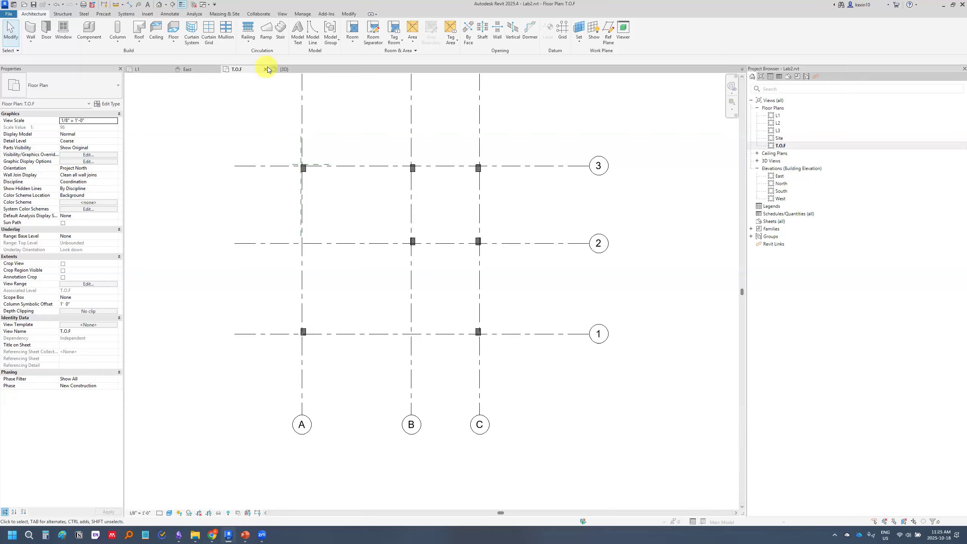
click(165, 96)
middle_drag(247, 215, 286, 221)
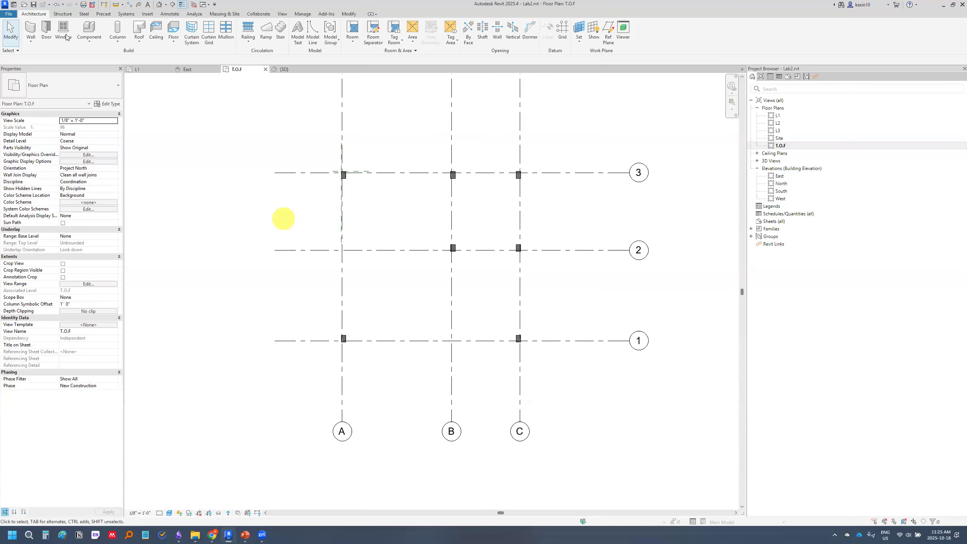
Start placing an architectural wall and review the available basic, curtain and stacked wall types
click(30, 41)
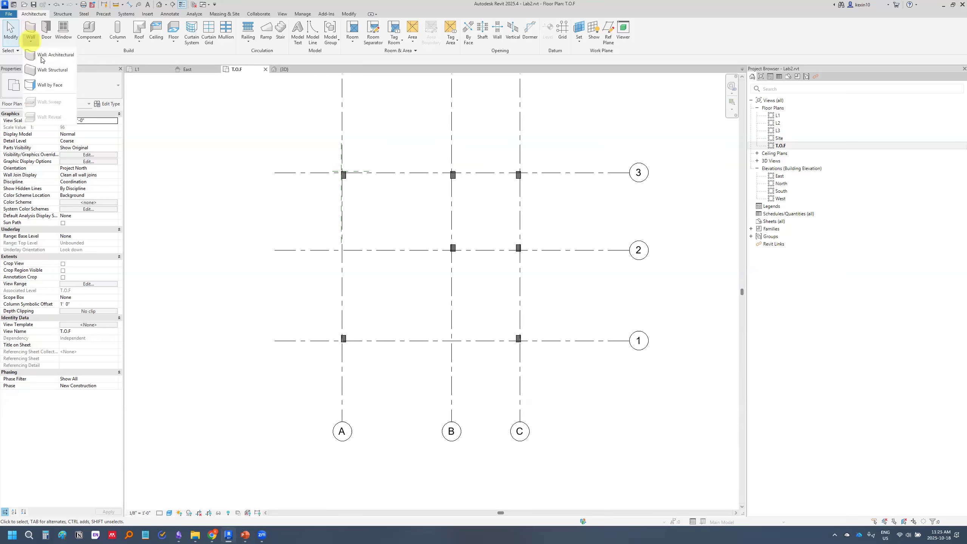
click(43, 55)
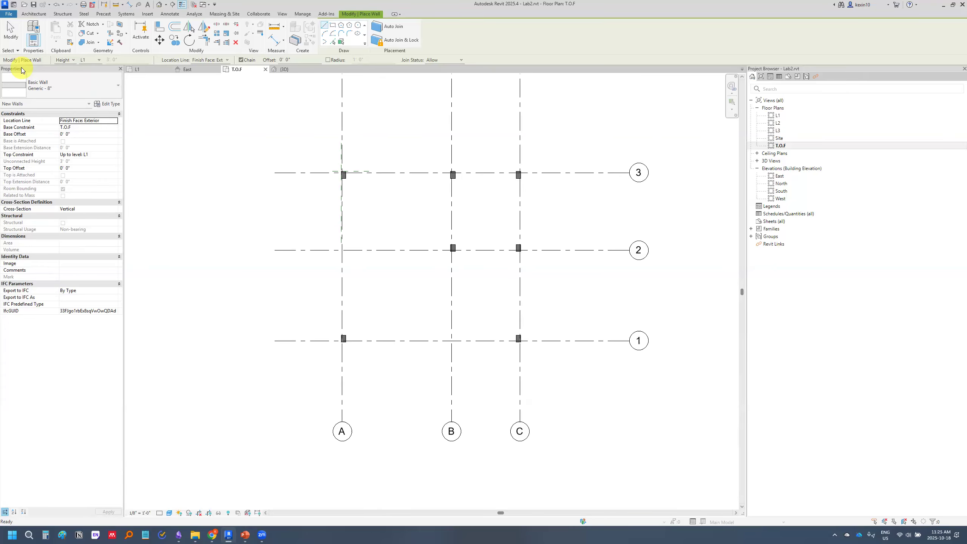
click(112, 84)
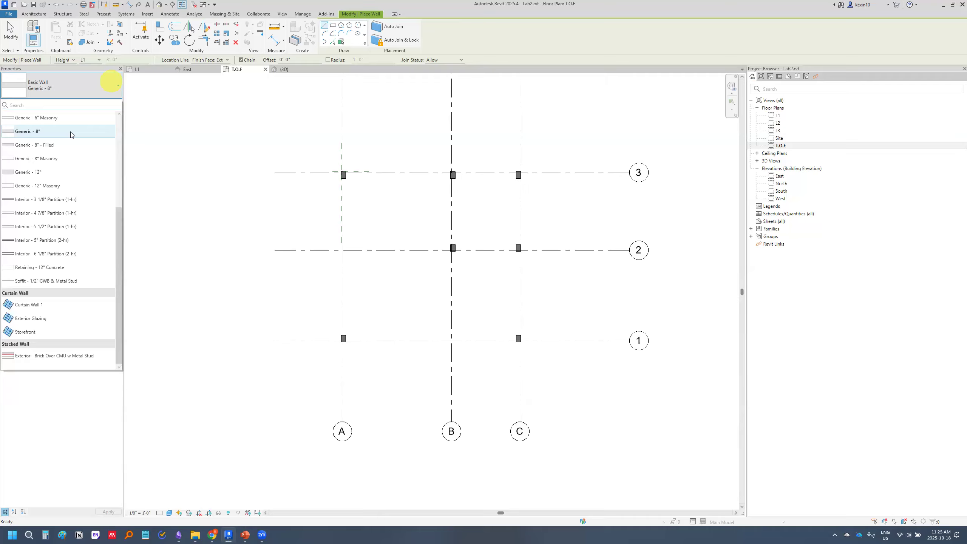
scroll(70, 145, up, 4)
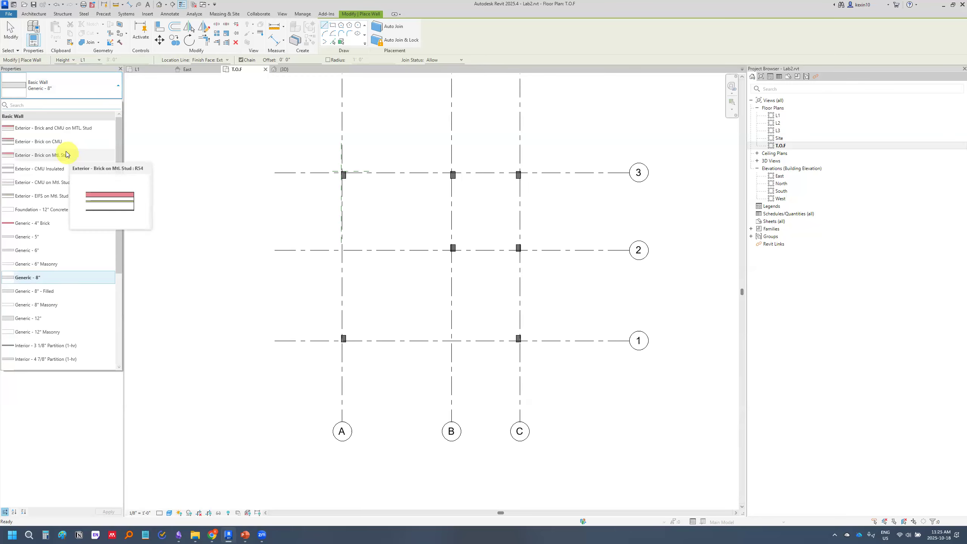
scroll(55, 207, down, 4)
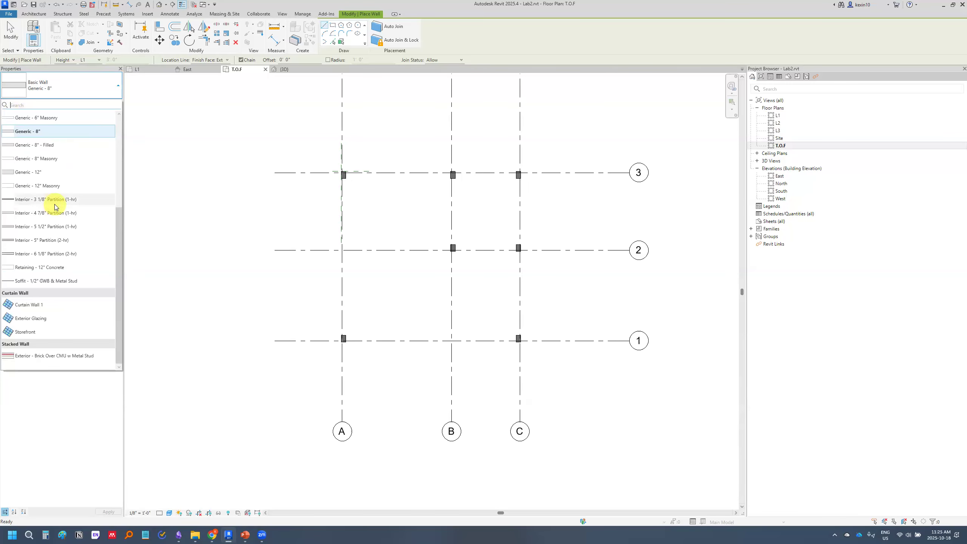
scroll(60, 298, up, 4)
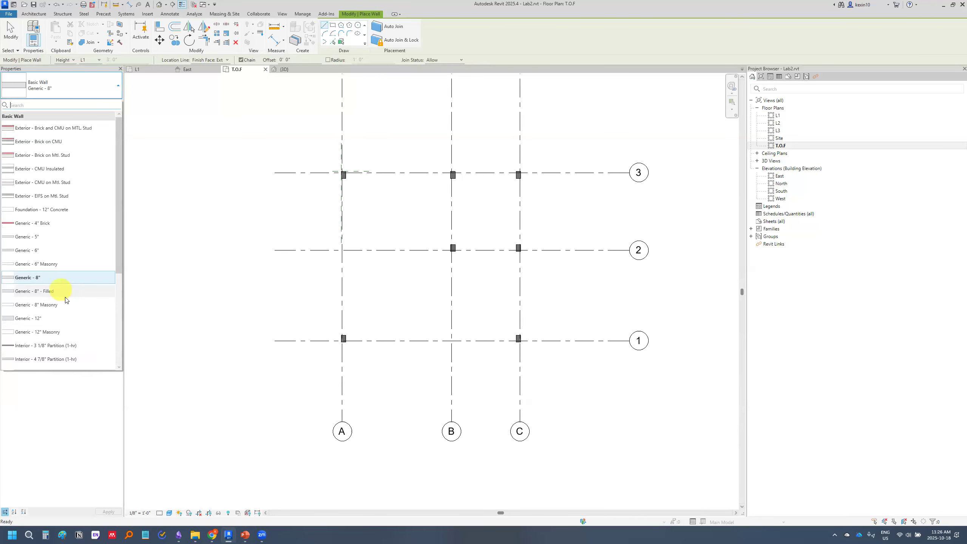
Switch to PowerPoint, examine slide 3 on basic family concepts for walls, and return to Revit
click(244, 535)
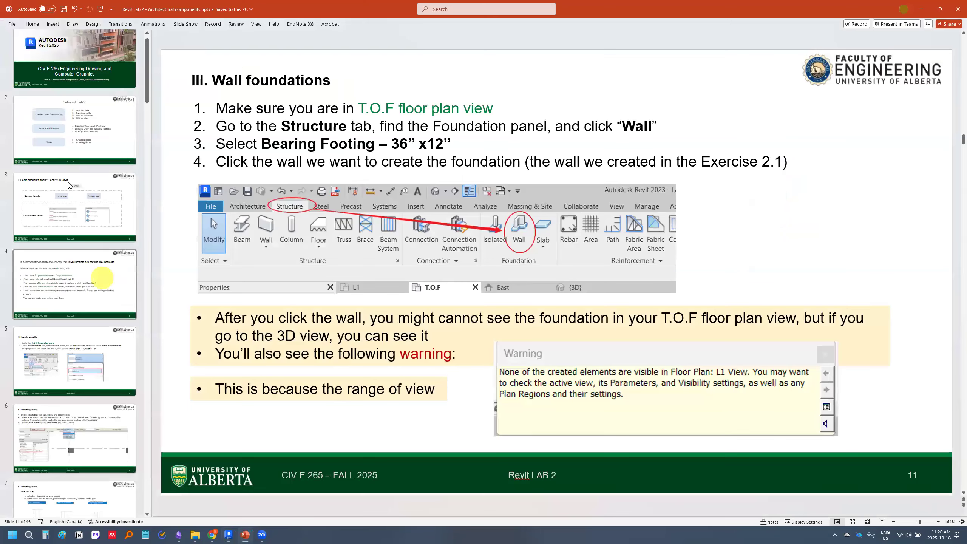
click(69, 186)
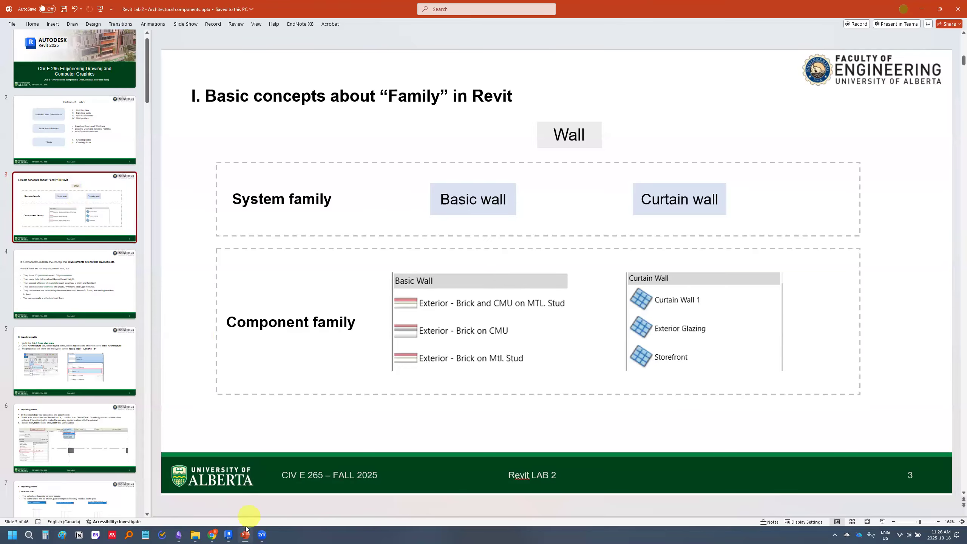
click(230, 534)
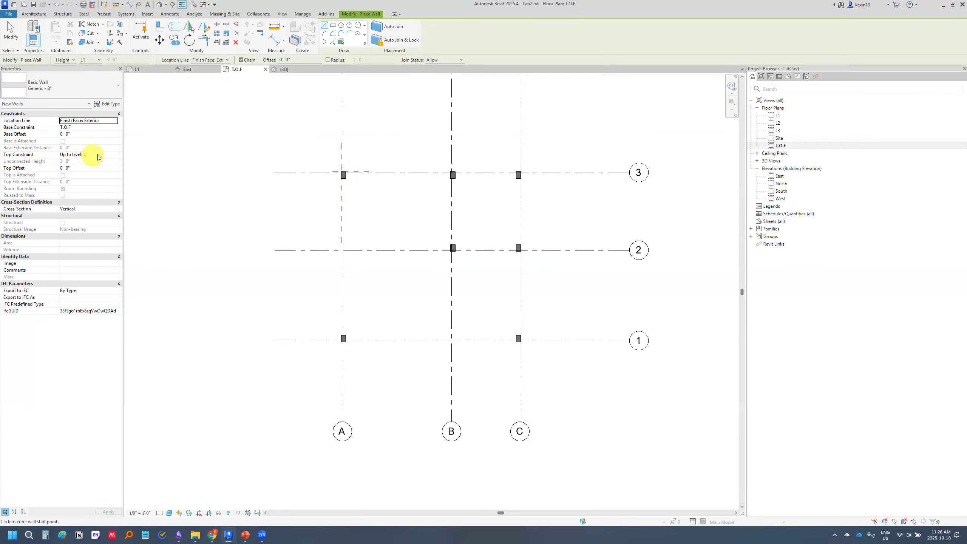
Change the new wall's top constraint to Unconnected and back to level L1
click(115, 154)
click(115, 154)
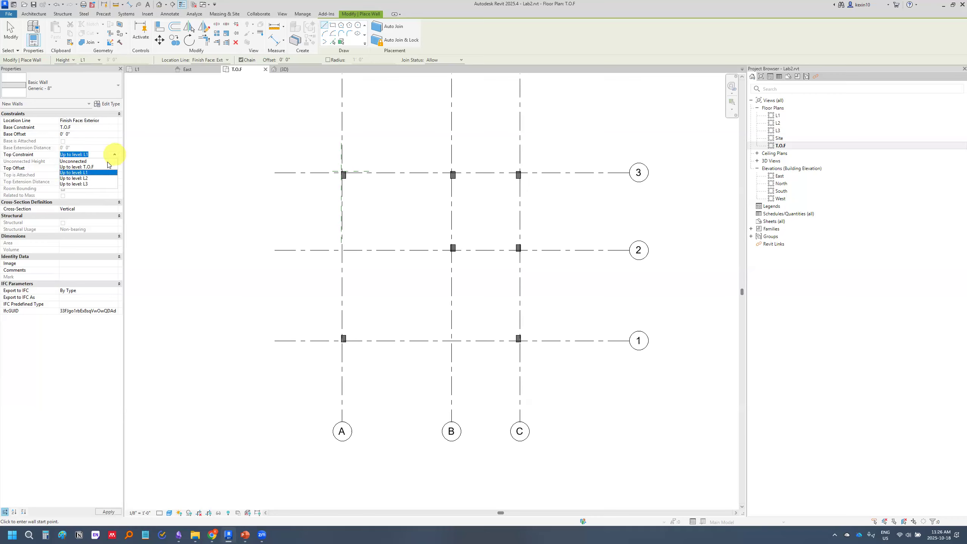
click(95, 161)
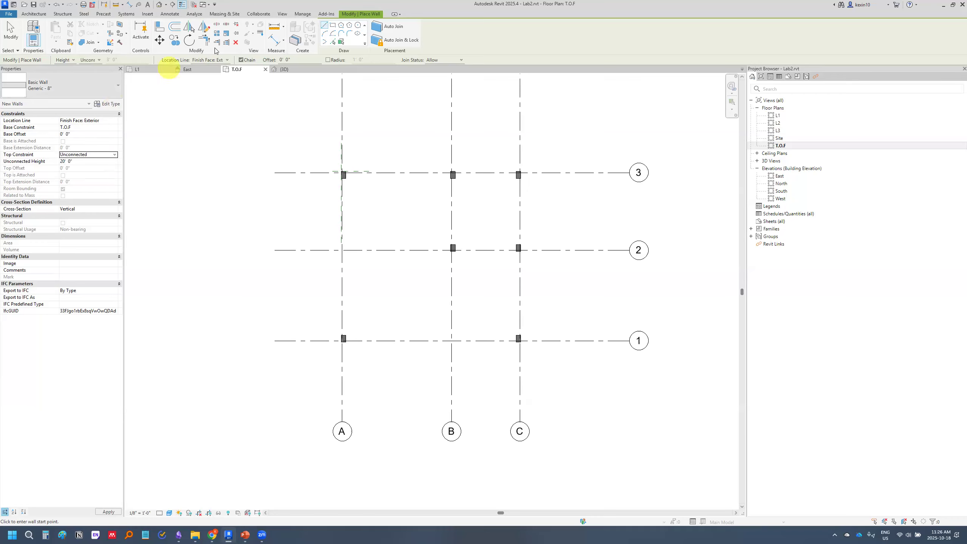
click(100, 62)
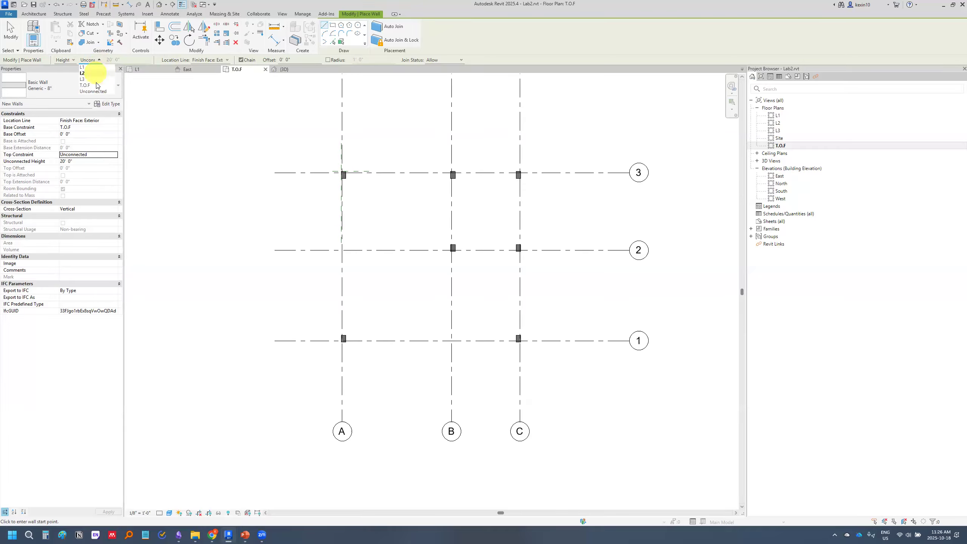
click(95, 67)
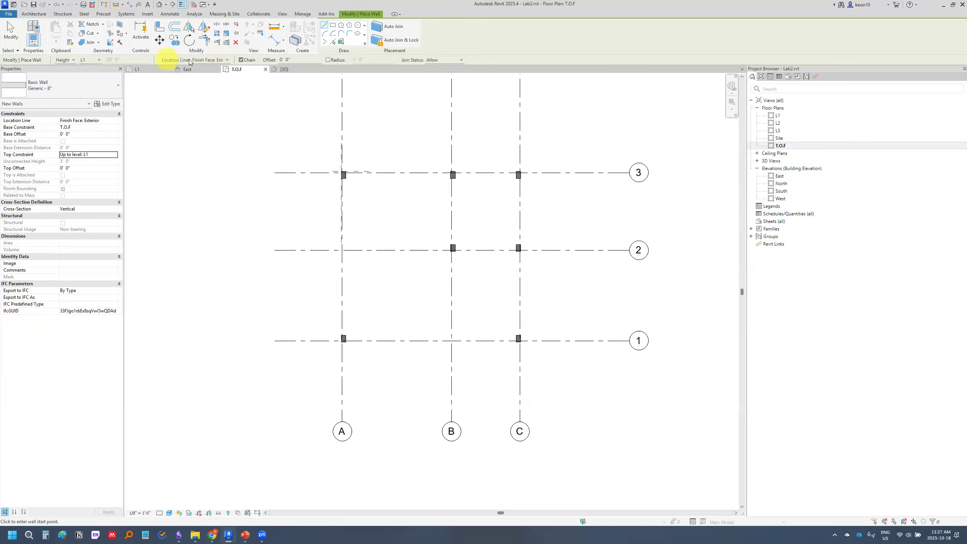
Draw a Generic - 8" wall along grid A from grid 3 to grid 1, using Wall Centerline as the location line
click(223, 61)
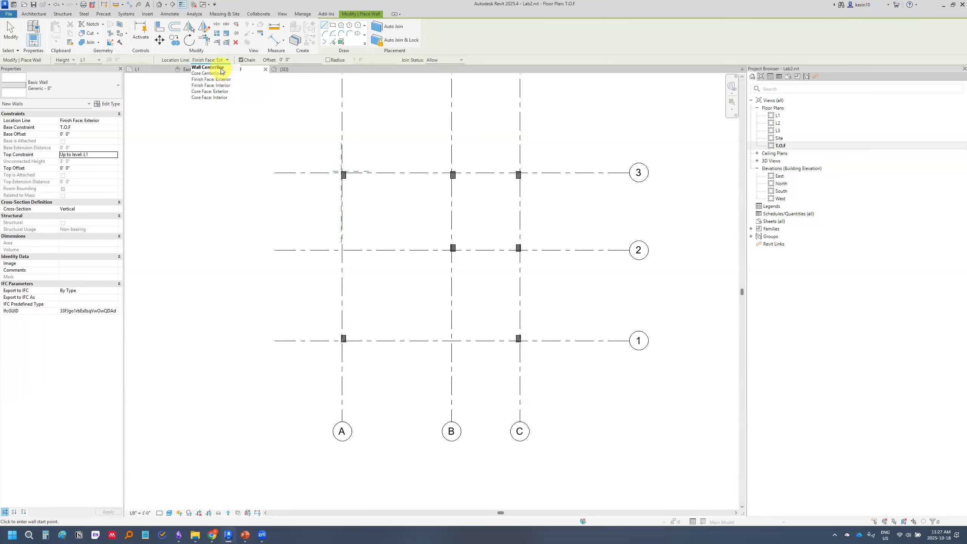
click(221, 70)
scroll(335, 183, up, 6)
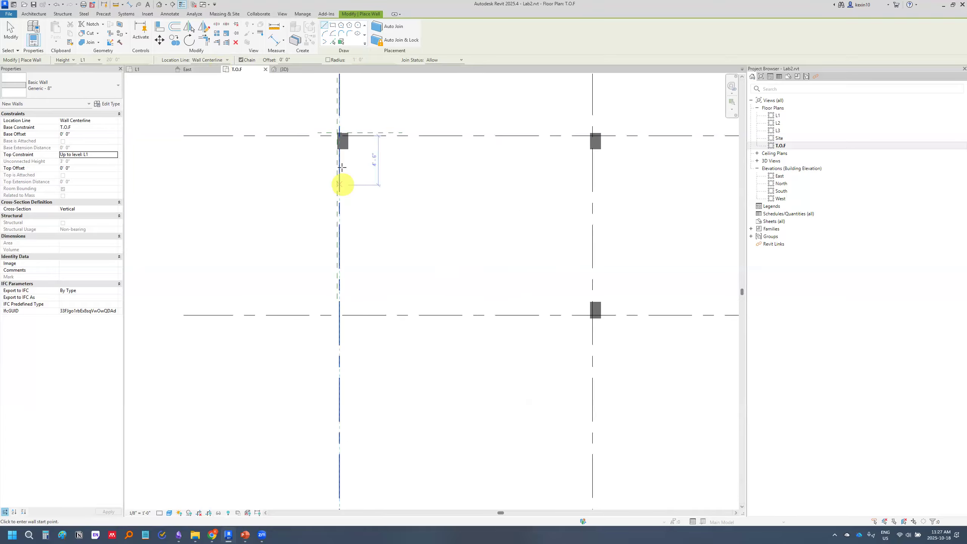
scroll(361, 192, up, 2)
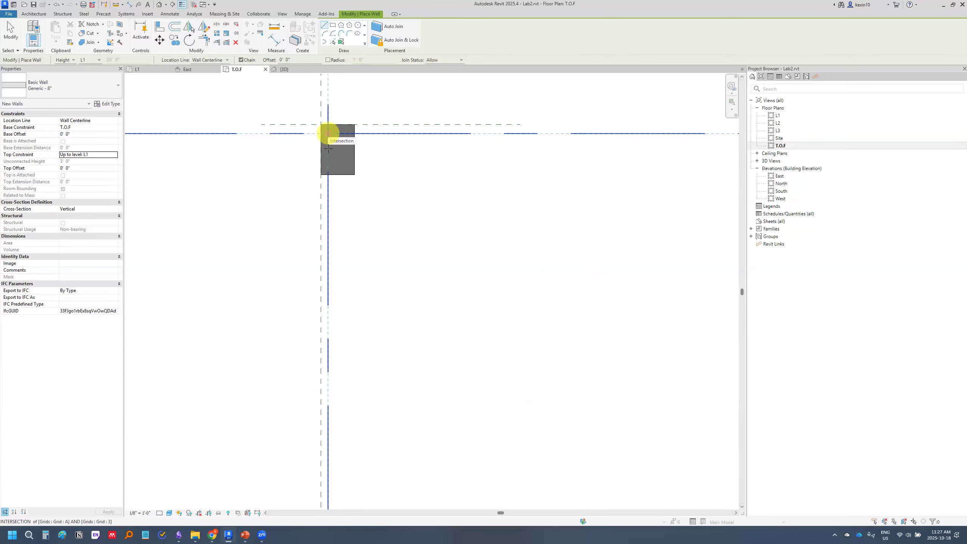
click(328, 134)
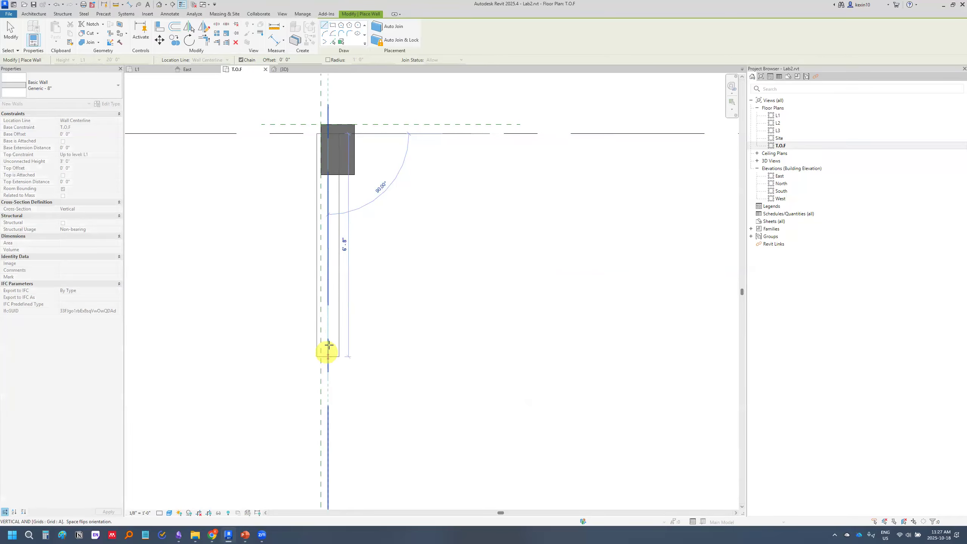
scroll(328, 346, down, 2)
middle_drag(332, 353, 334, 166)
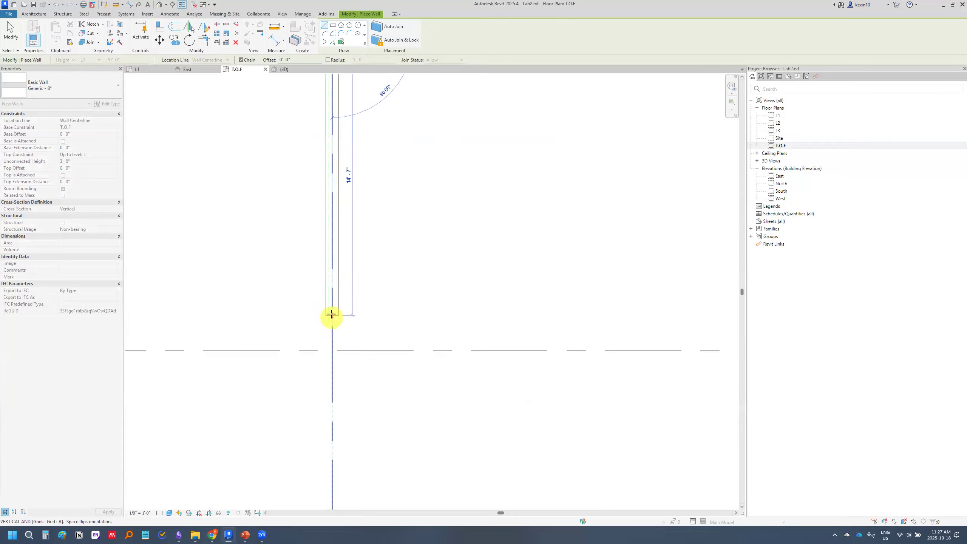
middle_drag(330, 375, 339, 291)
scroll(341, 335, down, 2)
scroll(341, 175, up, 3)
click(327, 152)
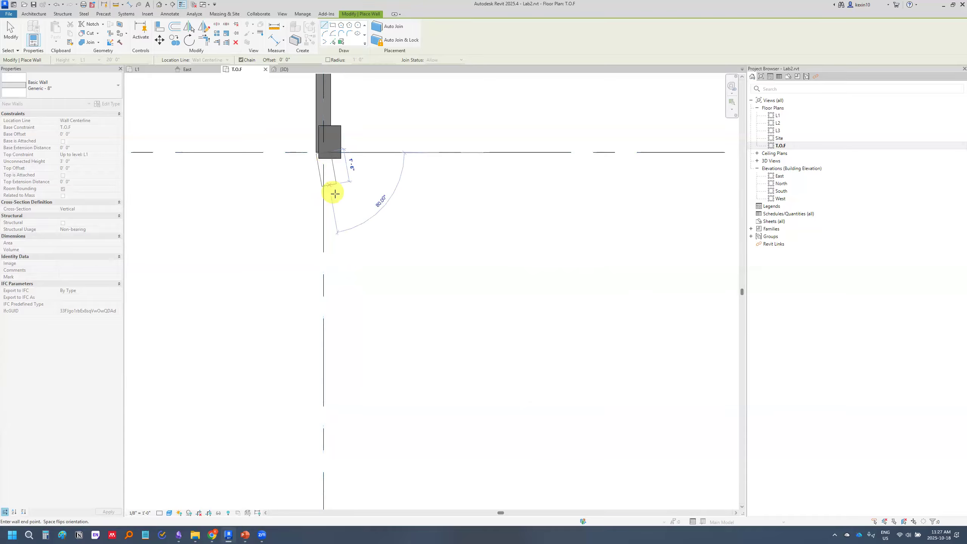
middle_drag(334, 216, 327, 341)
key(Escape)
key(Escape)
Inspect the wall at column A3, compare it with slide 8 on inputting walls in PowerPoint, and return to Revit
middle_drag(327, 177, 300, 504)
middle_drag(317, 195, 346, 436)
scroll(349, 134, up, 1)
middle_drag(350, 134, 334, 214)
scroll(337, 234, up, 3)
scroll(337, 234, down, 3)
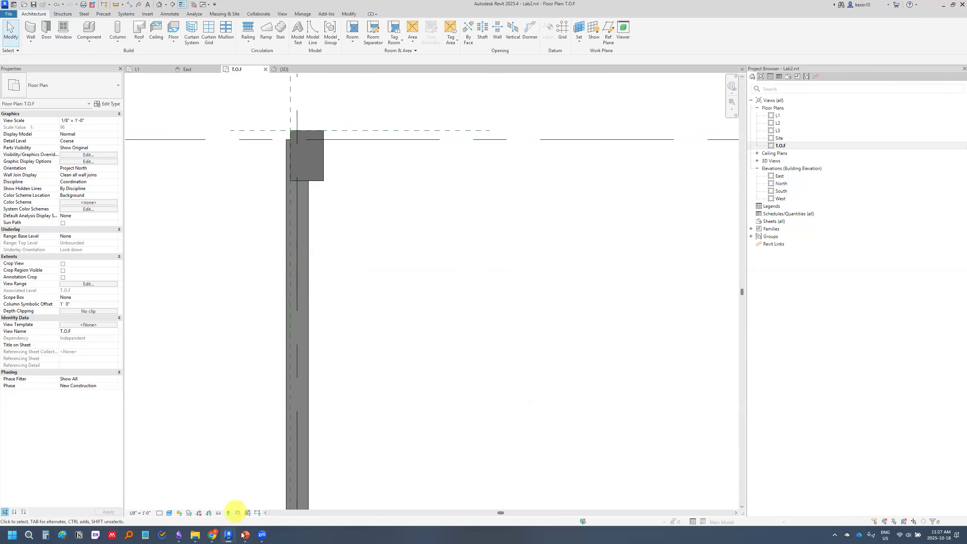
click(245, 534)
scroll(78, 335, down, 5)
click(101, 318)
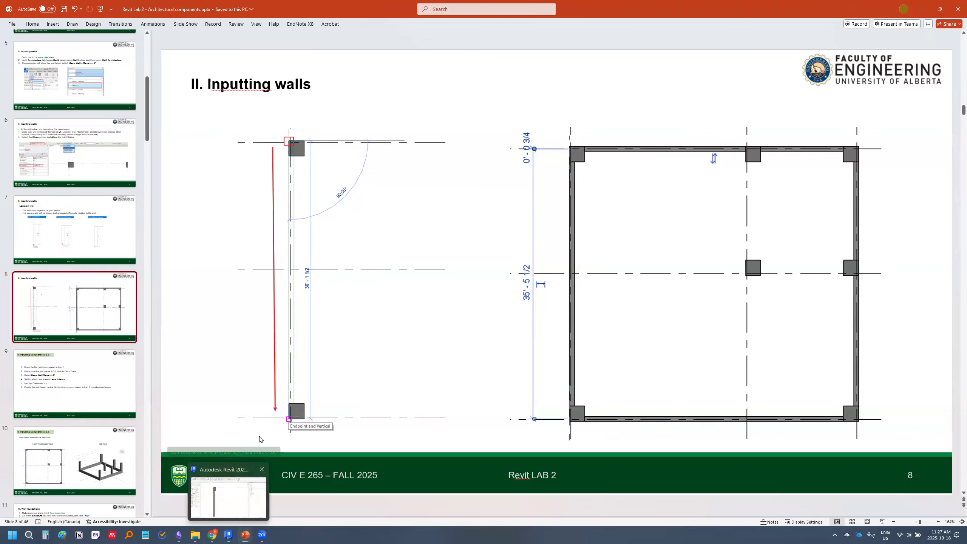
click(243, 496)
Align the outer face of the grid A wall with the outer face of the column at A3
scroll(414, 145, down, 2)
scroll(328, 194, down, 2)
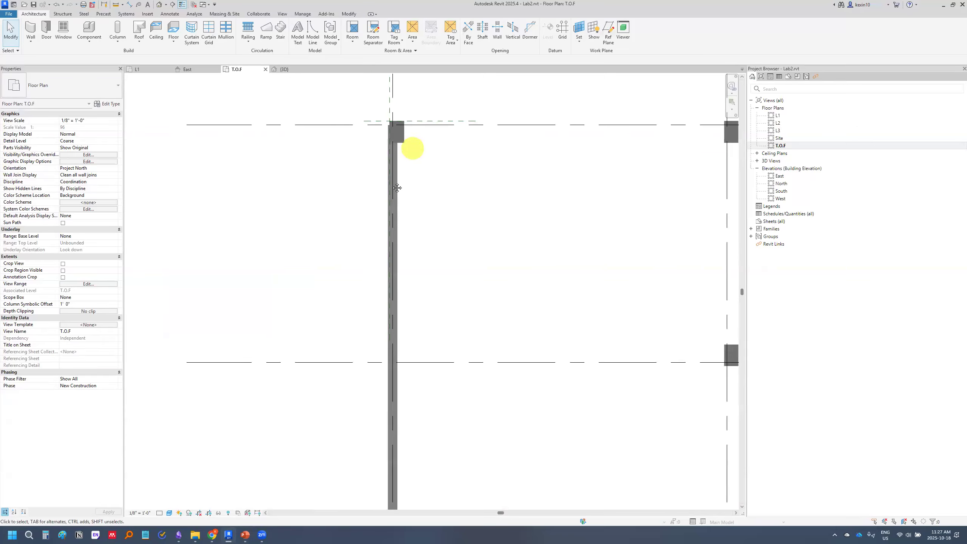
scroll(328, 193, up, 2)
click(317, 190)
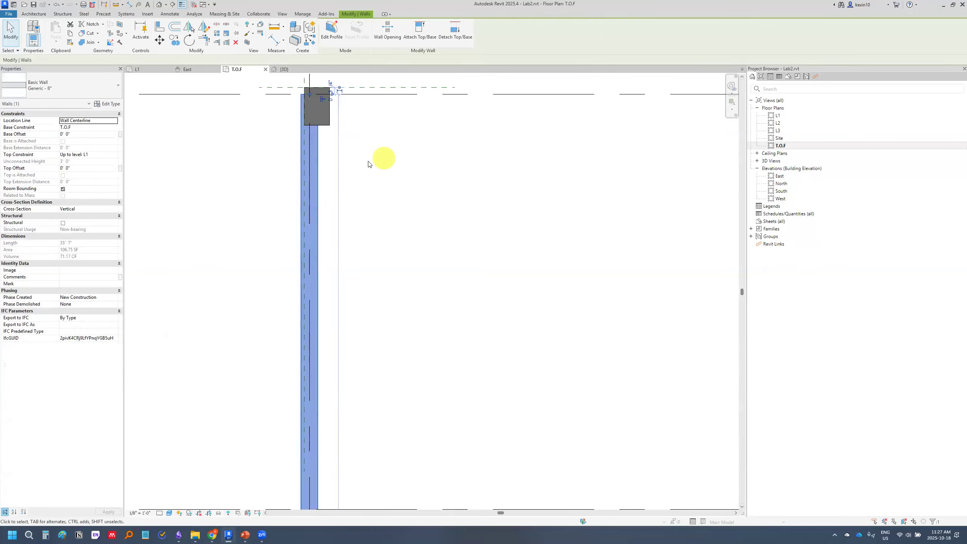
click(330, 168)
click(317, 170)
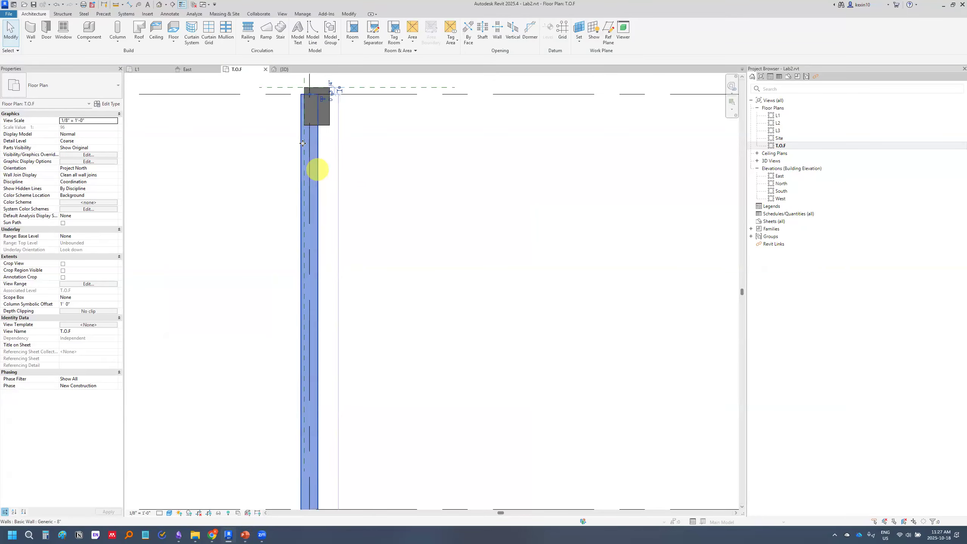
click(159, 26)
scroll(306, 91, up, 3)
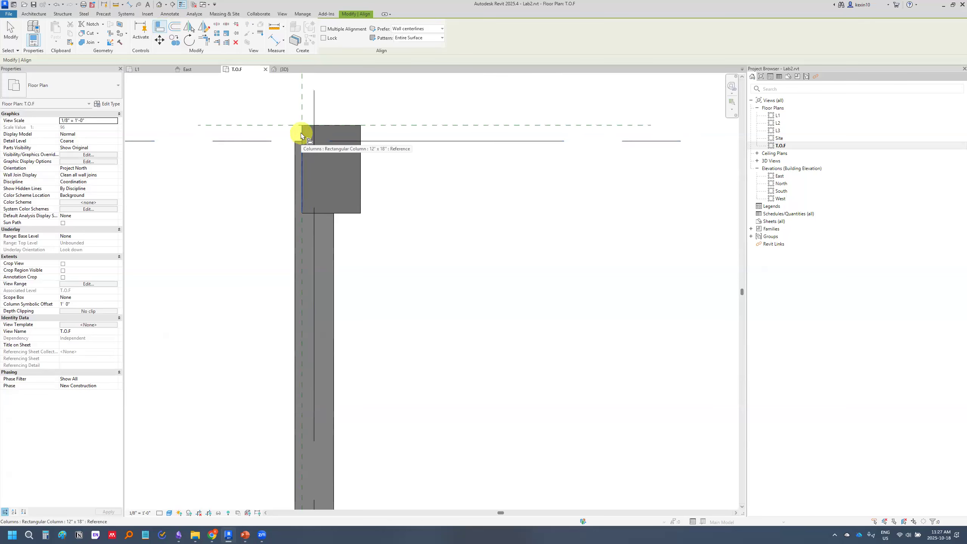
click(301, 133)
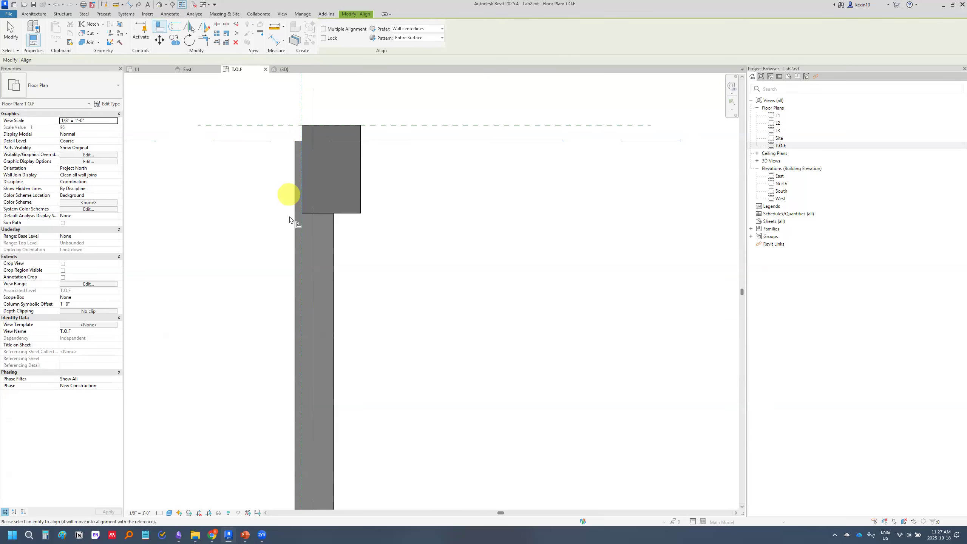
click(293, 221)
scroll(324, 238, down, 5)
scroll(322, 263, down, 4)
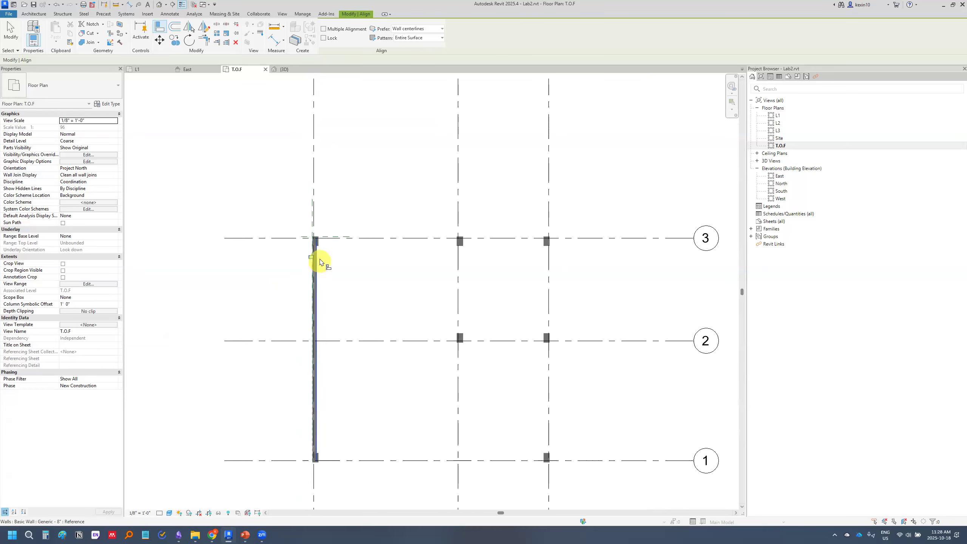
Delete the wall along grid A
key(Escape)
scroll(316, 271, up, 3)
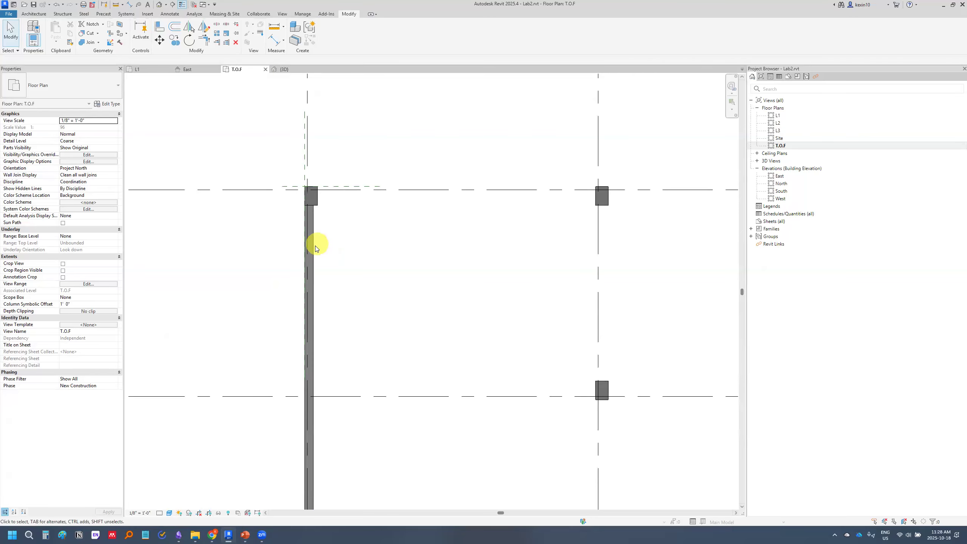
click(315, 246)
scroll(368, 242, up, 4)
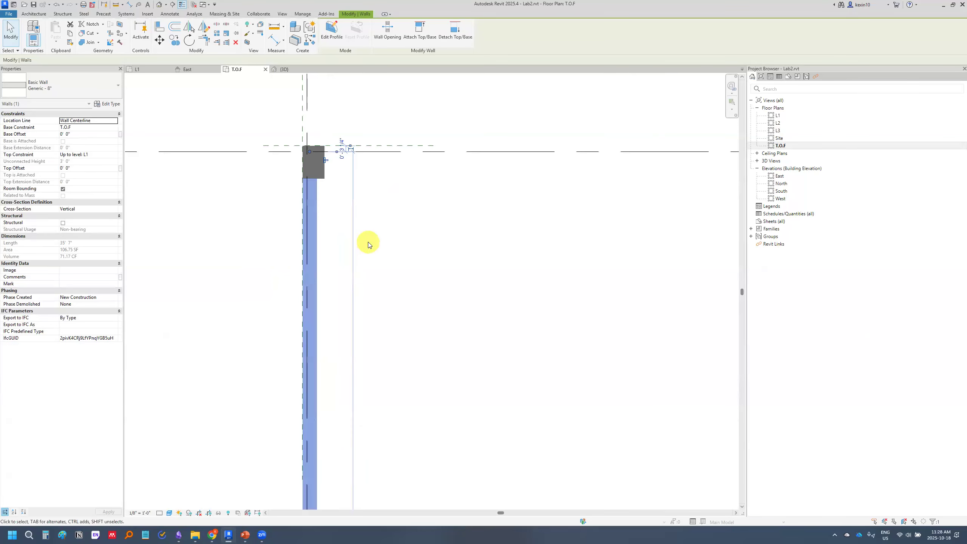
key(Delete)
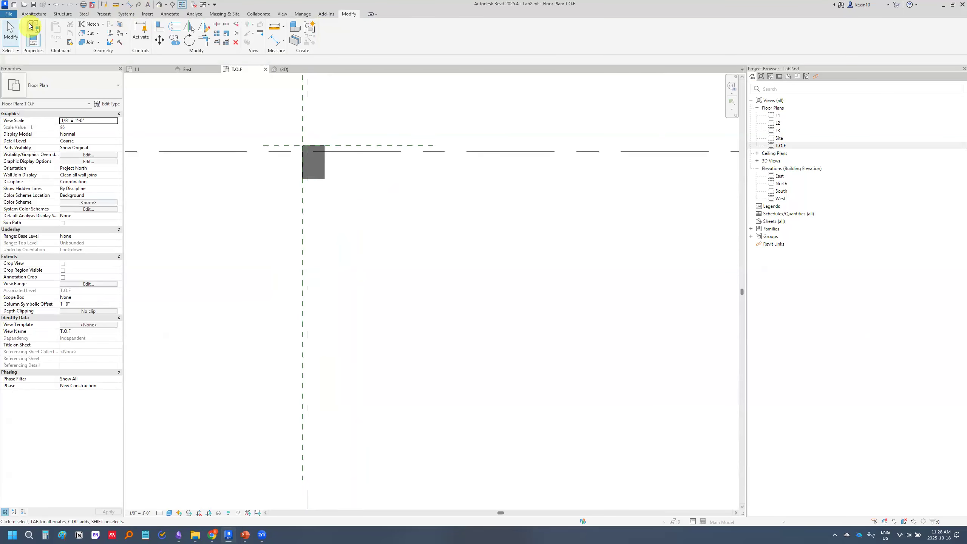
Draw a Generic - 8" wall from the outer corner of column A3 to column A1, with Finish Face: Interior as the location line
click(34, 14)
click(31, 29)
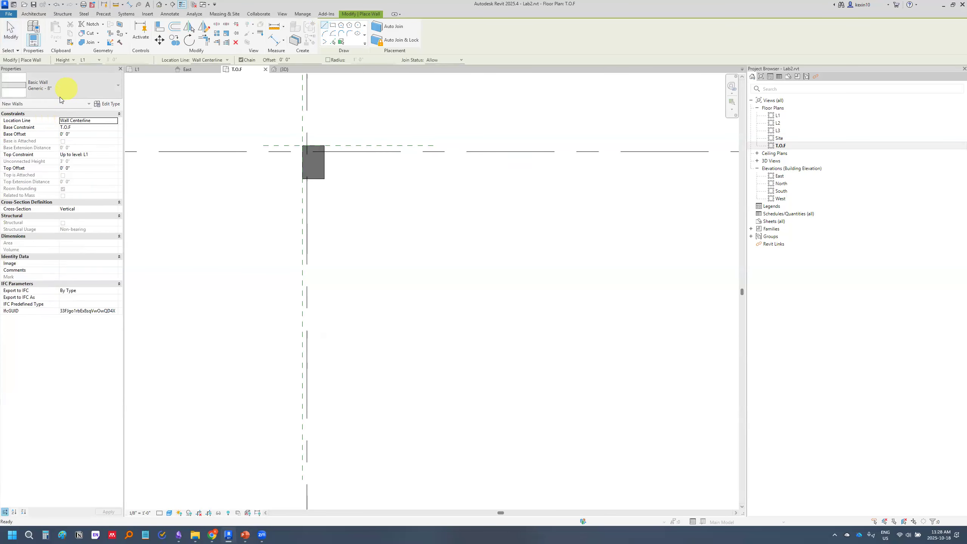
click(223, 60)
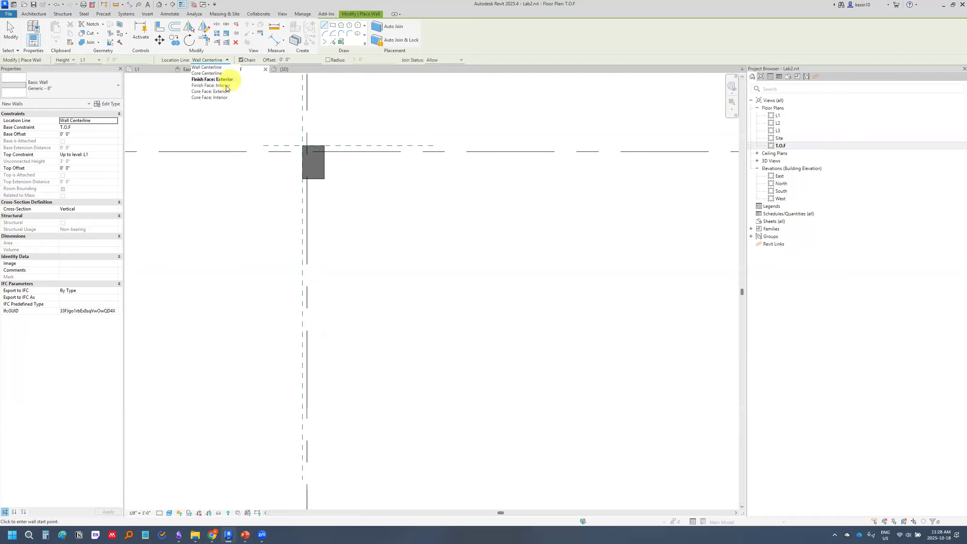
click(226, 87)
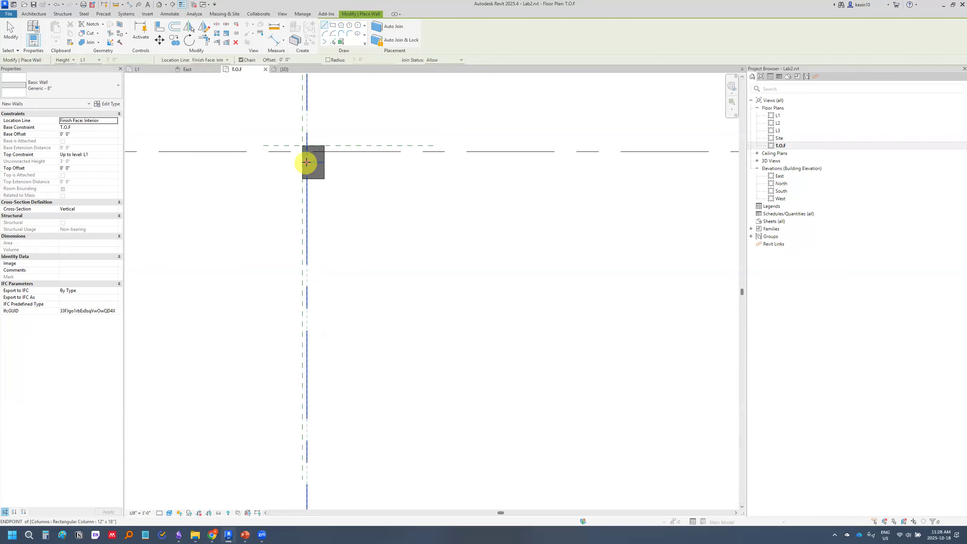
scroll(307, 163, up, 3)
scroll(293, 145, up, 1)
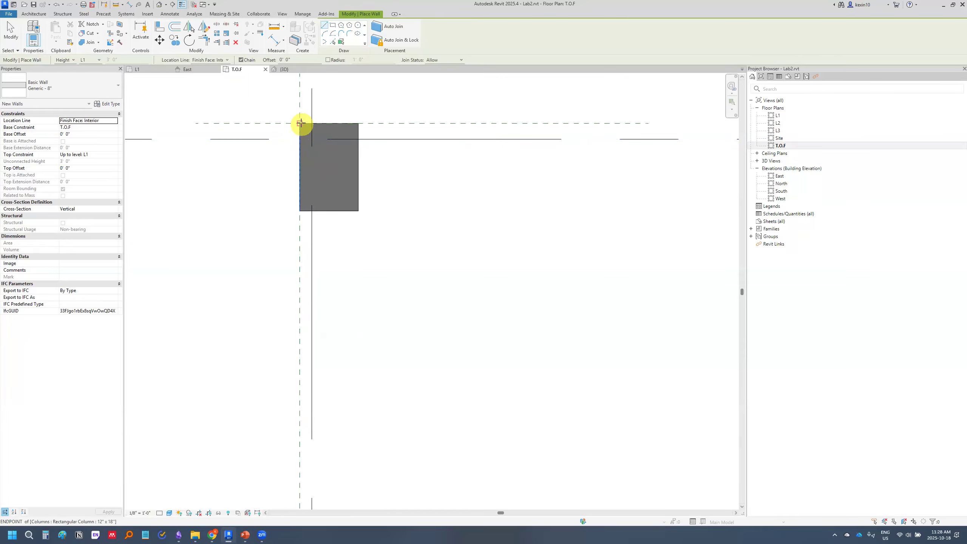
scroll(299, 130, up, 2)
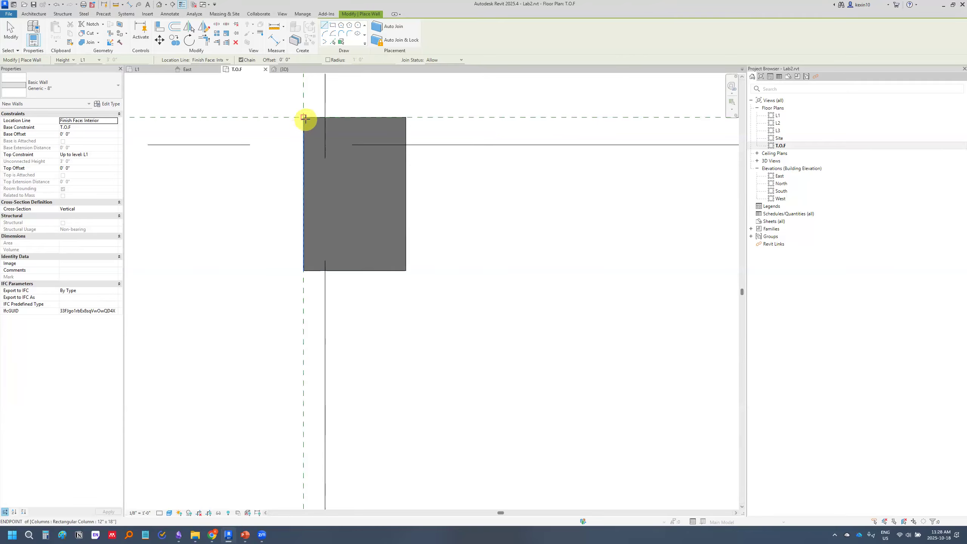
click(304, 117)
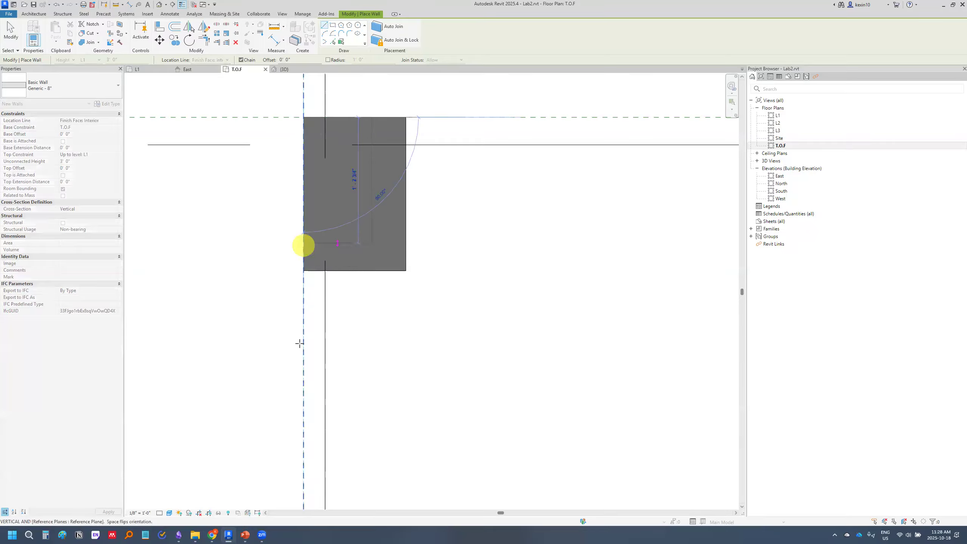
scroll(289, 383, down, 5)
middle_drag(295, 395, 300, 93)
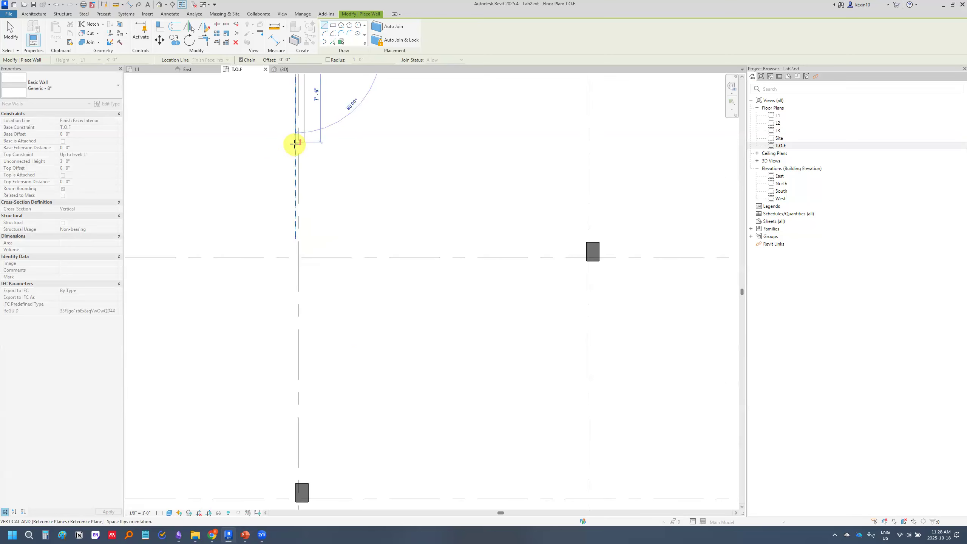
scroll(293, 367, up, 3)
middle_drag(290, 387, 292, 260)
middle_drag(294, 358, 301, 220)
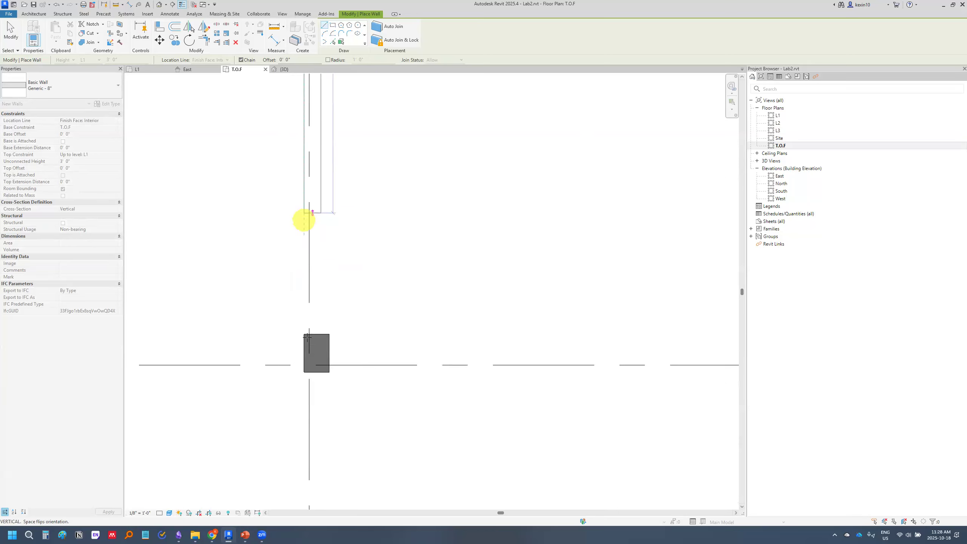
click(305, 372)
Continue the wall chain along grid 1 from column A1 to the outer corner of column C1
scroll(372, 370, down, 3)
middle_drag(598, 369, 246, 358)
click(400, 366)
scroll(400, 367, up, 3)
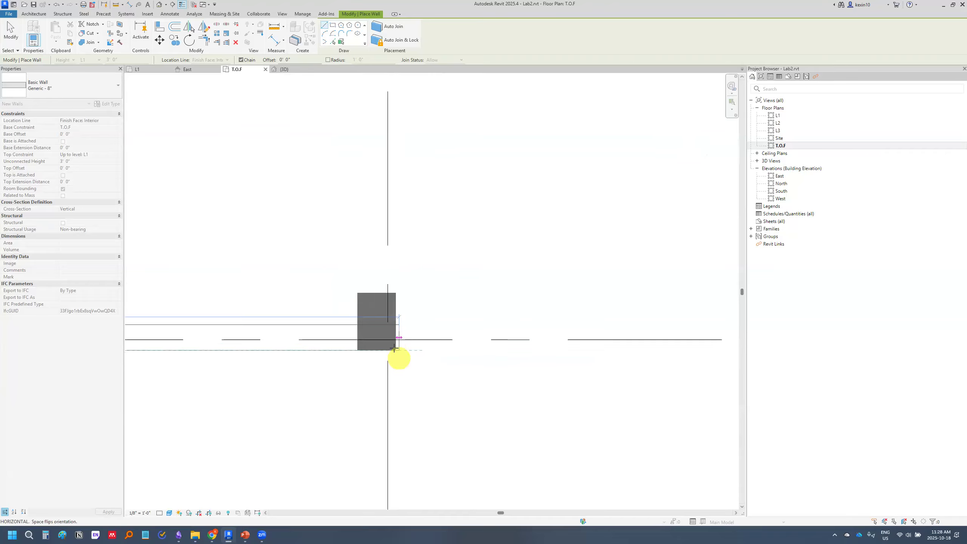
Continue the wall chain along grid C from column C1 to the outer corner of column C3
scroll(387, 273, down, 5)
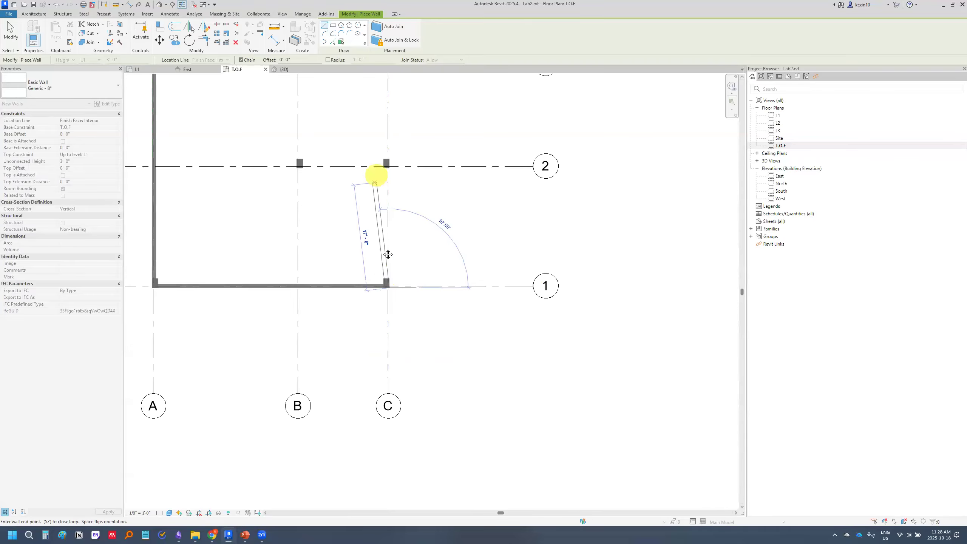
scroll(382, 268, up, 5)
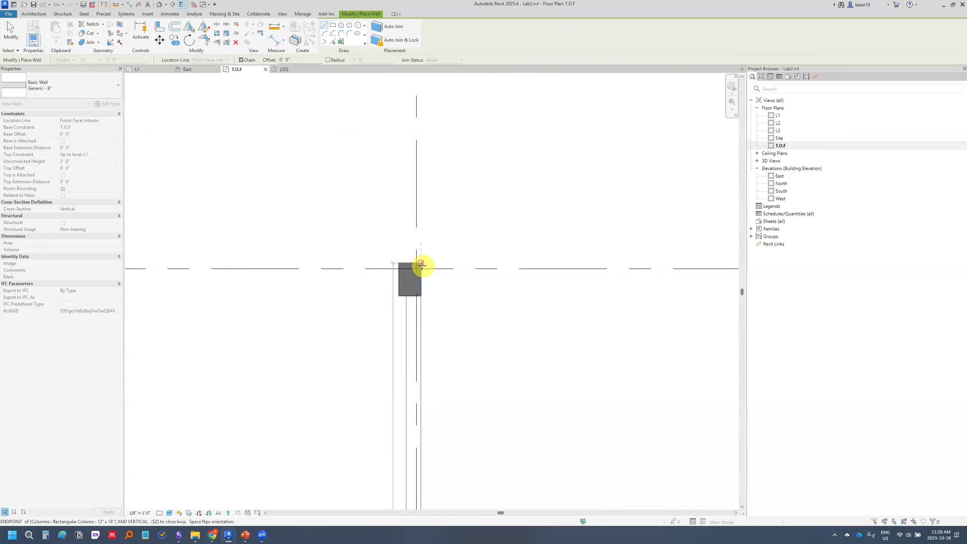
scroll(421, 265, up, 3)
click(420, 264)
Close the wall rectangle along grid 3 from column C3 back to column A3 and end wall placement
scroll(328, 286, down, 3)
middle_drag(328, 288, 566, 293)
scroll(328, 287, down, 5)
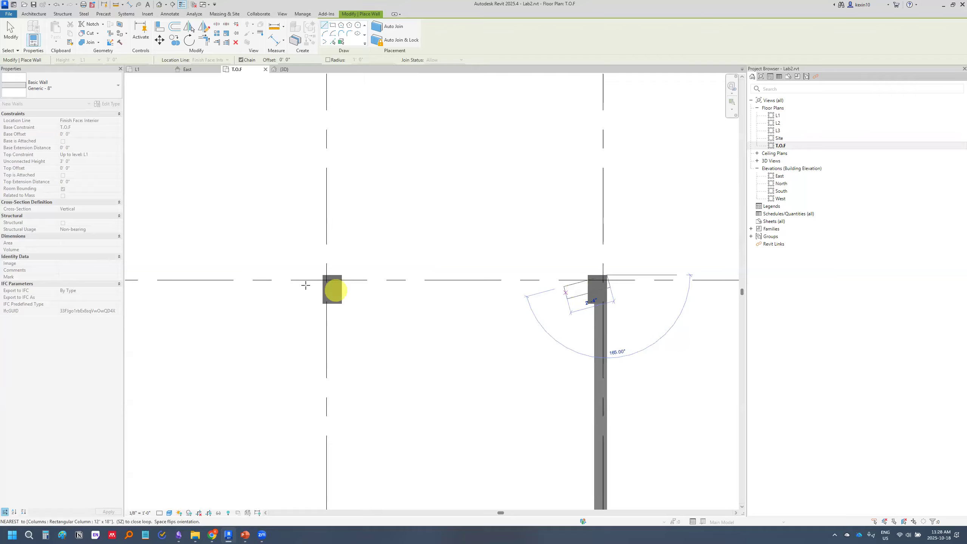
scroll(258, 279, up, 8)
scroll(388, 274, up, 2)
click(415, 243)
scroll(406, 282, down, 7)
middle_drag(498, 323, 258, 247)
scroll(320, 296, down, 3)
scroll(274, 261, down, 1)
key(Escape)
Check the completed wall rectangle in plan and in the default 3D view
middle_drag(319, 318, 325, 273)
scroll(301, 262, down, 2)
middle_drag(346, 348, 353, 298)
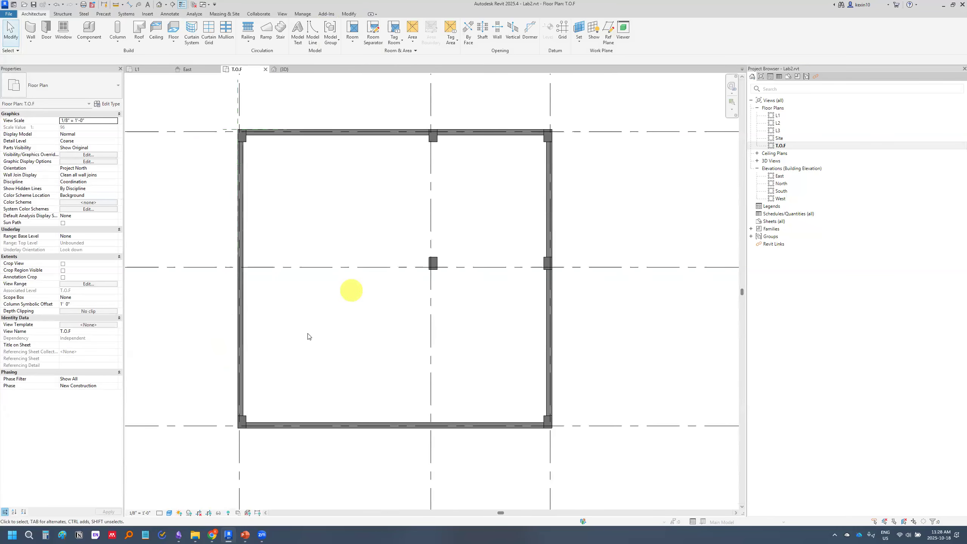
click(159, 5)
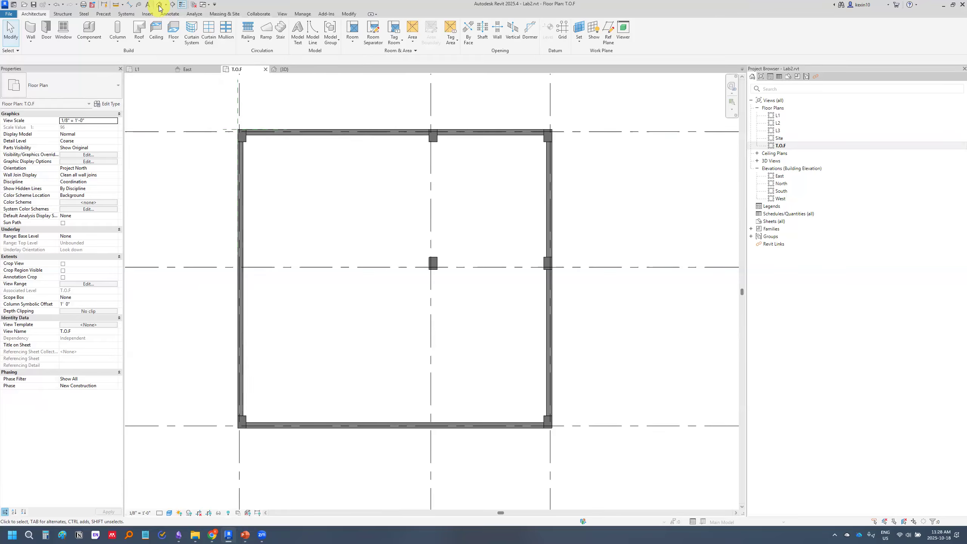
scroll(410, 255, down, 3)
scroll(350, 259, up, 1)
scroll(354, 256, up, 5)
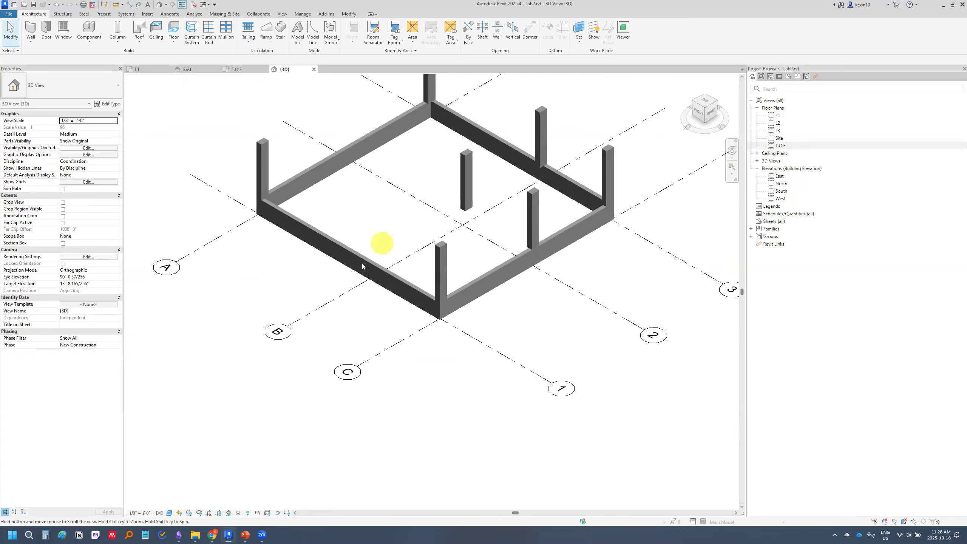
scroll(339, 250, down, 2)
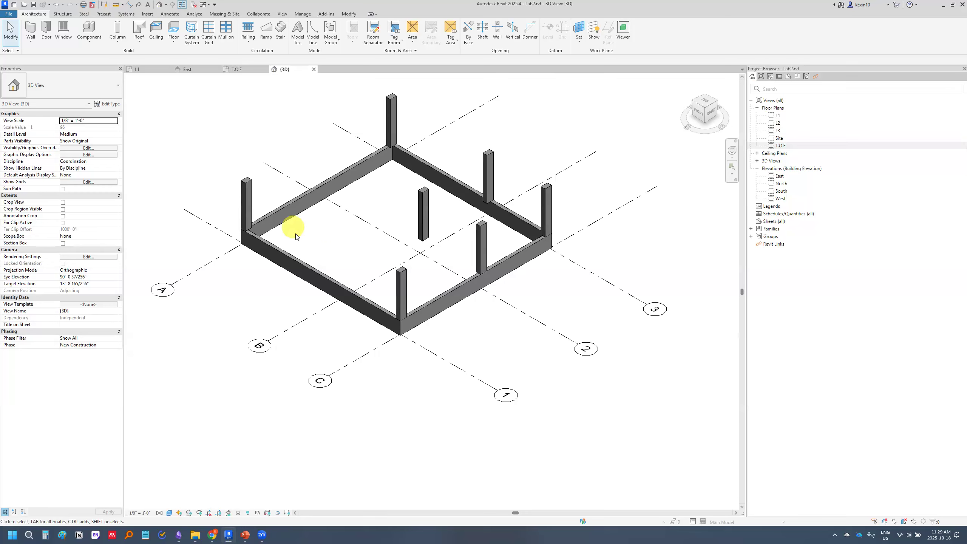
Set the top constraint of the wall along grid 1 to Unconnected
click(295, 260)
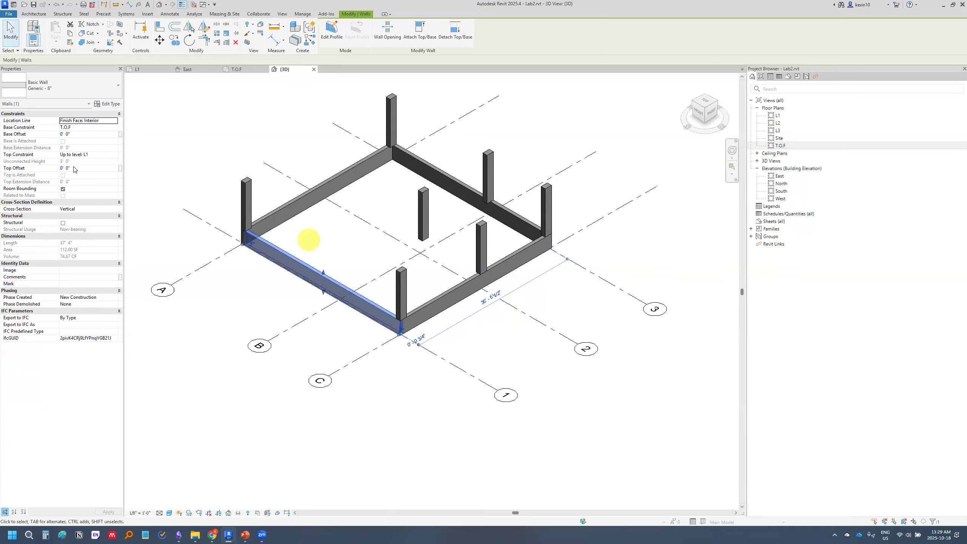
click(98, 155)
click(113, 155)
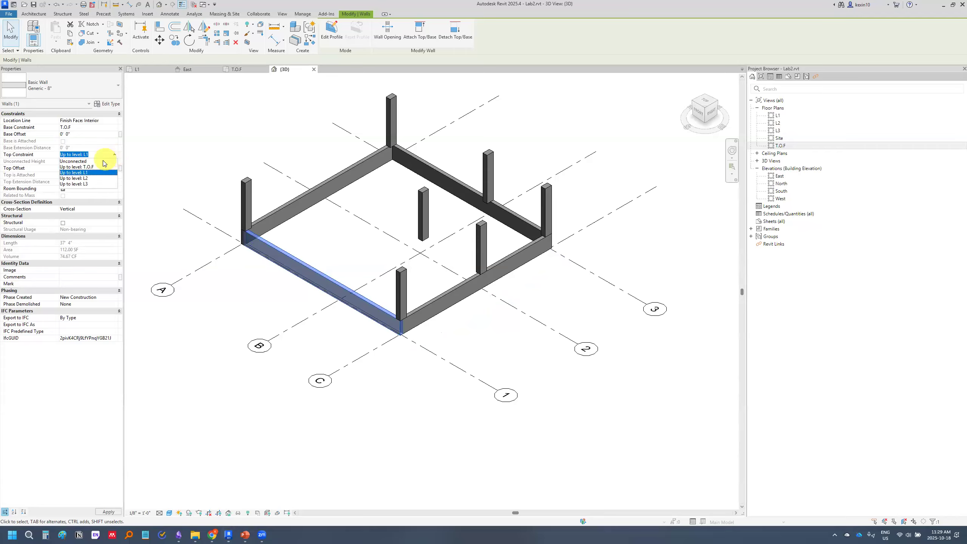
click(103, 162)
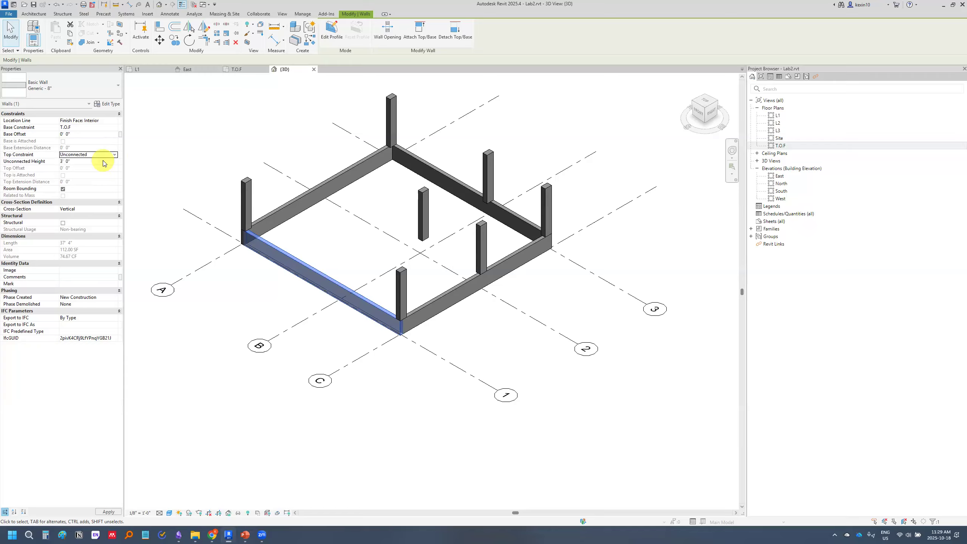
click(168, 186)
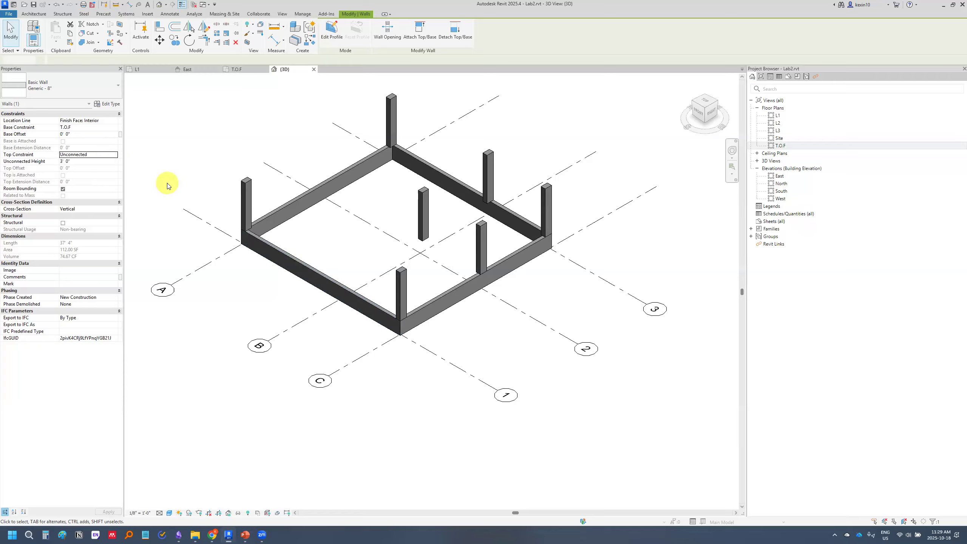
Set the unconnected height of the grid 1 wall to 8'
click(282, 252)
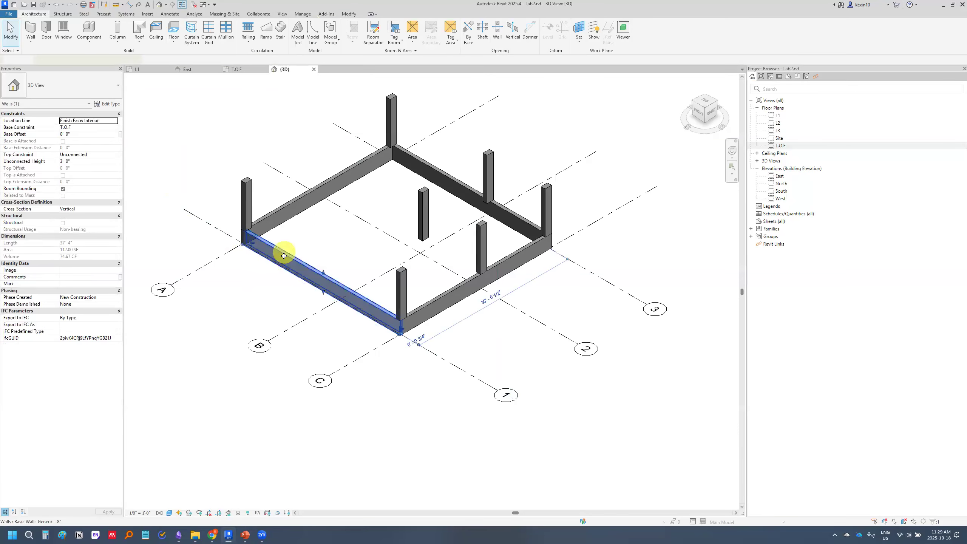
click(61, 162)
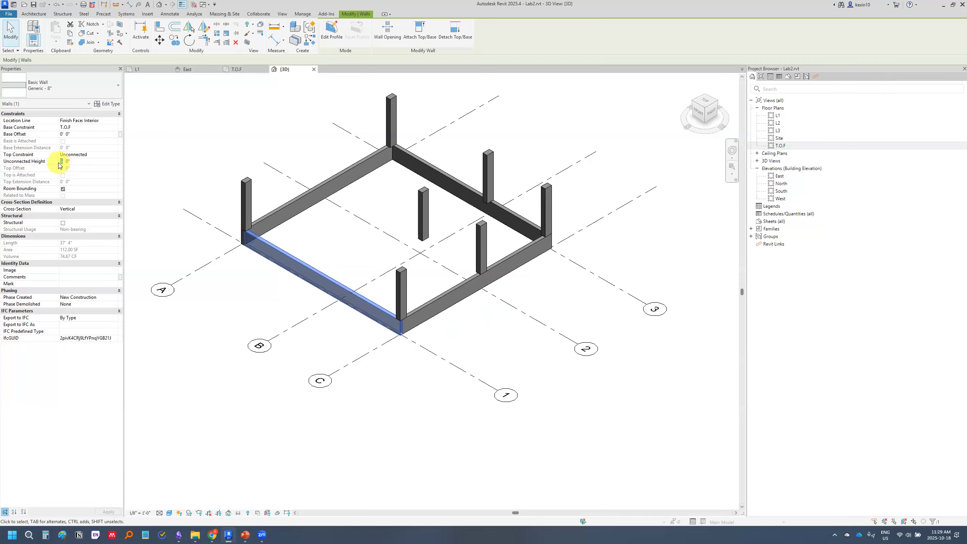
text(8)
click(155, 188)
Restore the top constraint of the grid 1 wall to Up to level: L1
click(342, 268)
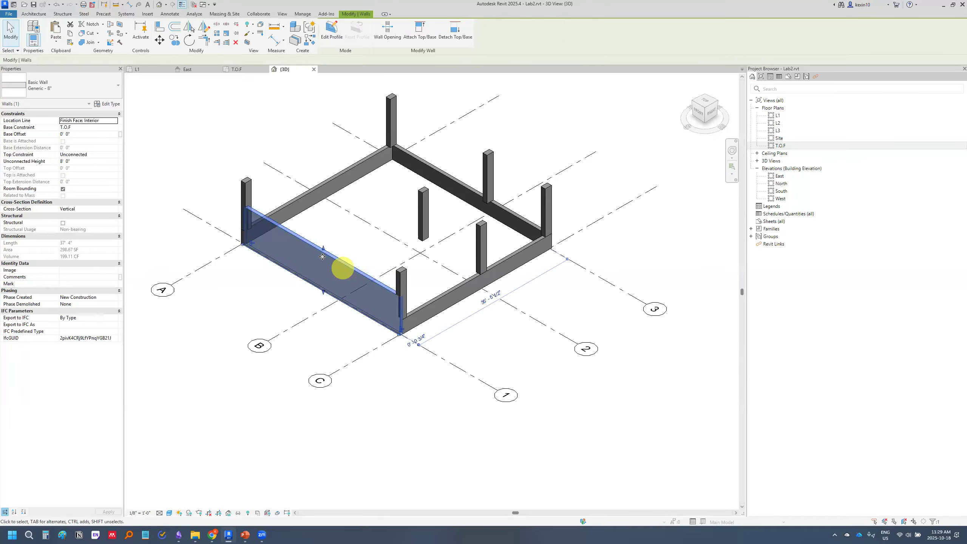
click(89, 155)
click(113, 154)
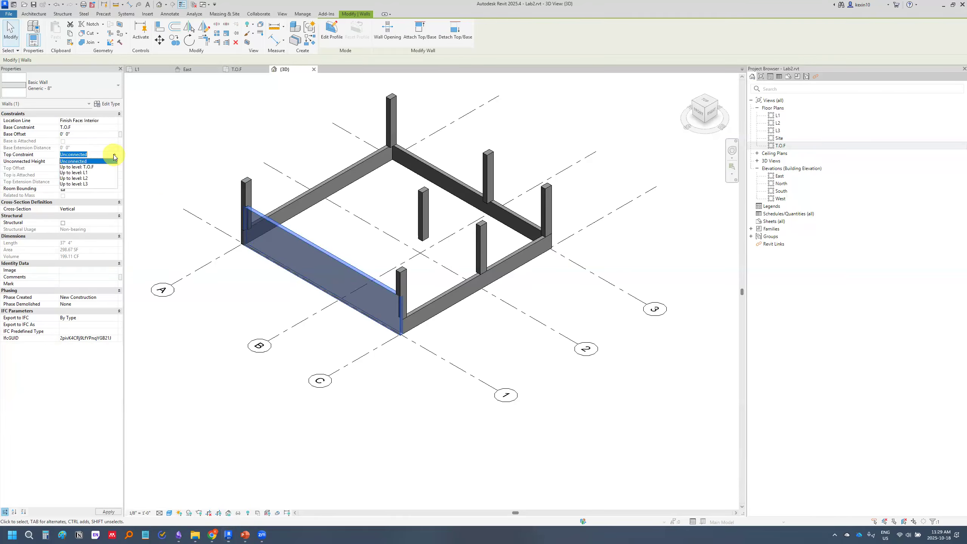
click(93, 171)
click(157, 156)
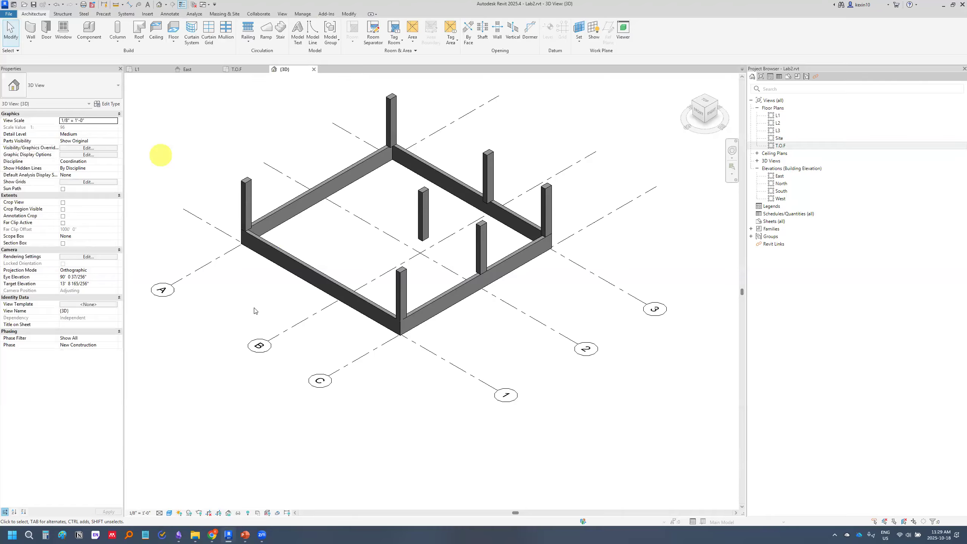
Switch to PowerPoint, review the Exercise 2.1 wall steps and the Wall foundations slide, and return to Revit
scroll(274, 343, down, 1)
click(246, 535)
scroll(84, 347, down, 2)
scroll(84, 348, down, 5)
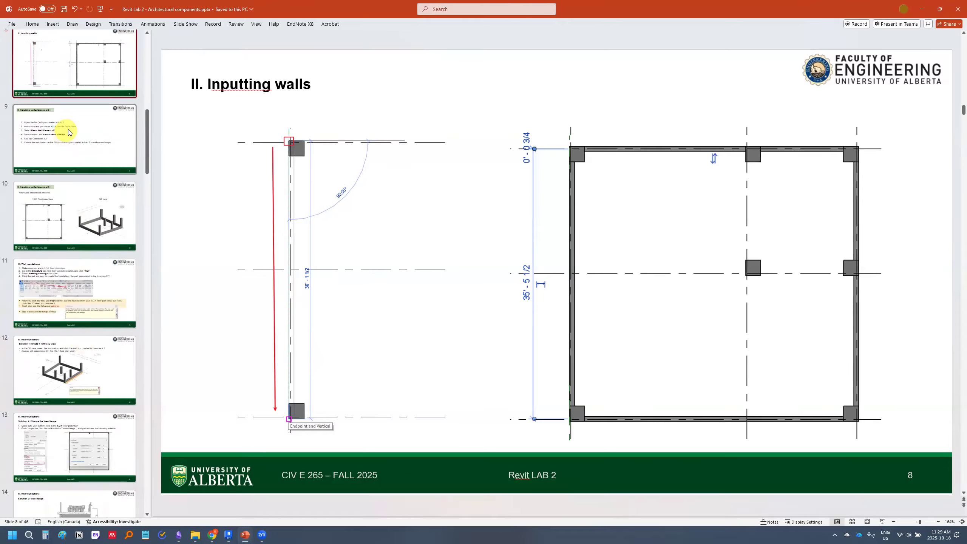
click(69, 134)
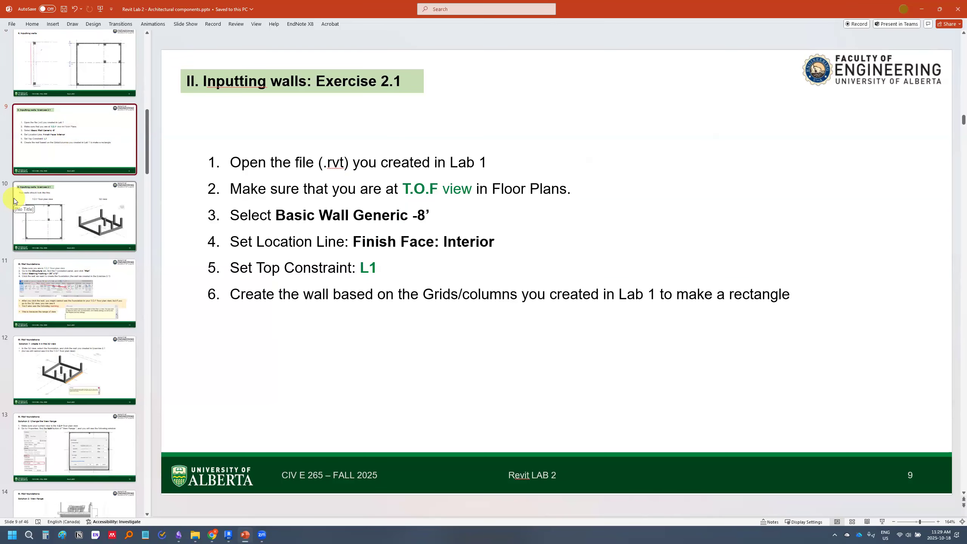
click(77, 300)
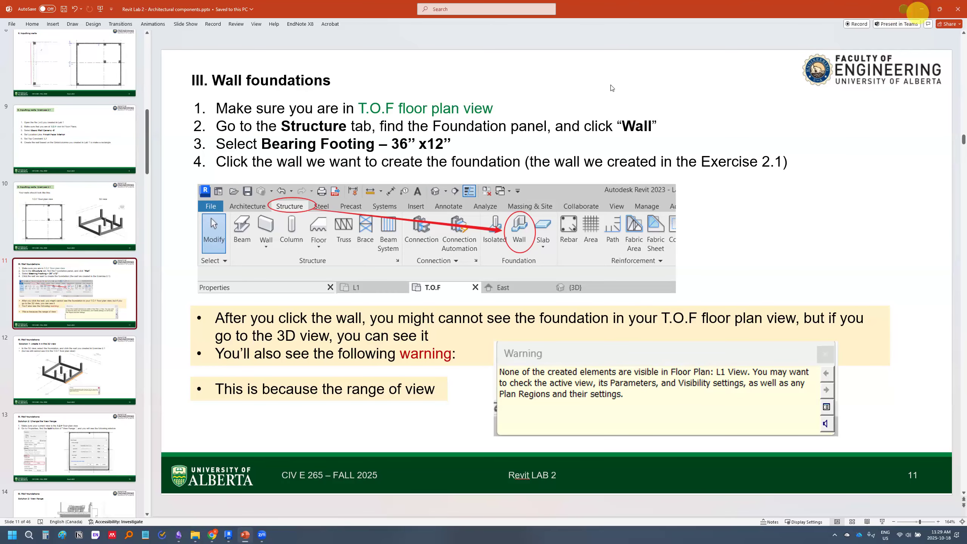
click(921, 9)
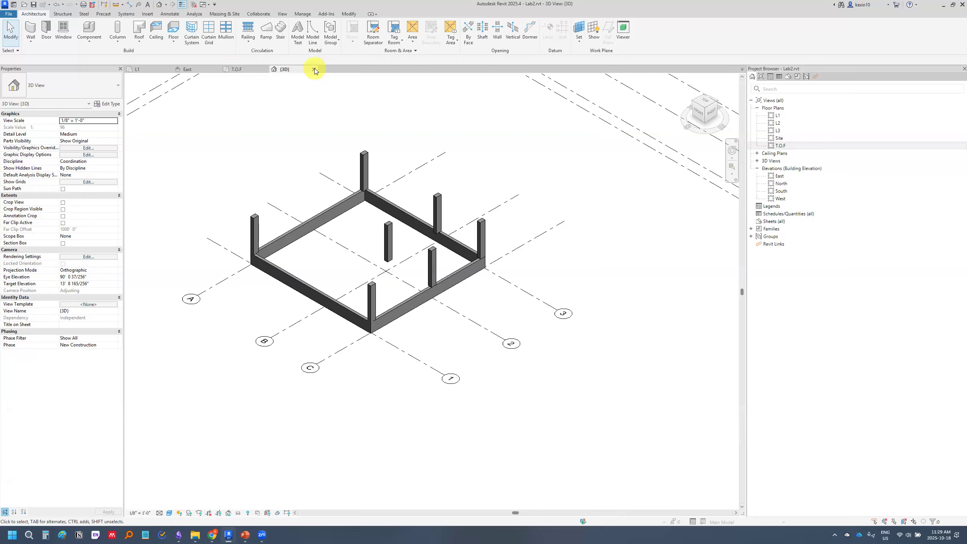
Close the 3D view and return to the T.O.F floor plan with the wall rectangle in view
click(315, 70)
scroll(344, 245, up, 4)
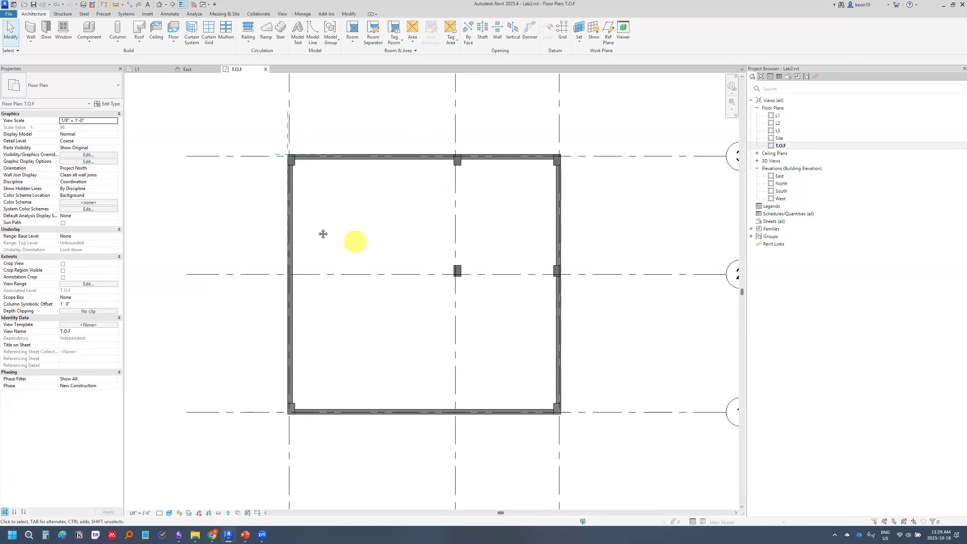
middle_drag(323, 234, 281, 217)
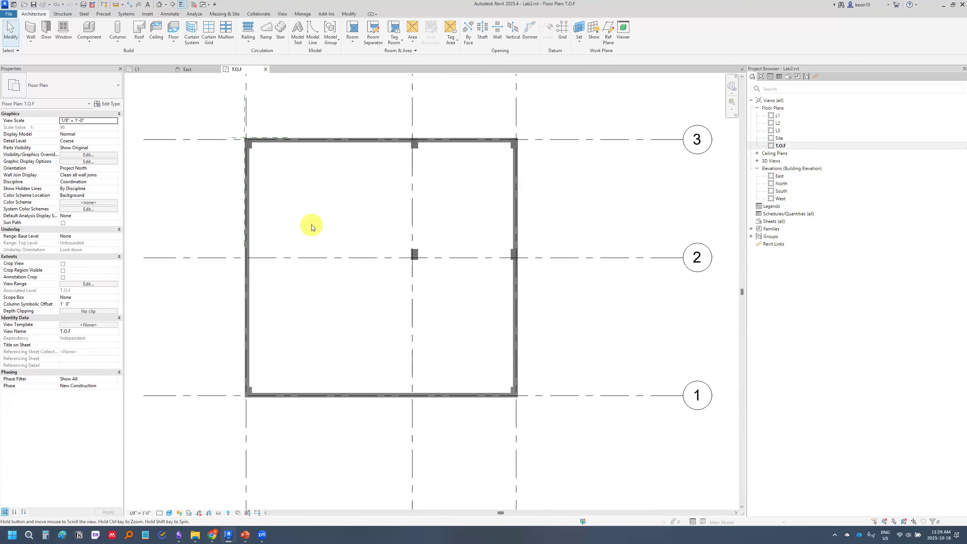
Start a structural wall foundation, check the Wall foundations instructions in PowerPoint, and return to Revit
click(63, 14)
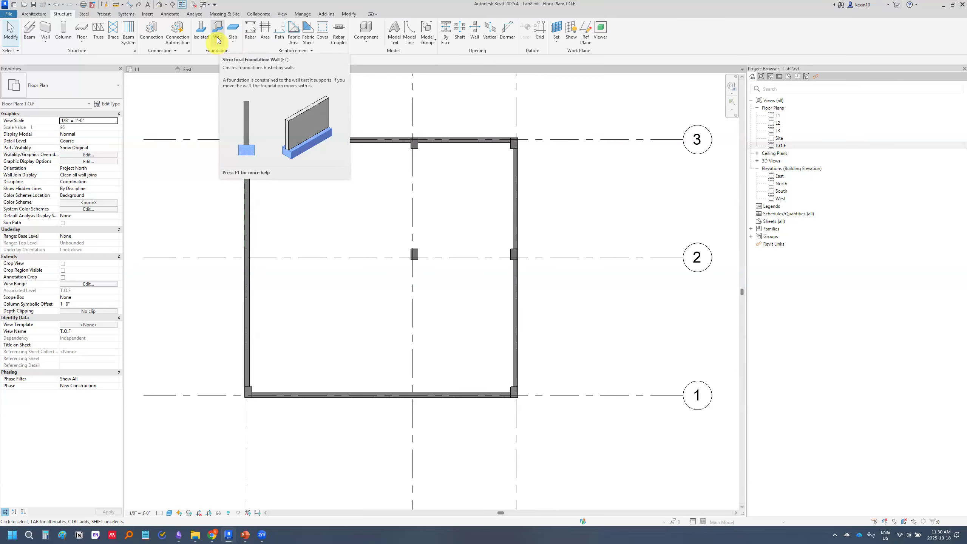
click(217, 32)
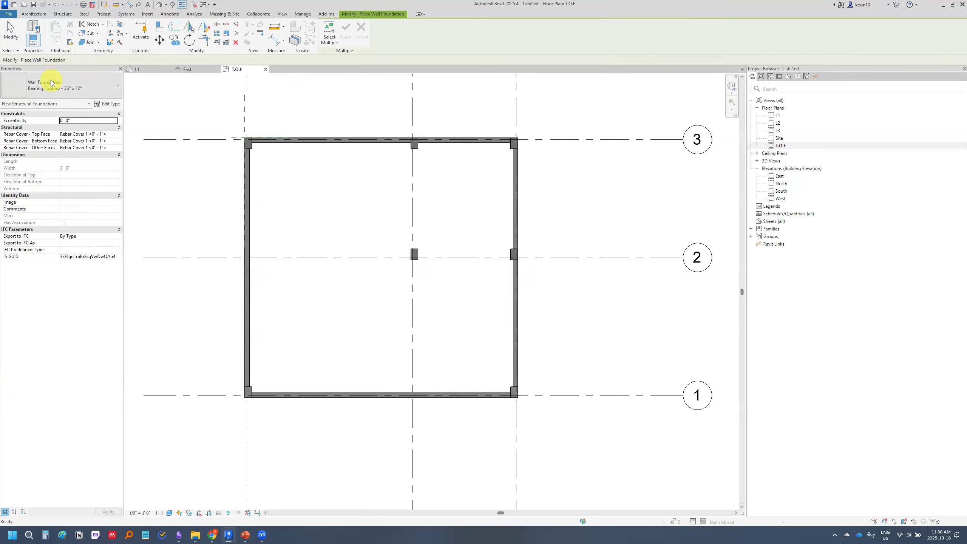
click(88, 84)
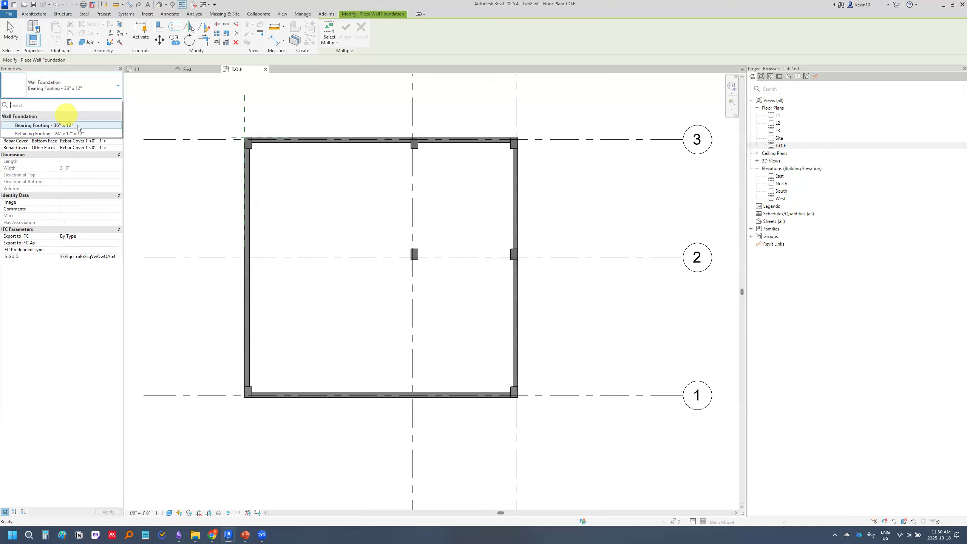
click(245, 535)
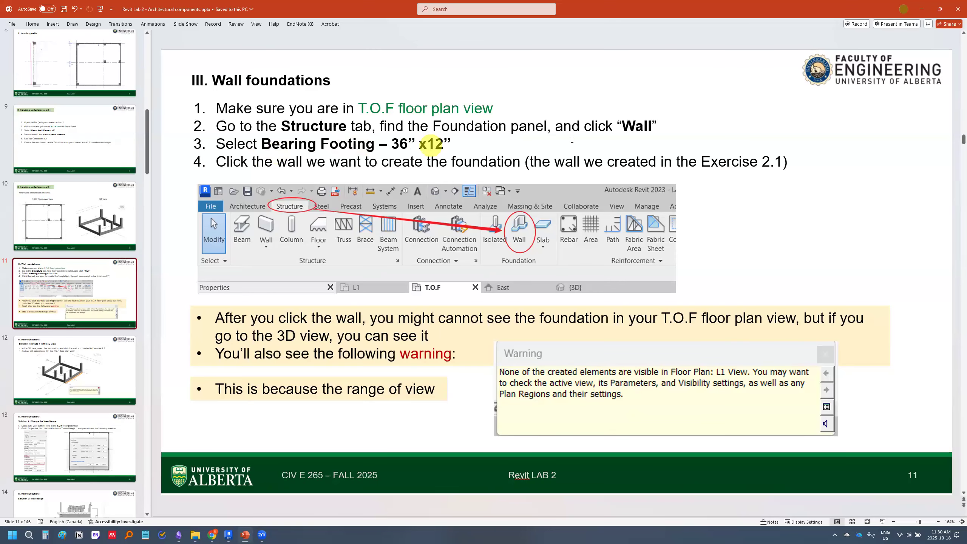
click(921, 9)
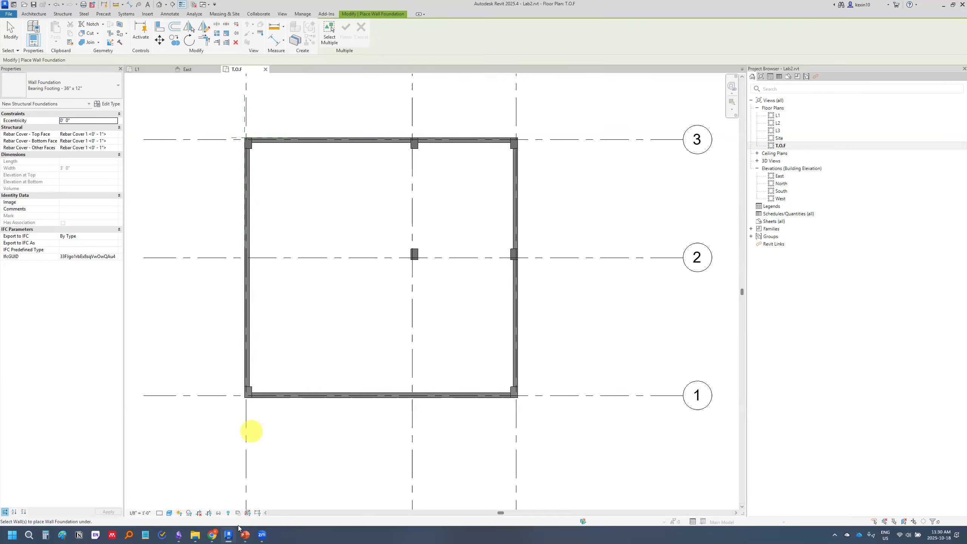
click(245, 535)
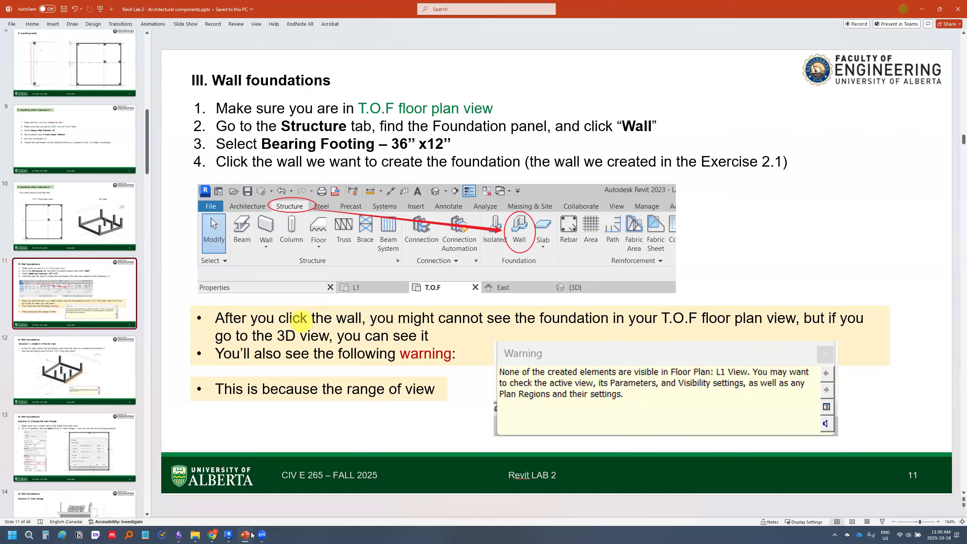
click(229, 534)
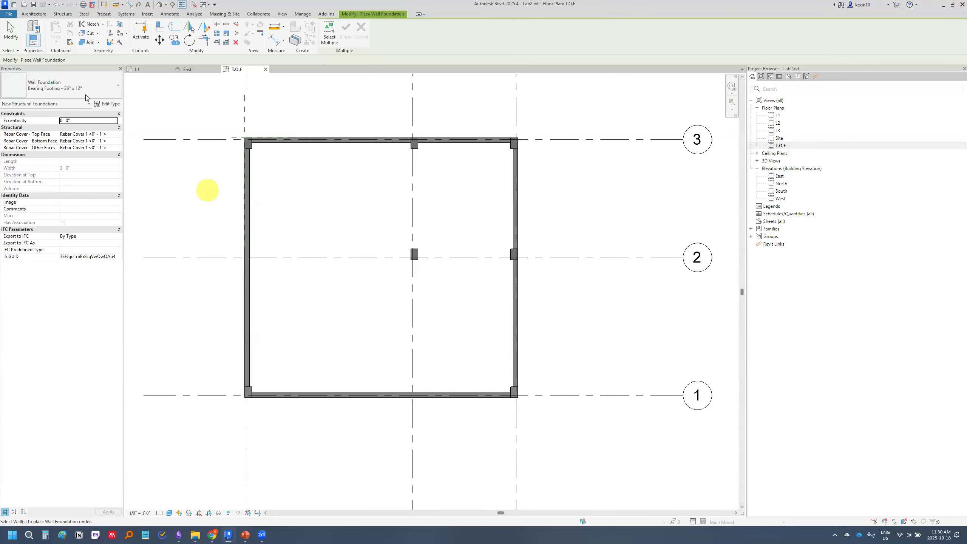
Place a Bearing Footing - 36" x 12" wall foundation under the grid A wall in the T.O.F floor plan
click(97, 87)
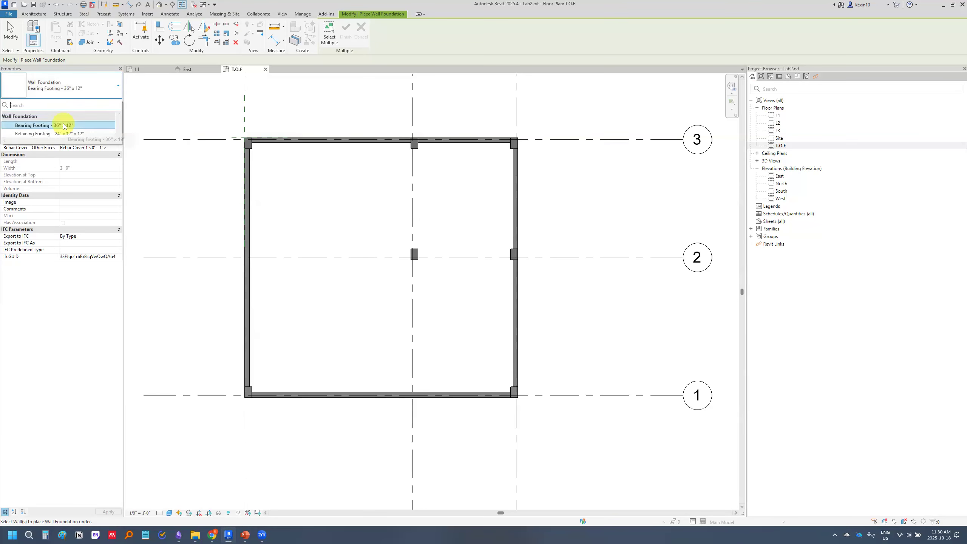
click(64, 125)
middle_drag(254, 197, 326, 197)
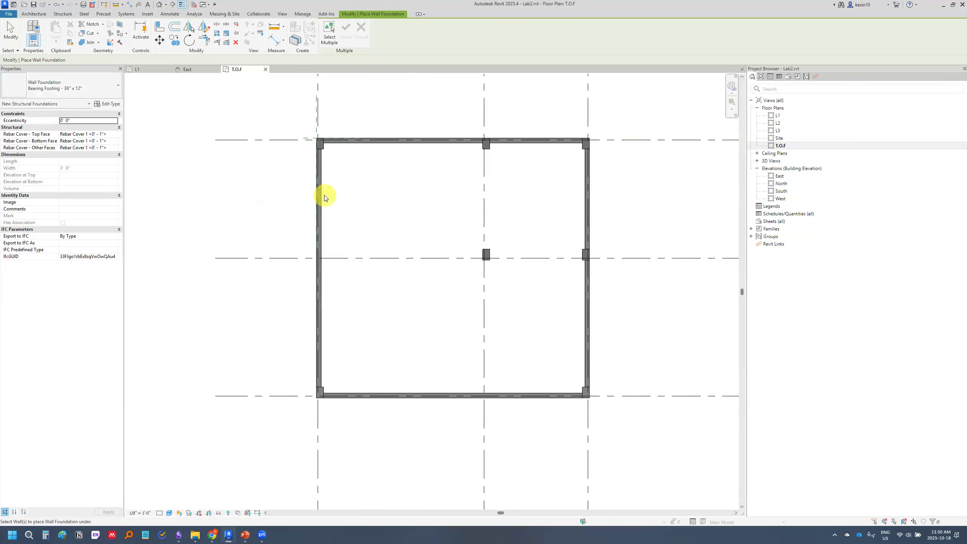
scroll(325, 197, up, 3)
middle_drag(335, 205, 323, 148)
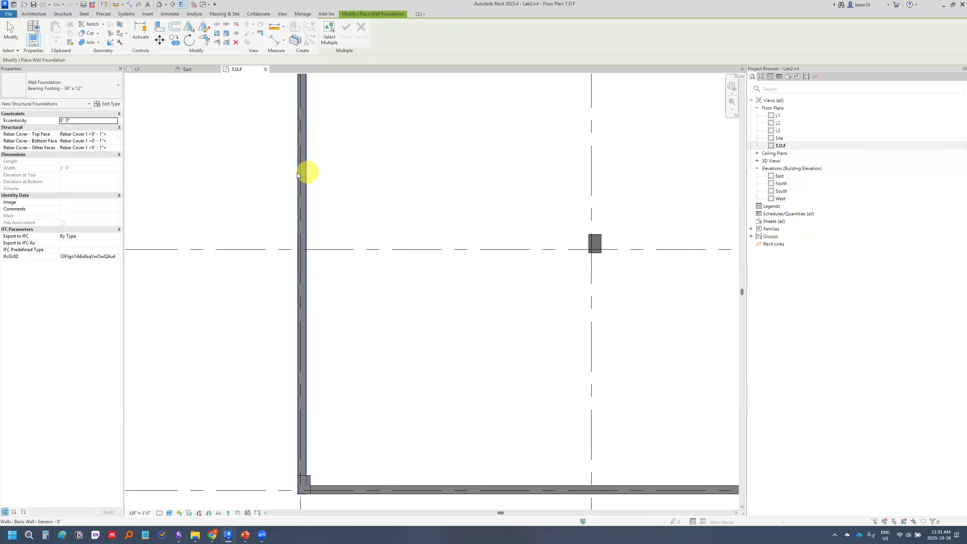
click(303, 175)
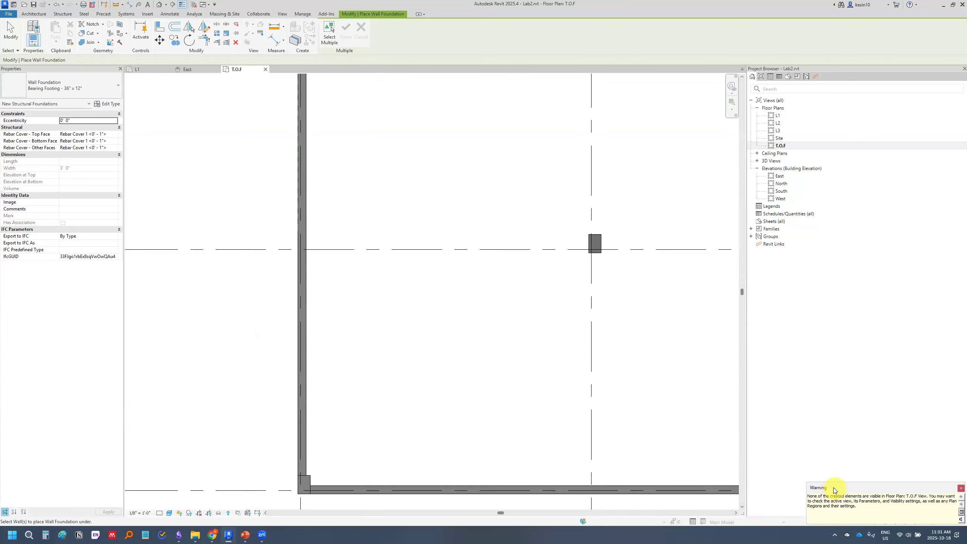
Move the foundation visibility warning aside after reading it and save the project from the save reminder
drag(834, 488, 365, 208)
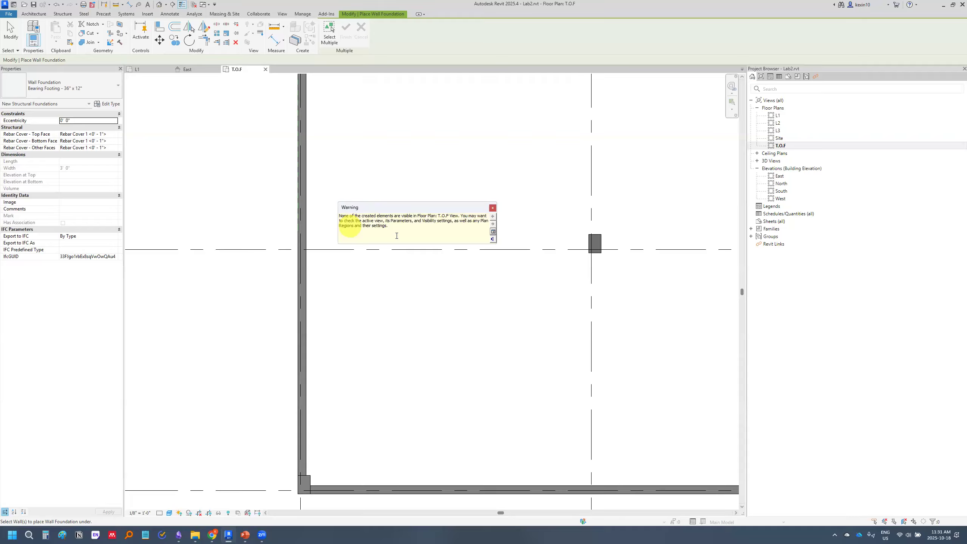
drag(447, 213, 449, 214)
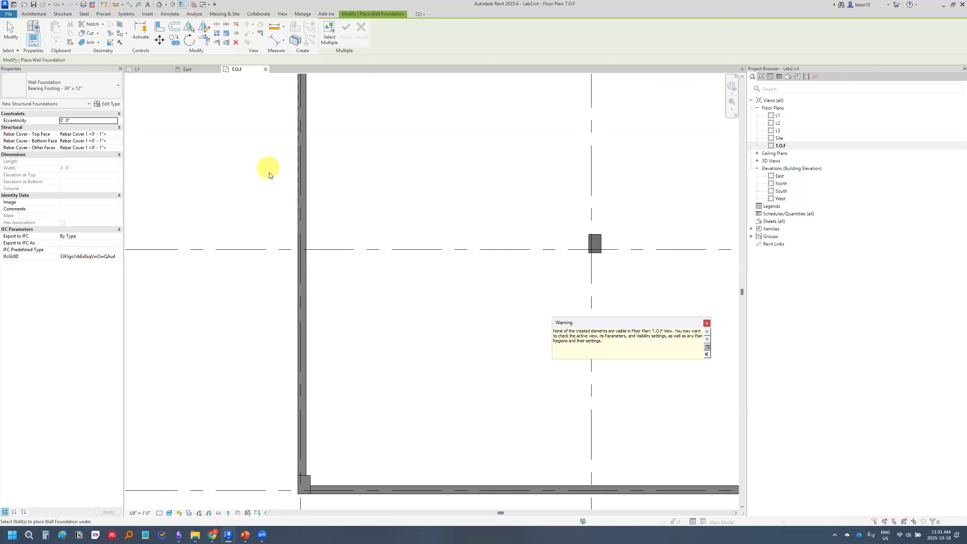
scroll(268, 168, down, 3)
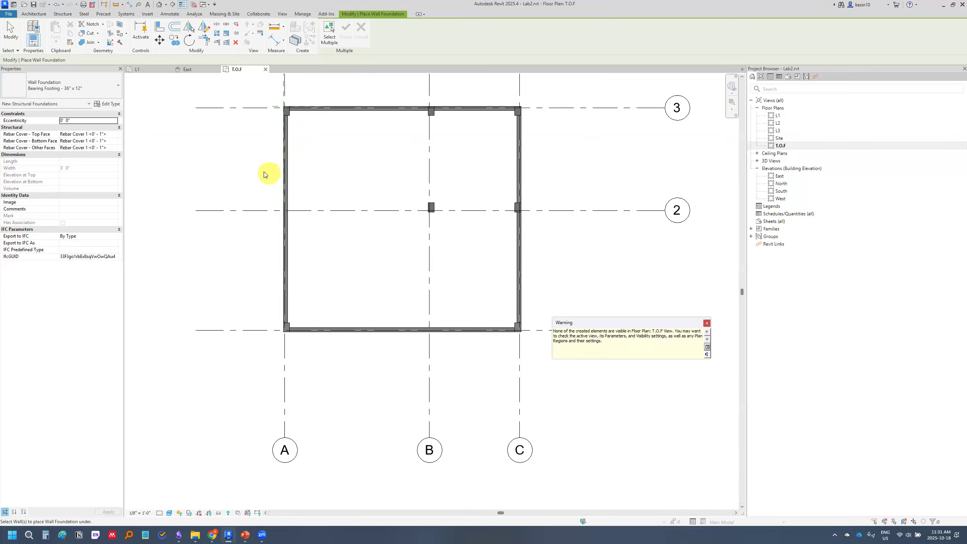
middle_drag(261, 173, 272, 206)
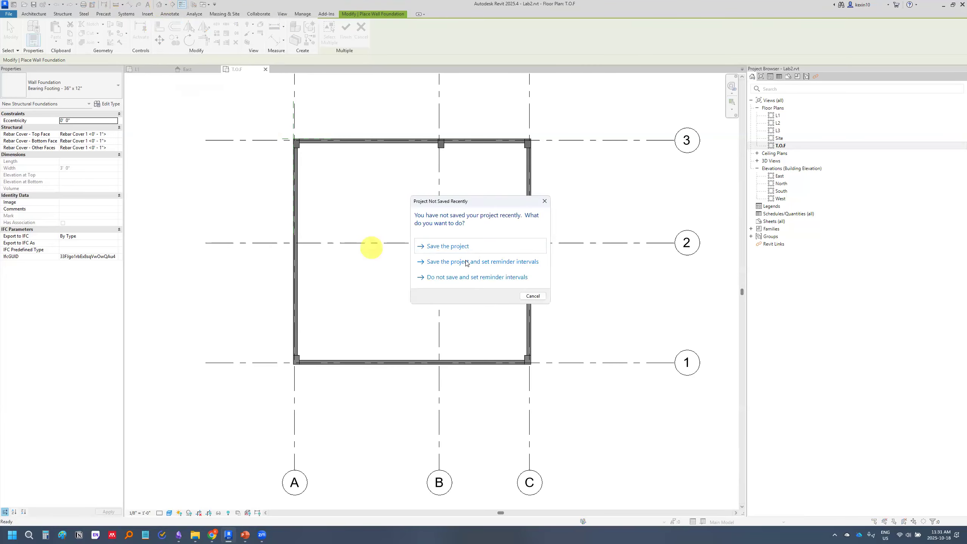
click(479, 240)
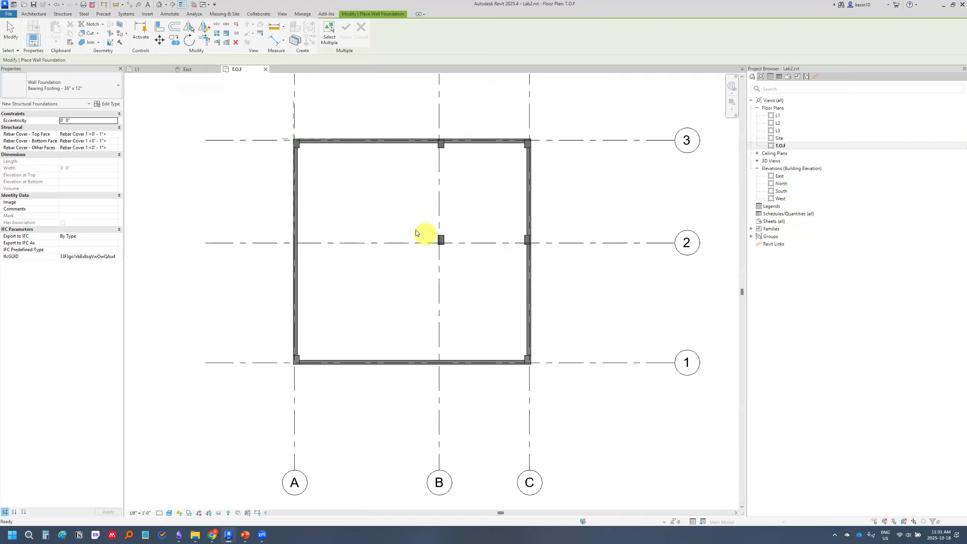
Inspect the footing under the grid A wall in the 3D view and return to the T.O.F floor plan
scroll(412, 329, up, 10)
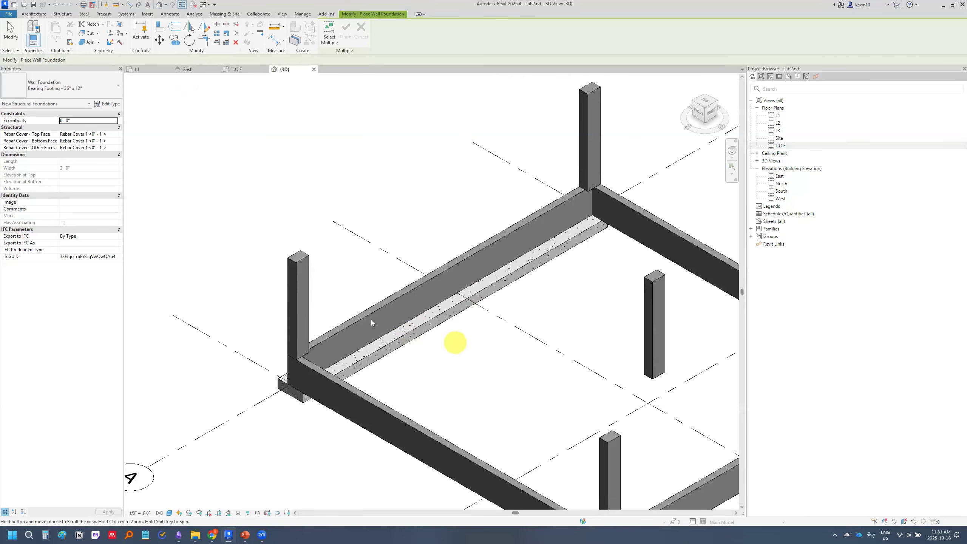
middle_drag(371, 320, 357, 310)
scroll(432, 296, down, 3)
click(780, 145)
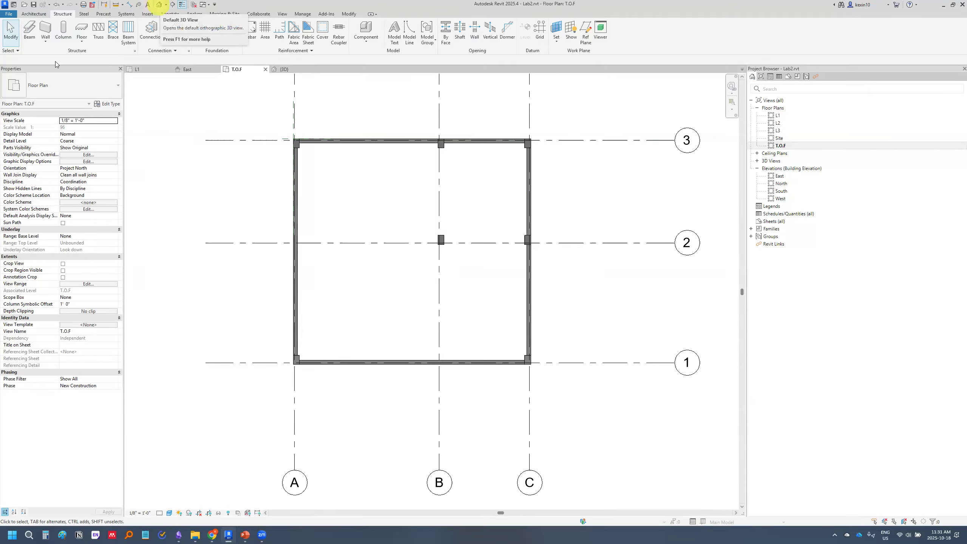
Place a Bearing Footing - 36" x 12" foundation under the grid 1 wall in the default 3D view
click(159, 4)
shift+middle_drag(339, 322, 238, 272)
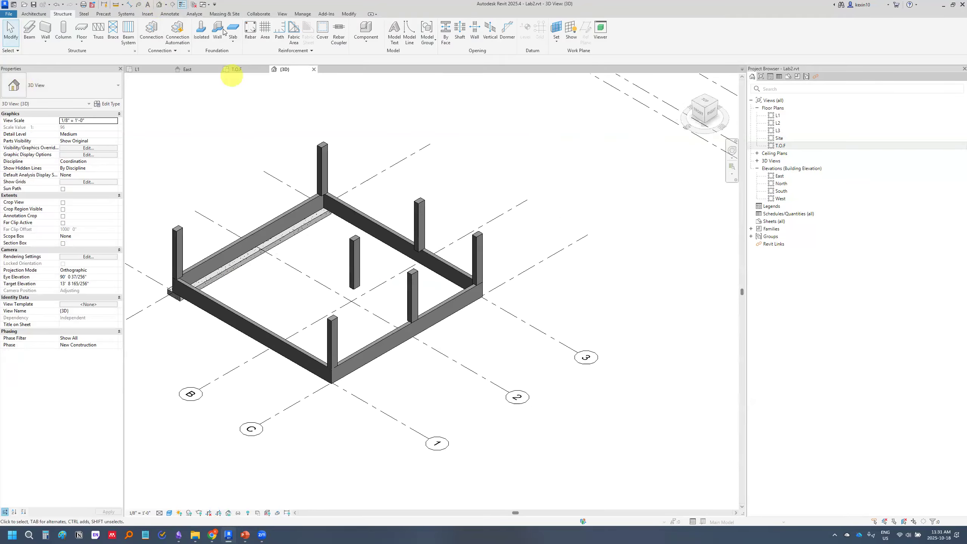
click(216, 37)
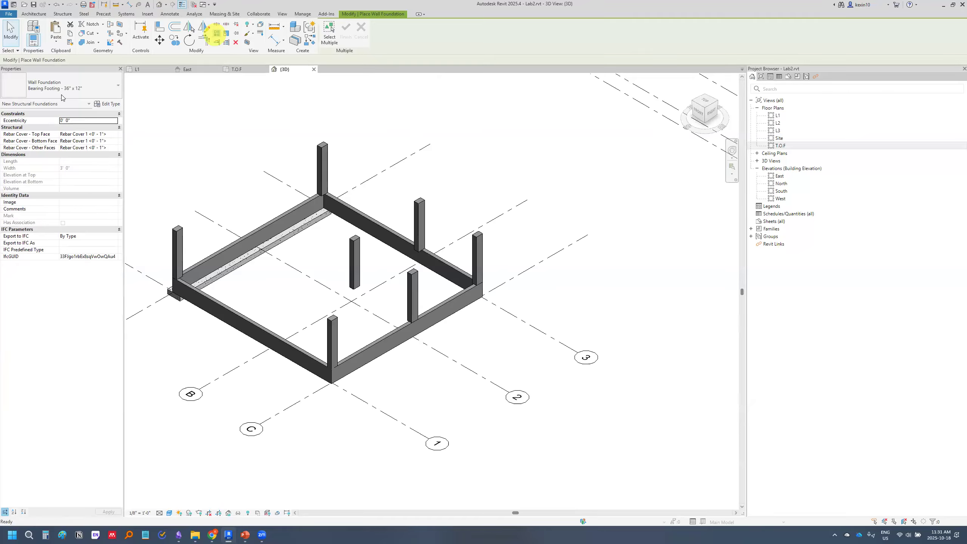
middle_drag(290, 162, 311, 156)
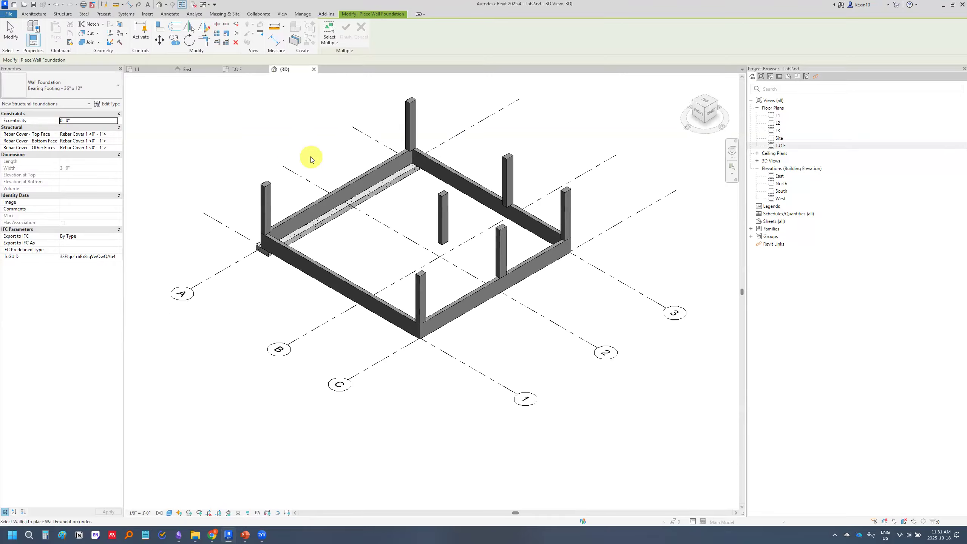
scroll(389, 198, up, 5)
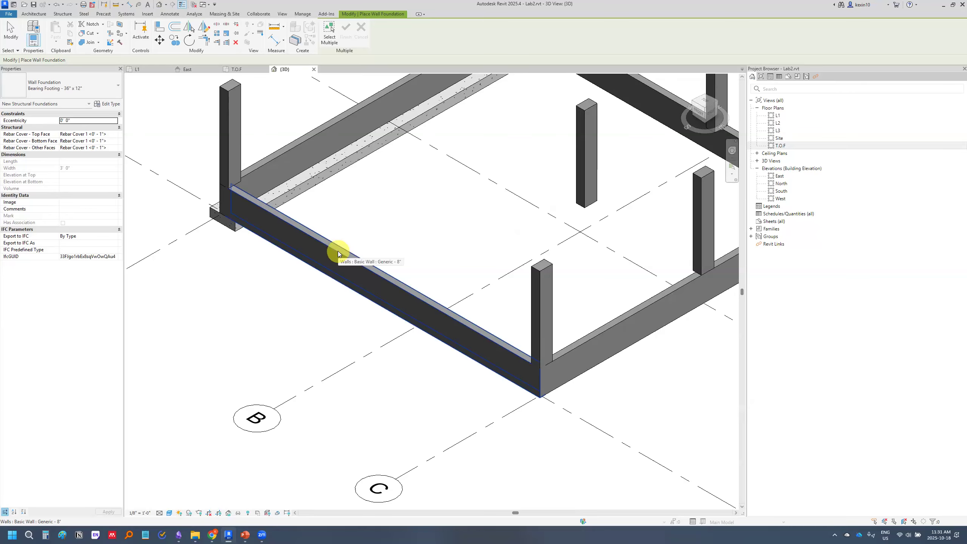
click(337, 252)
scroll(338, 254, down, 2)
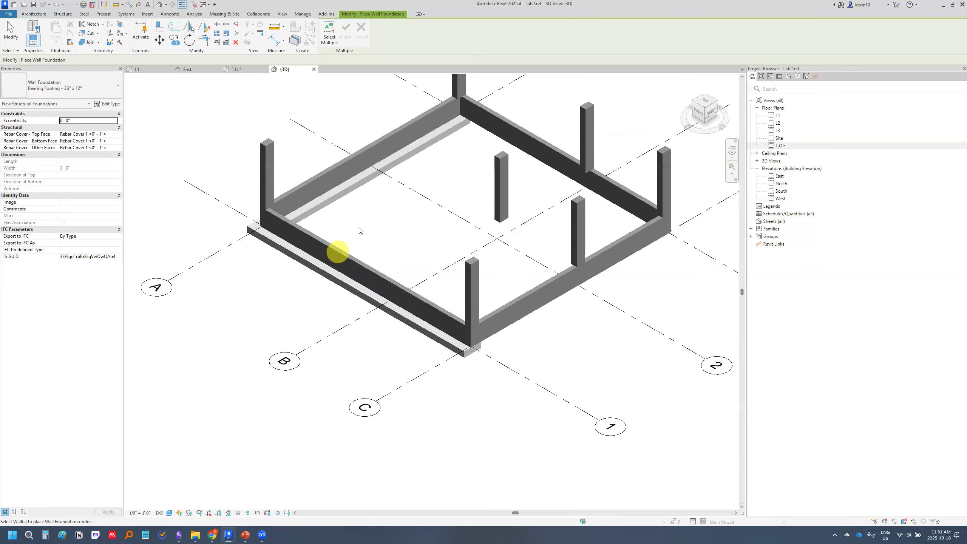
Place matching Bearing Footing - 36" x 12" foundations under the grid C and grid 3 walls
middle_drag(387, 221, 321, 246)
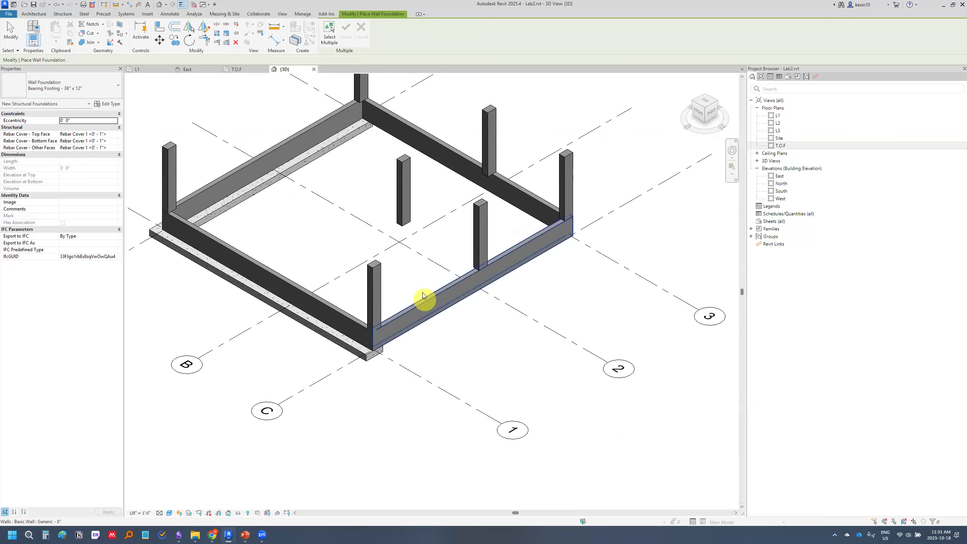
click(425, 300)
click(452, 154)
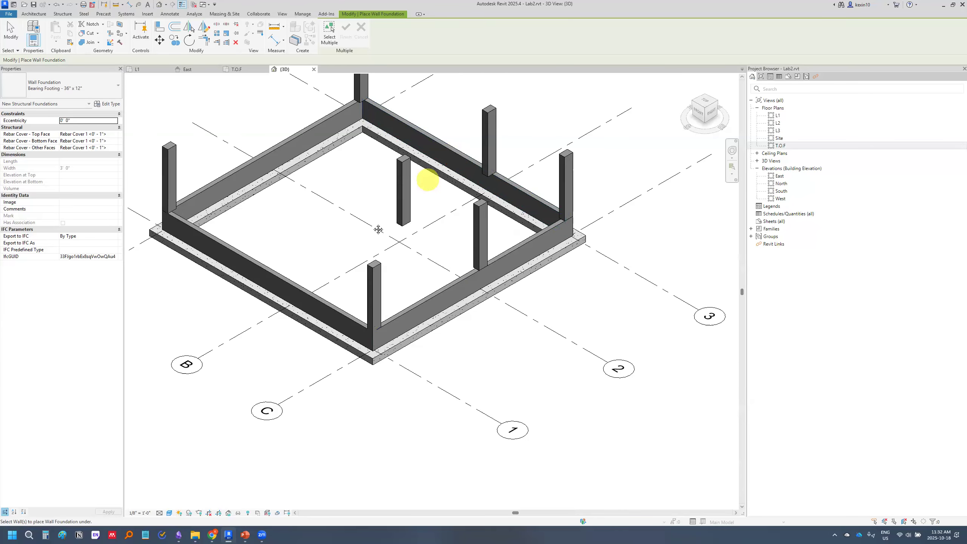
scroll(372, 242, down, 2)
scroll(371, 242, up, 4)
Return to the T.O.F floor plan, check the walls for footings, and open the view's View Range settings
double_click(779, 147)
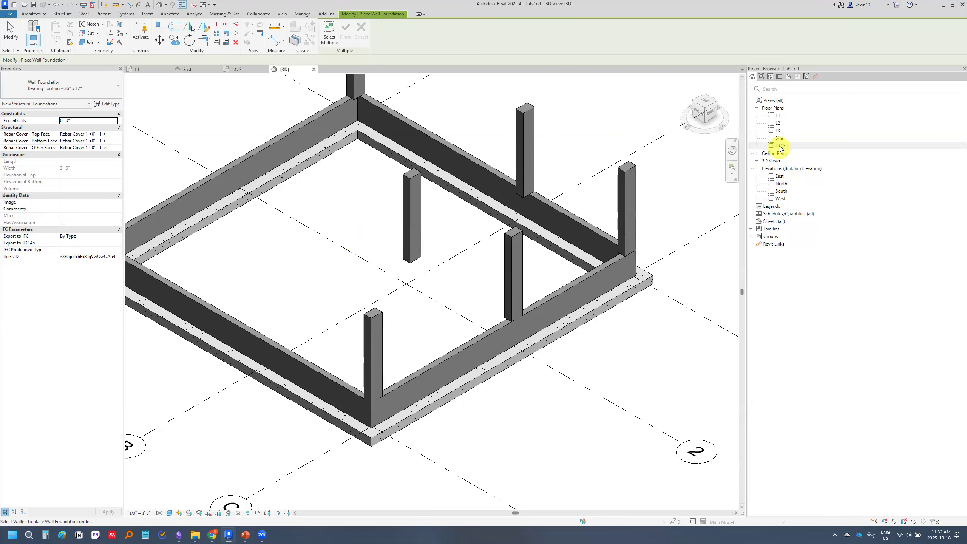
scroll(359, 227, down, 1)
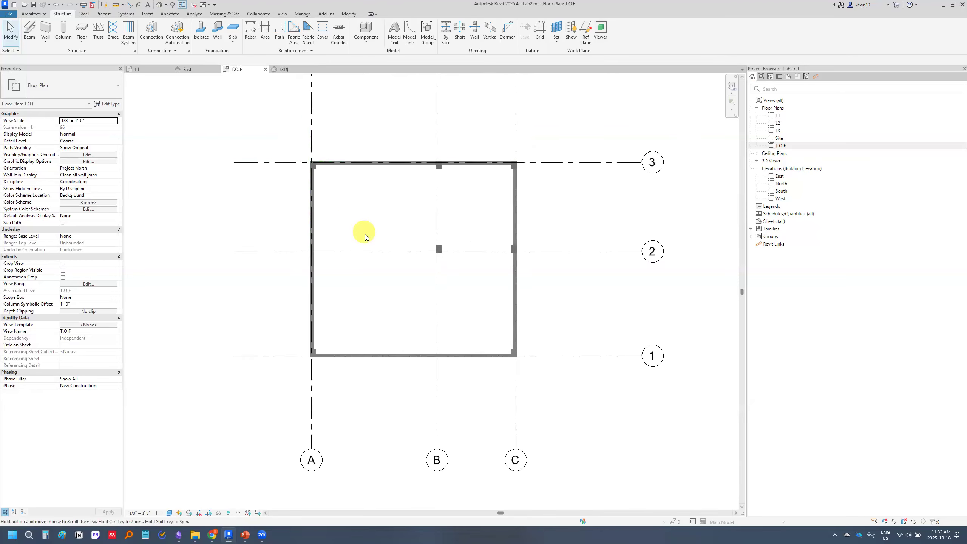
scroll(349, 247, up, 1)
middle_drag(280, 409, 270, 404)
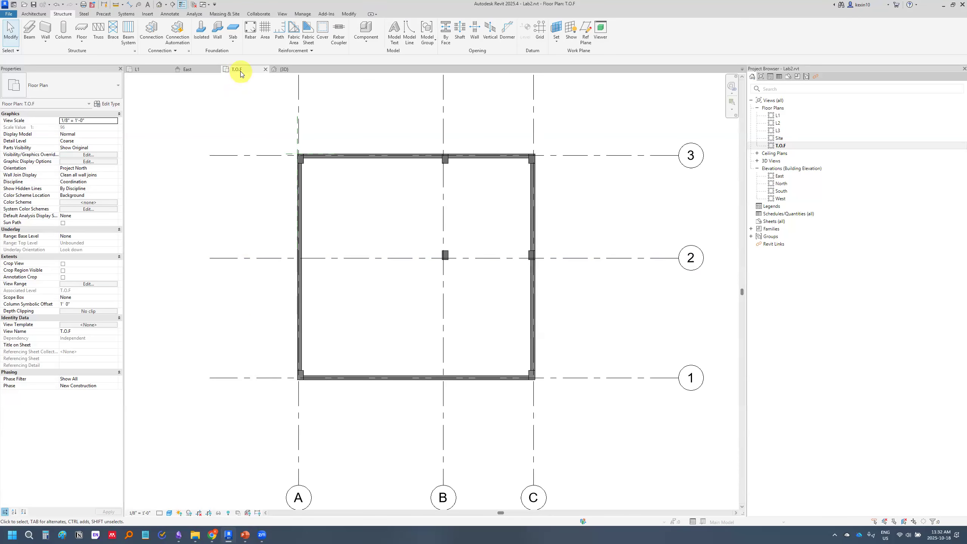
click(88, 284)
Switch to PowerPoint, show the Solution 2: View Range diagram slide, and return to Revit
click(245, 535)
scroll(103, 341, down, 1)
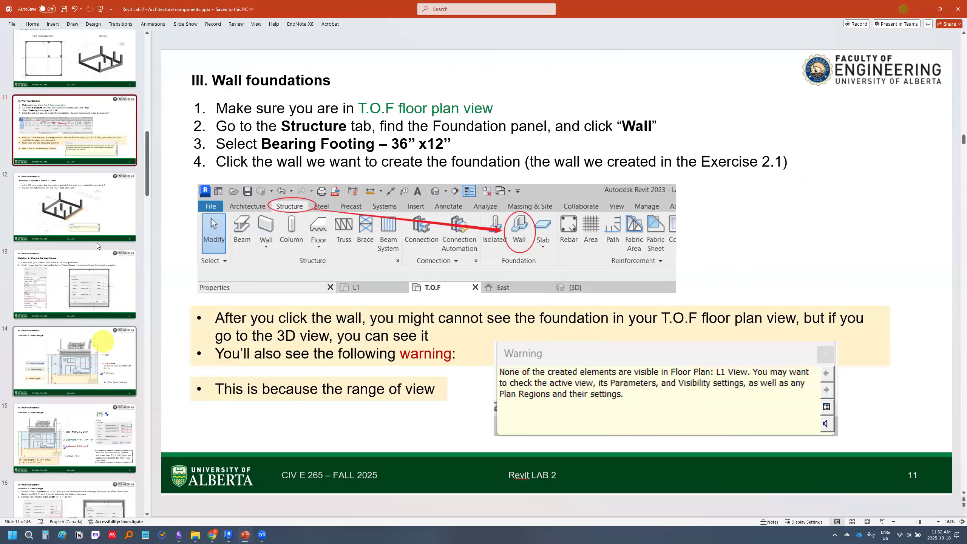
click(101, 344)
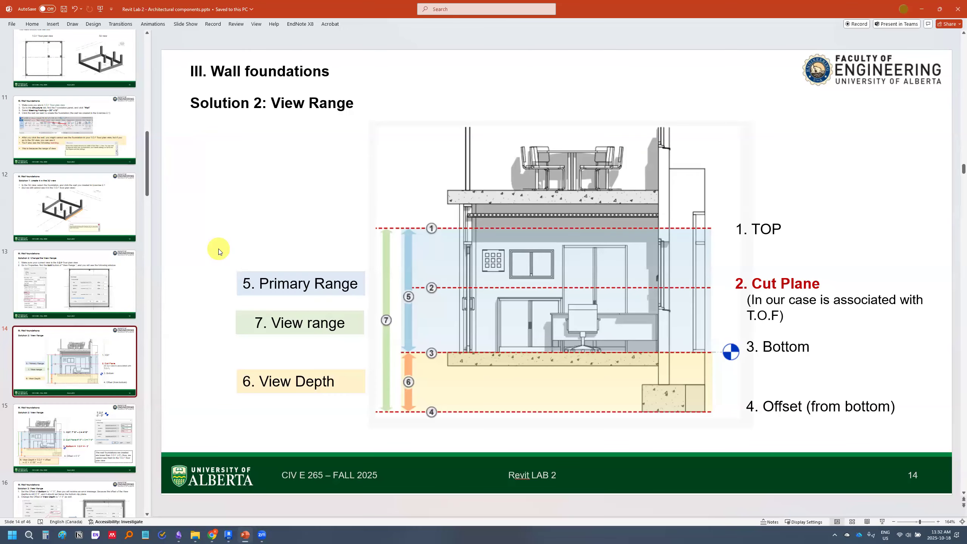
mouse_move(228, 534)
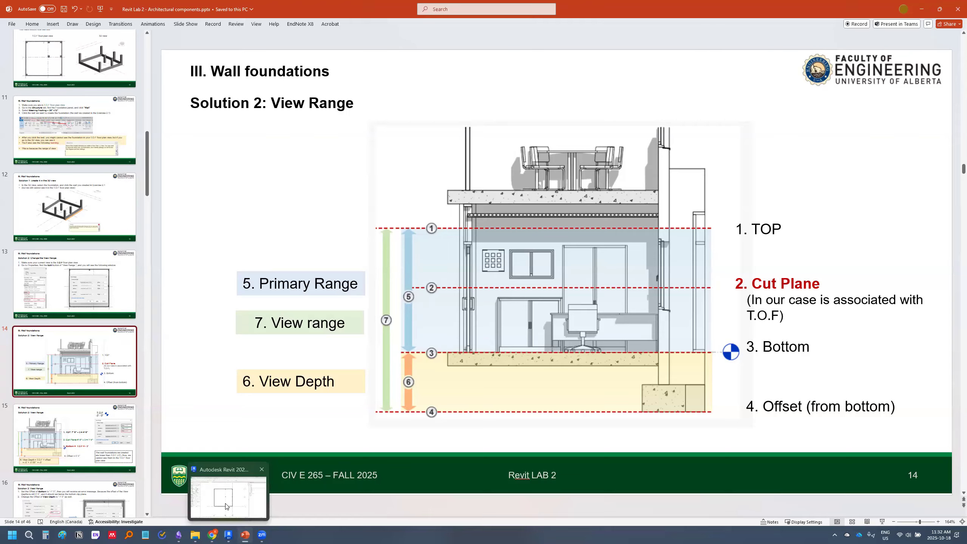
click(228, 495)
Move the View Range dialog over the plan and copy a screen snip of the whole dialog
drag(401, 166, 306, 214)
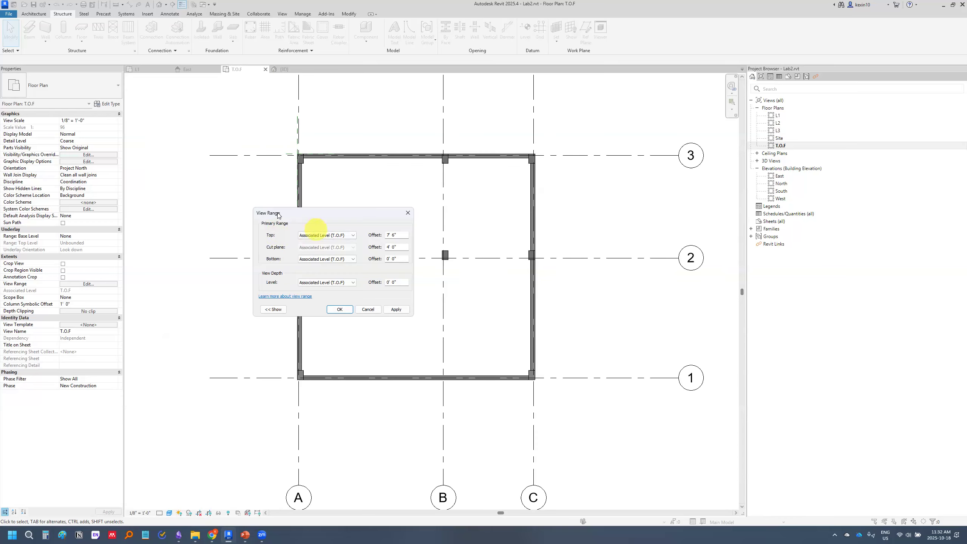
key(F1)
drag(248, 208, 416, 318)
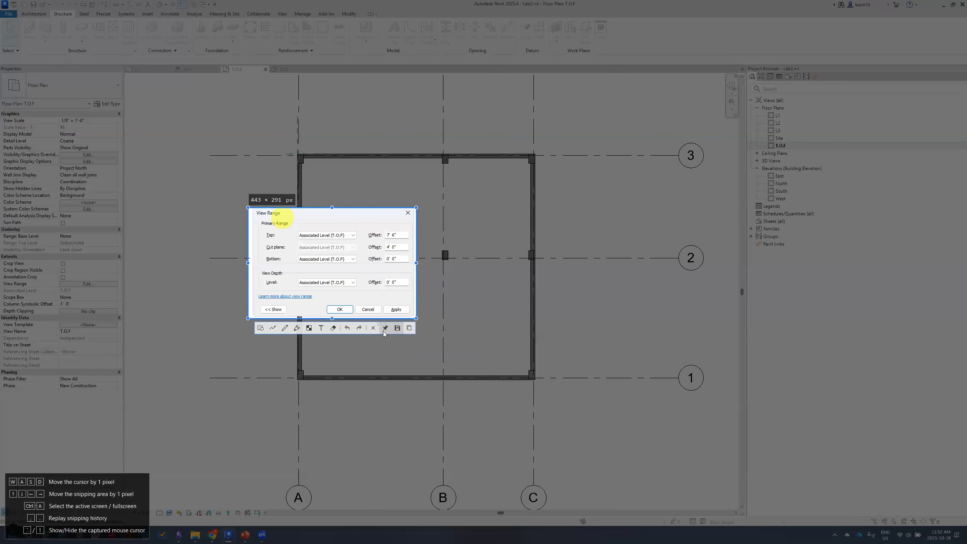
click(409, 328)
Pin the View Range snip on screen, switch to PowerPoint, and place it enlarged beside the view range diagram
key(F3)
click(245, 534)
drag(501, 291, 268, 185)
scroll(597, 271, up, 3)
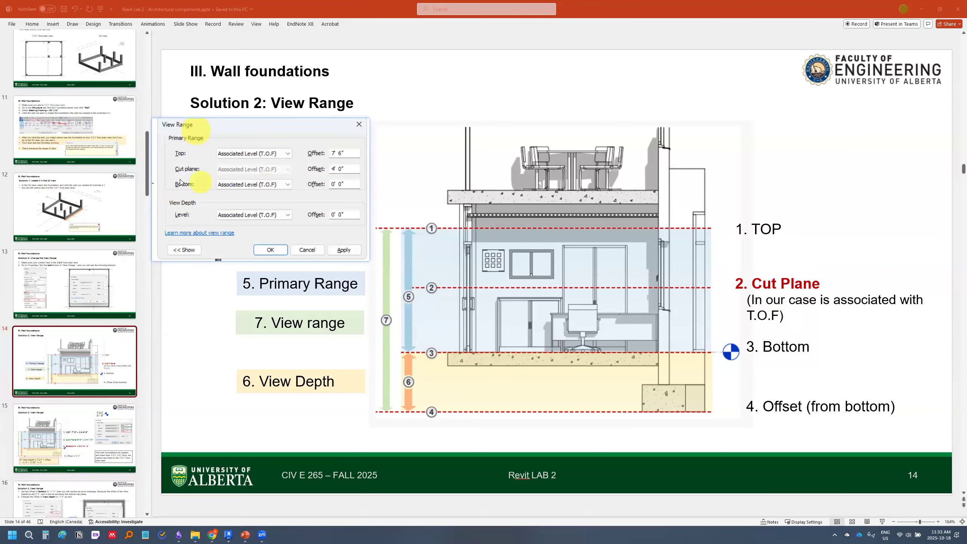
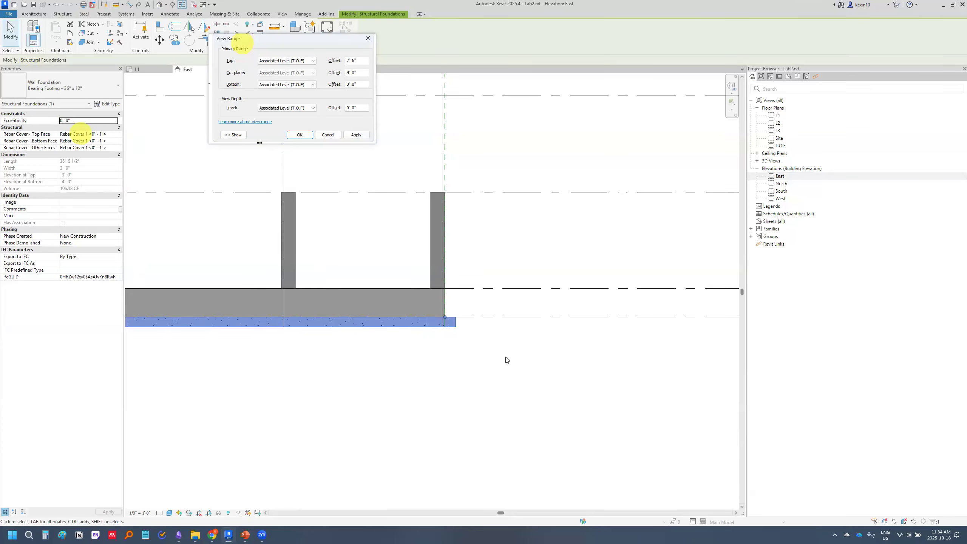
Examine the selected wall footing's position relative to the T.O.F level line in the East elevation
scroll(511, 360, down, 4)
middle_drag(558, 369, 428, 358)
middle_drag(639, 369, 483, 350)
scroll(477, 307, up, 3)
middle_drag(339, 331, 555, 319)
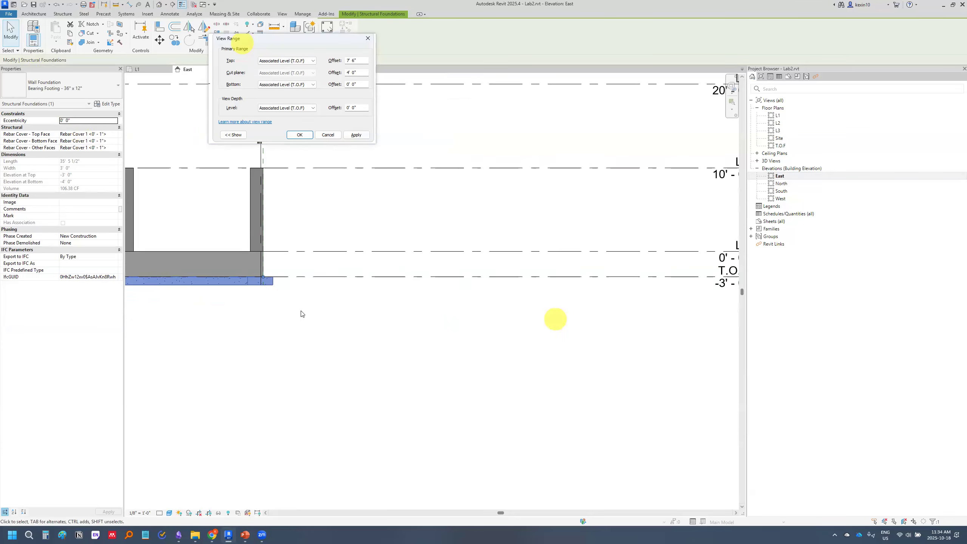
scroll(264, 285, up, 2)
middle_drag(476, 322, 382, 347)
scroll(260, 344, down, 1)
middle_drag(264, 365, 269, 344)
middle_drag(371, 338, 458, 343)
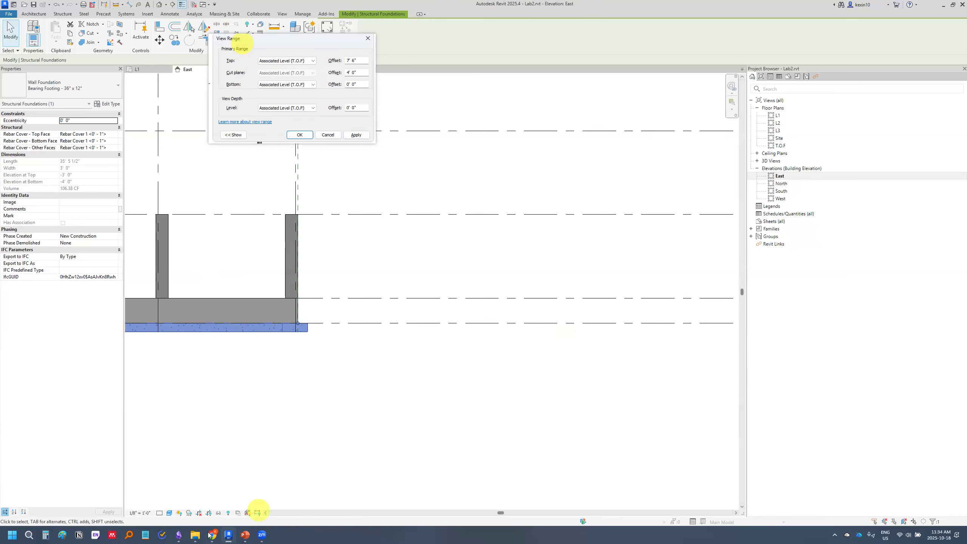
Switch to PowerPoint, show the slide on setting the Bottom and View Depth offsets, and discard the pinned View Range snip
mouse_move(246, 535)
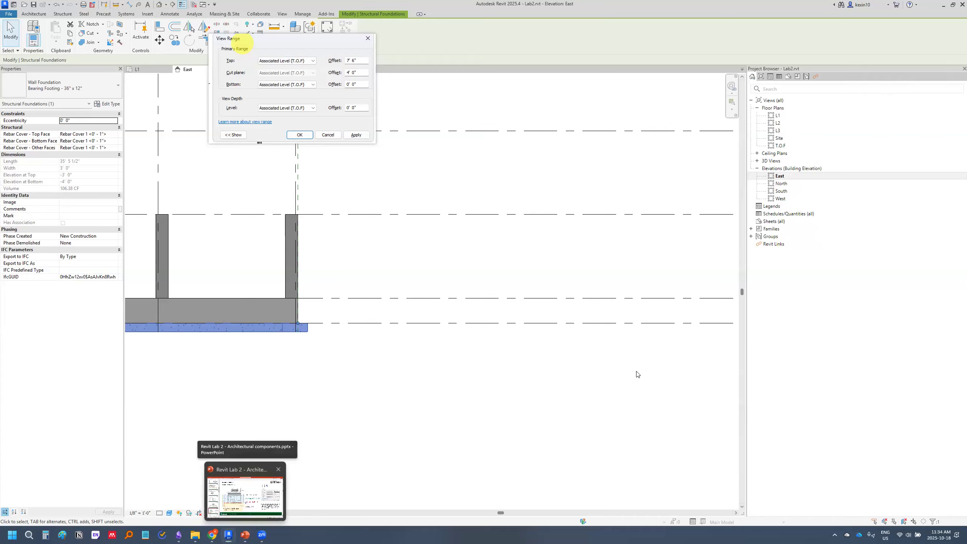
click(245, 496)
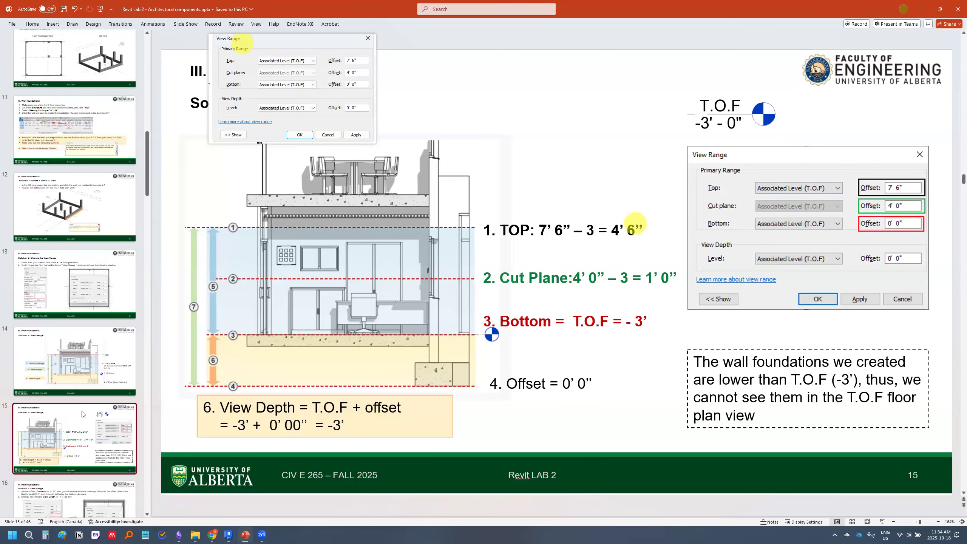
scroll(93, 459, down, 2)
click(93, 459)
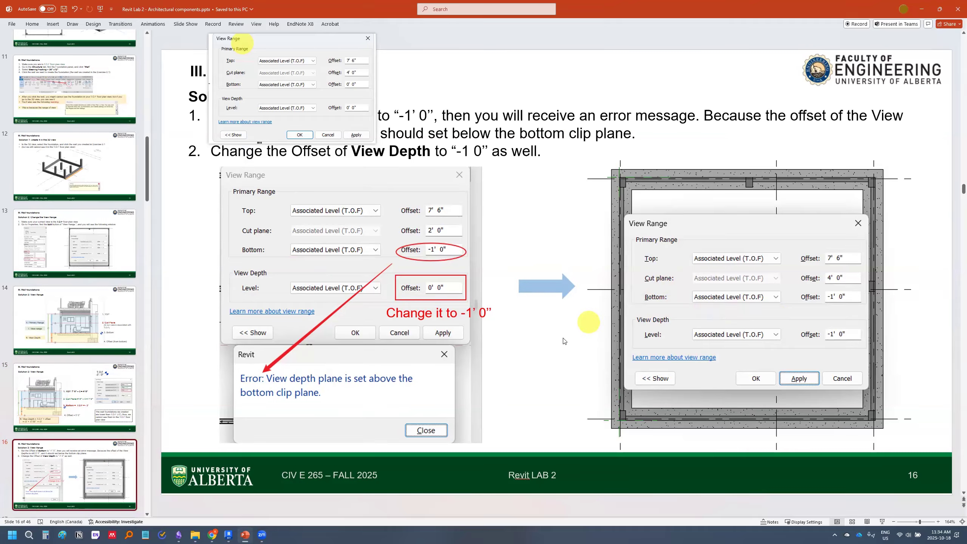
right_click(304, 87)
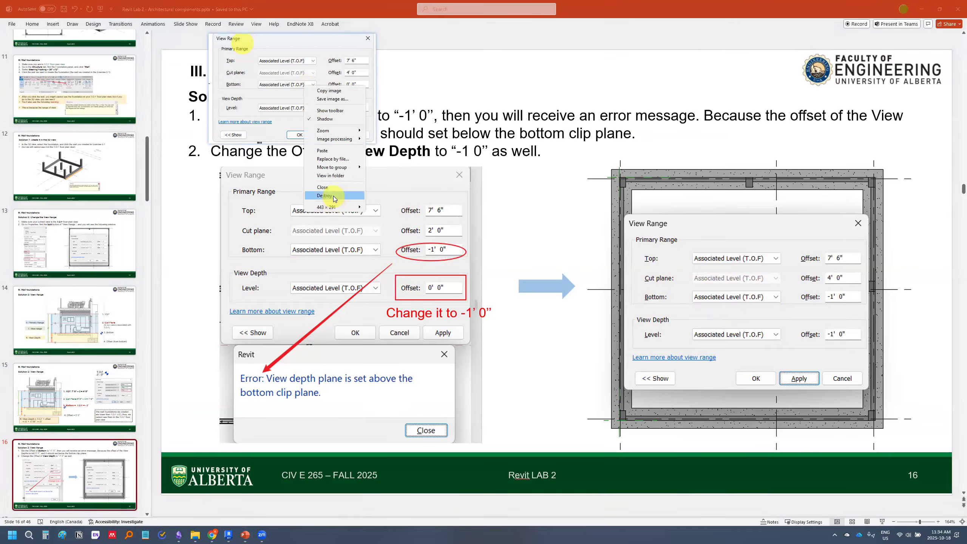
click(334, 198)
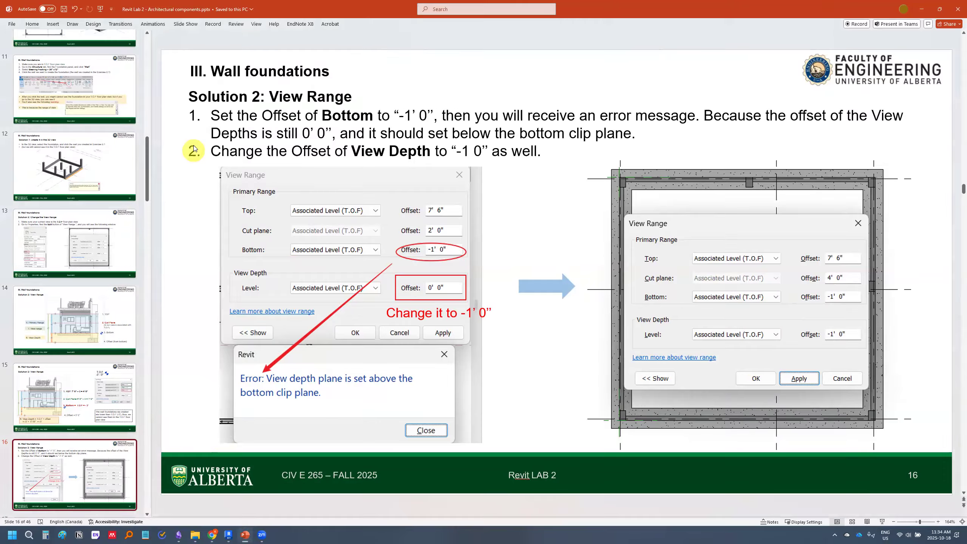
key(F1)
drag(187, 137, 506, 441)
right_click(542, 397)
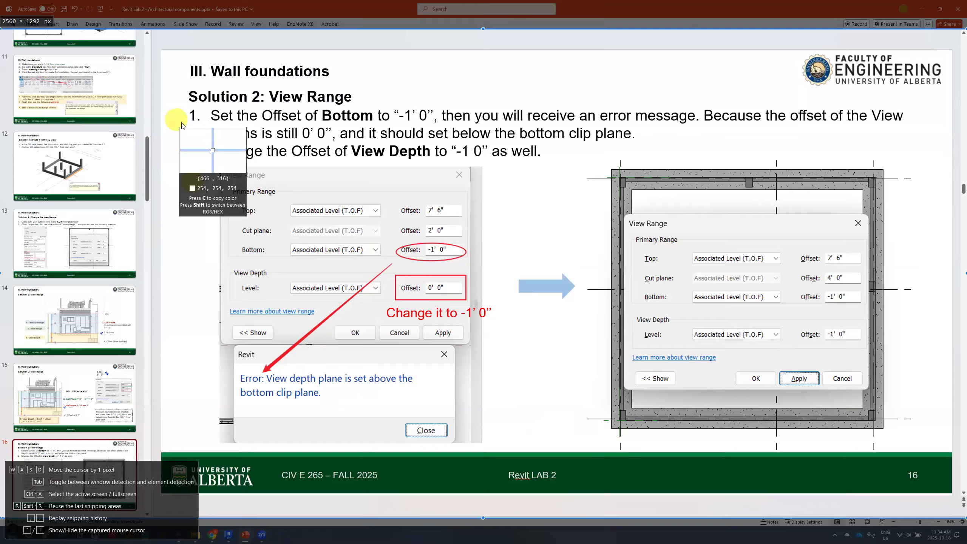
key(Escape)
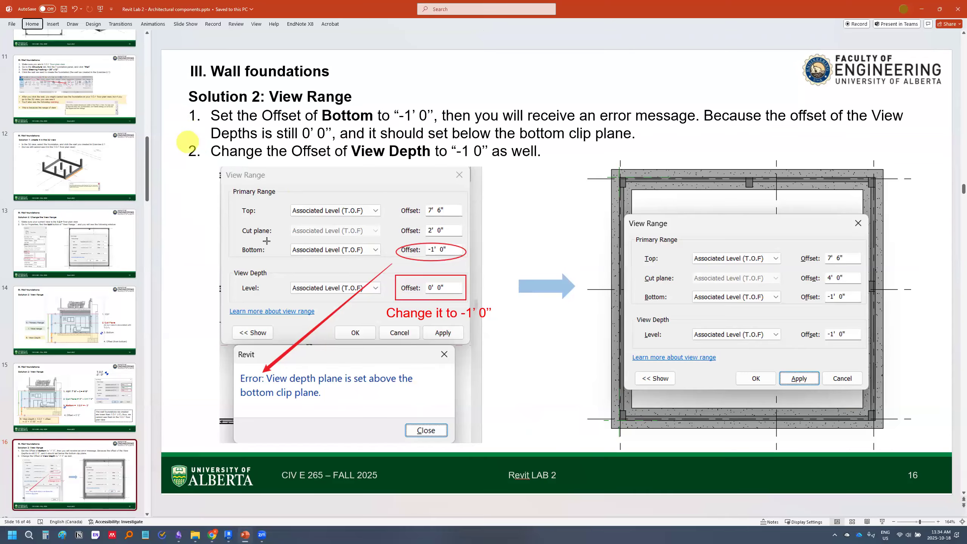
Snip the slide's View Range and error message illustration and pin it on screen
key(F1)
drag(192, 146, 519, 447)
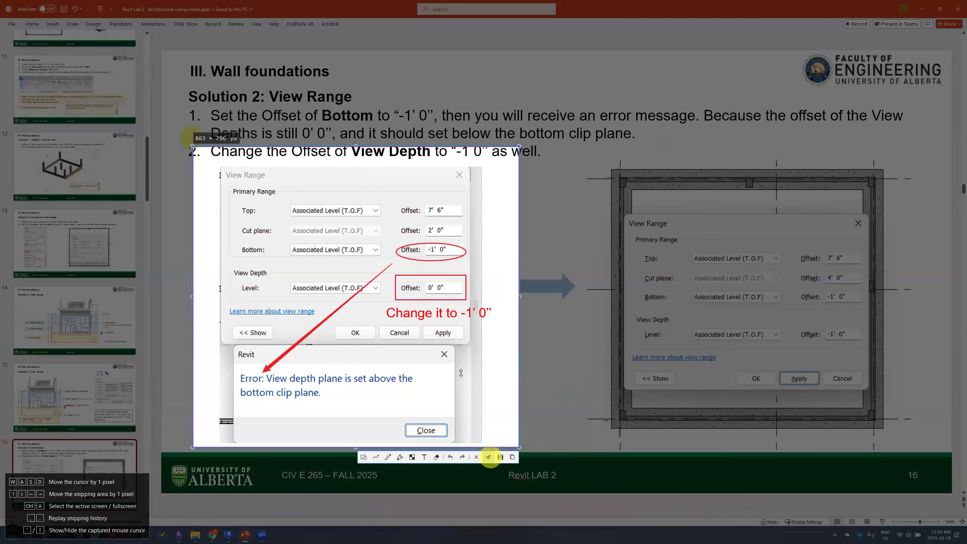
click(488, 457)
scroll(412, 318, down, 3)
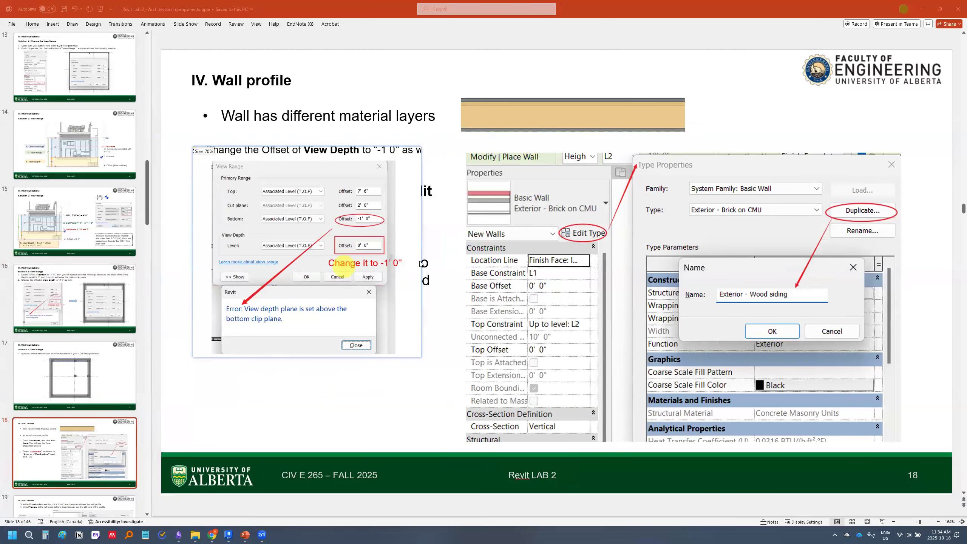
drag(419, 265, 436, 264)
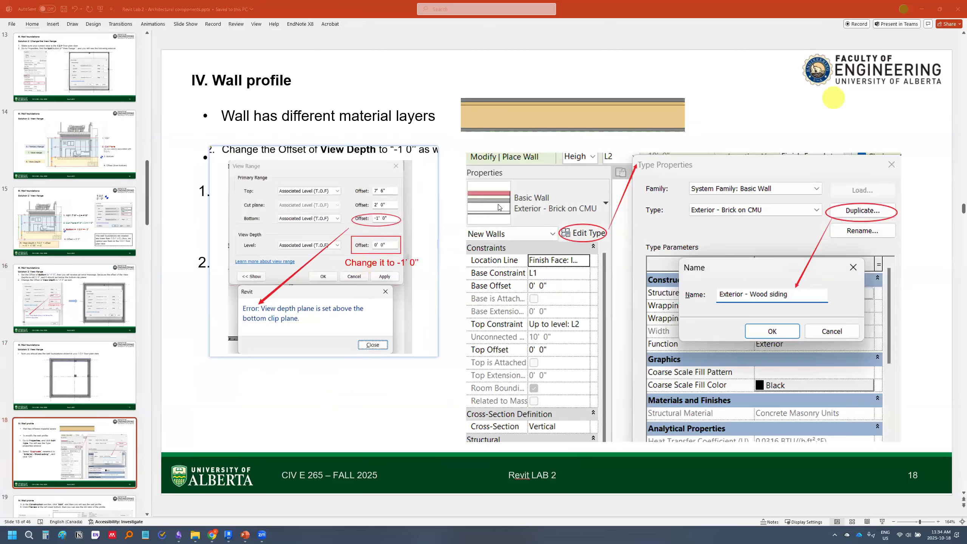
Return to Revit, open the T.O.F floor plan, and place the pinned snip, reduced to 50%, beside the plan
click(925, 11)
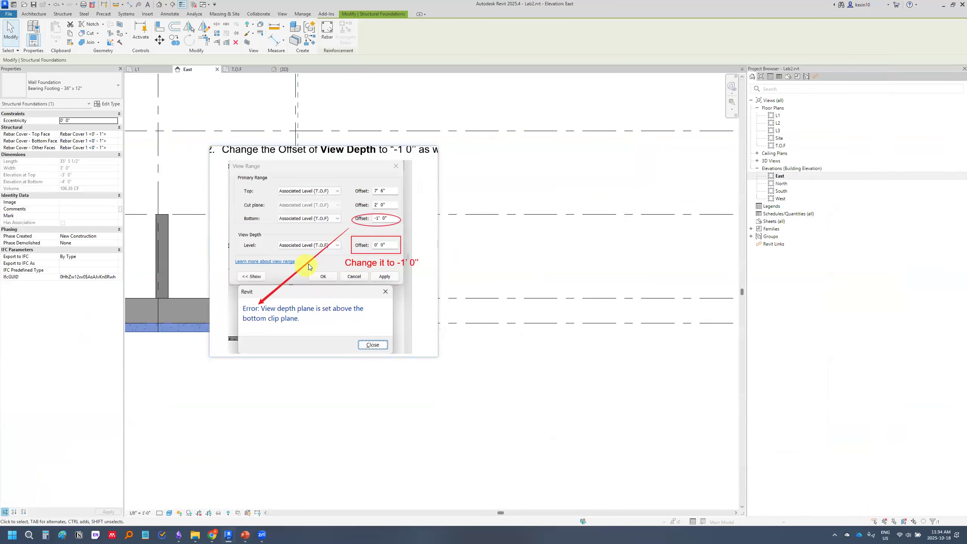
drag(306, 267, 648, 230)
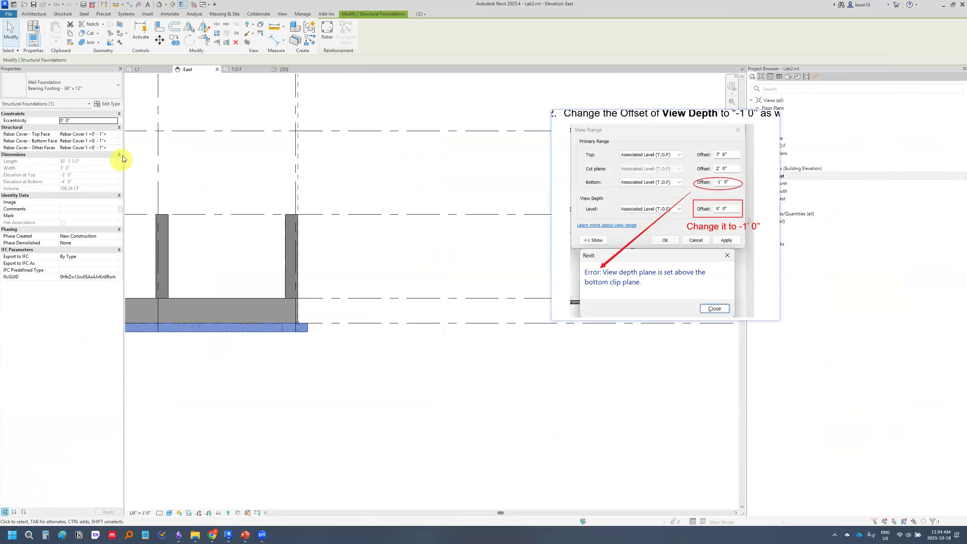
click(234, 70)
scroll(633, 202, down, 4)
drag(633, 201, 789, 263)
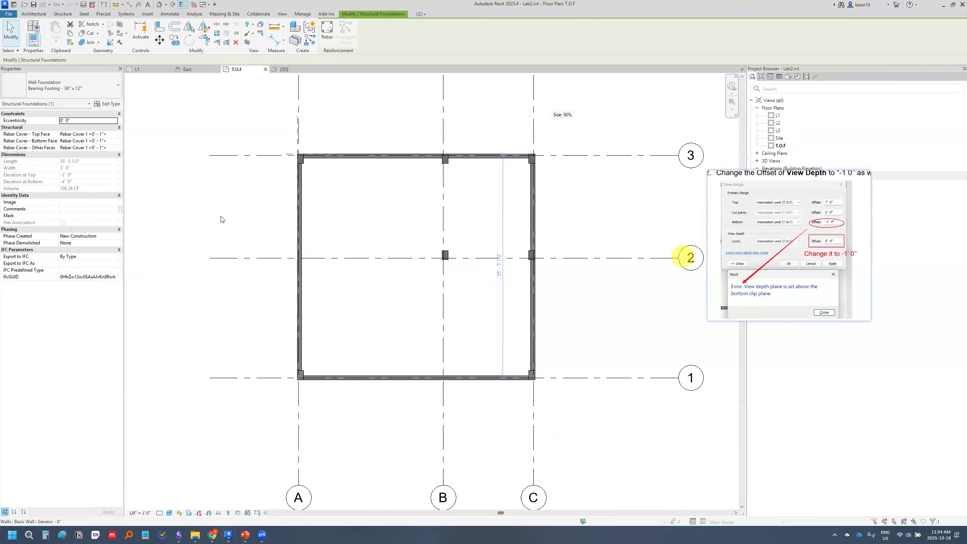
Set the Bottom offset in the T.O.F plan's View Range to -1' 0" and apply it
click(184, 179)
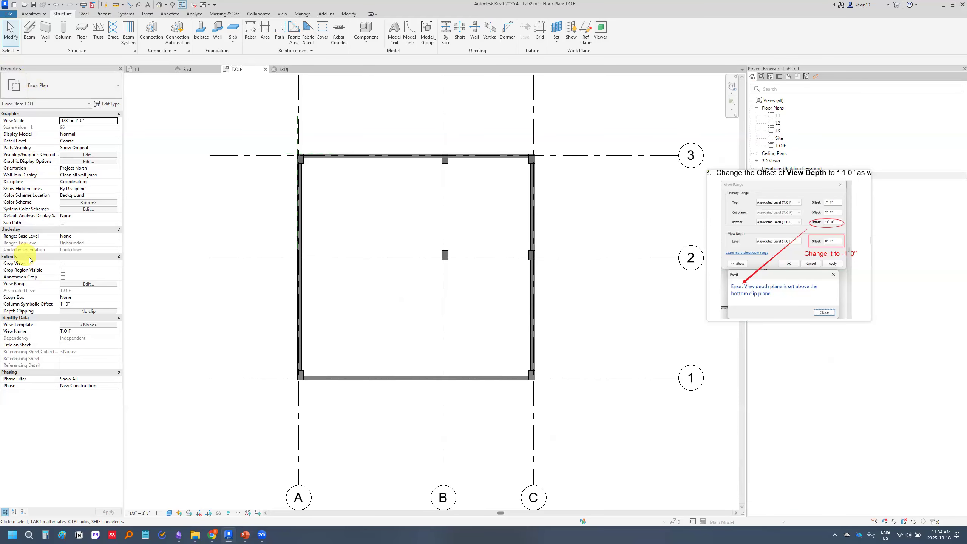
click(89, 284)
drag(349, 210, 244, 230)
click(284, 279)
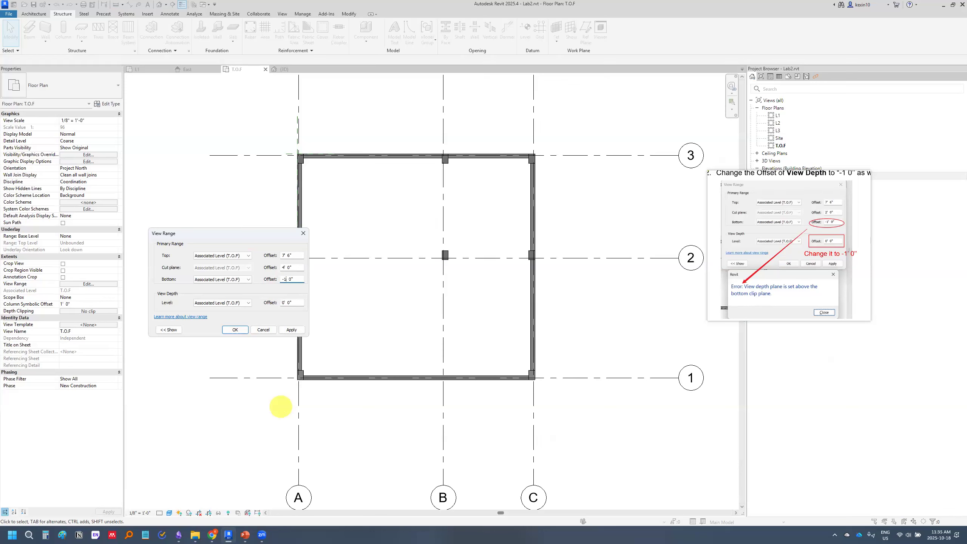
click(292, 330)
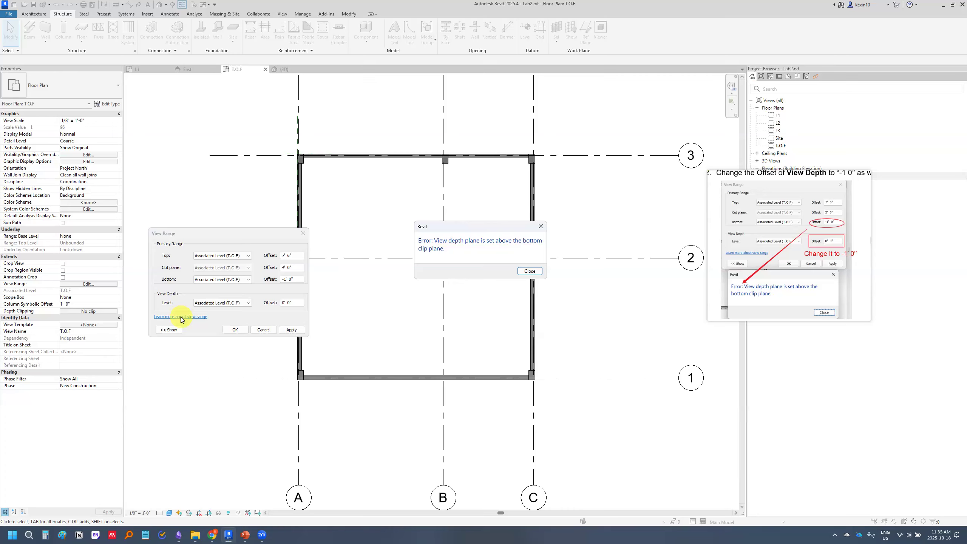
Dismiss the error, set the View Depth offset to -1' 0", apply the view range, and close its dialog
click(530, 271)
click(284, 304)
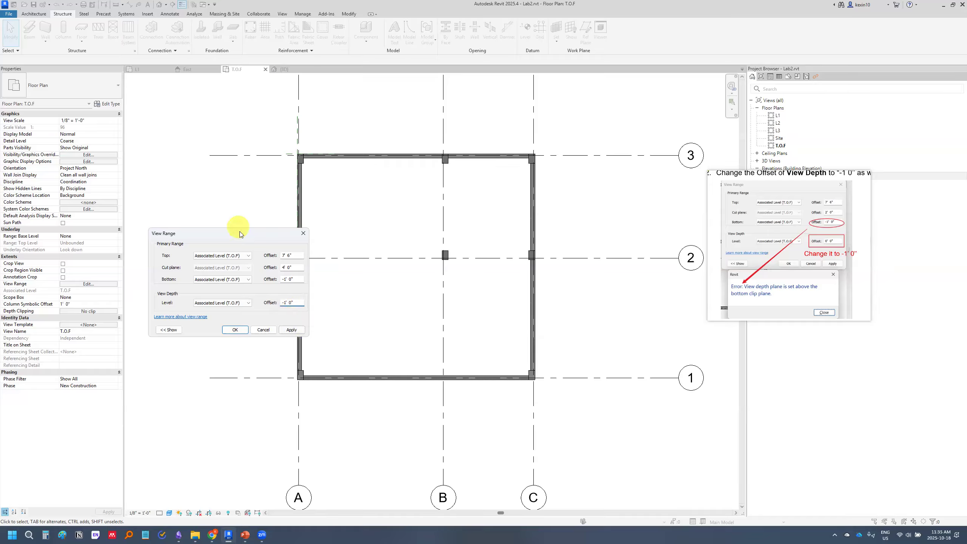
drag(236, 233, 182, 189)
click(237, 286)
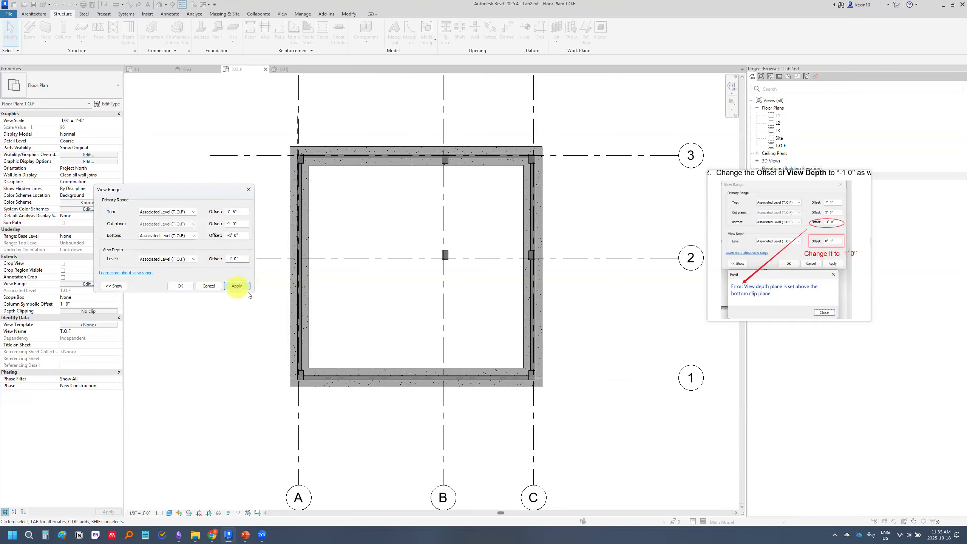
click(248, 190)
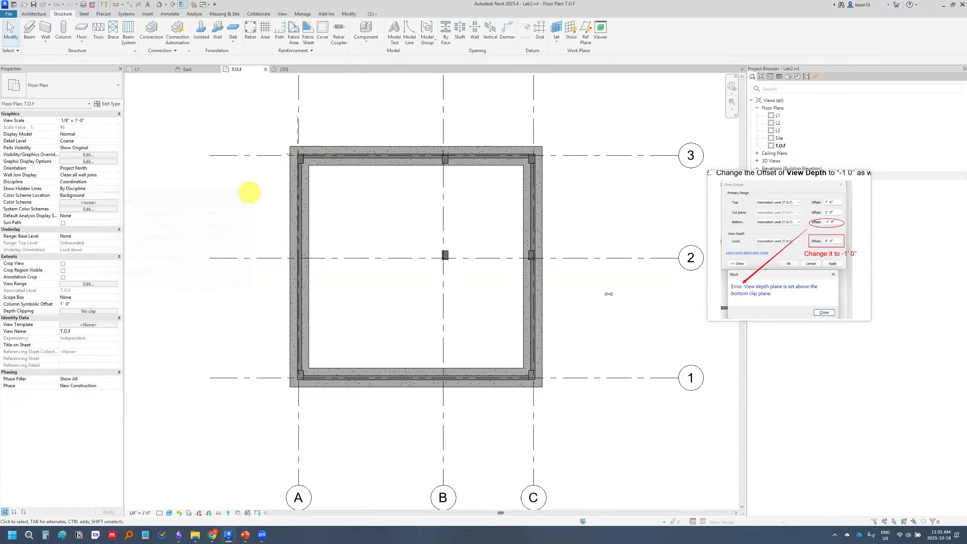
Discard the pinned snip, switch to PowerPoint, and show slide 15 with the Solution 2: View Range diagram
right_click(744, 254)
click(773, 379)
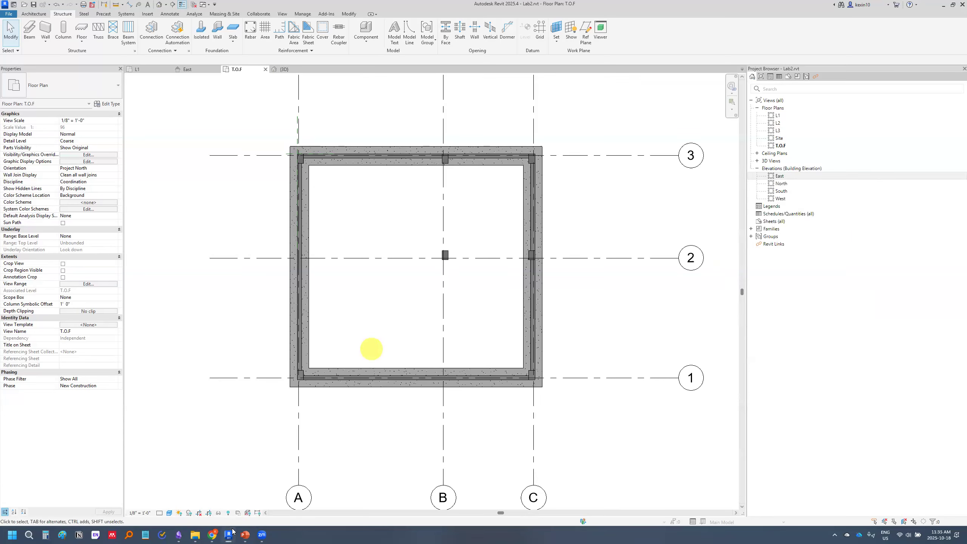
click(245, 535)
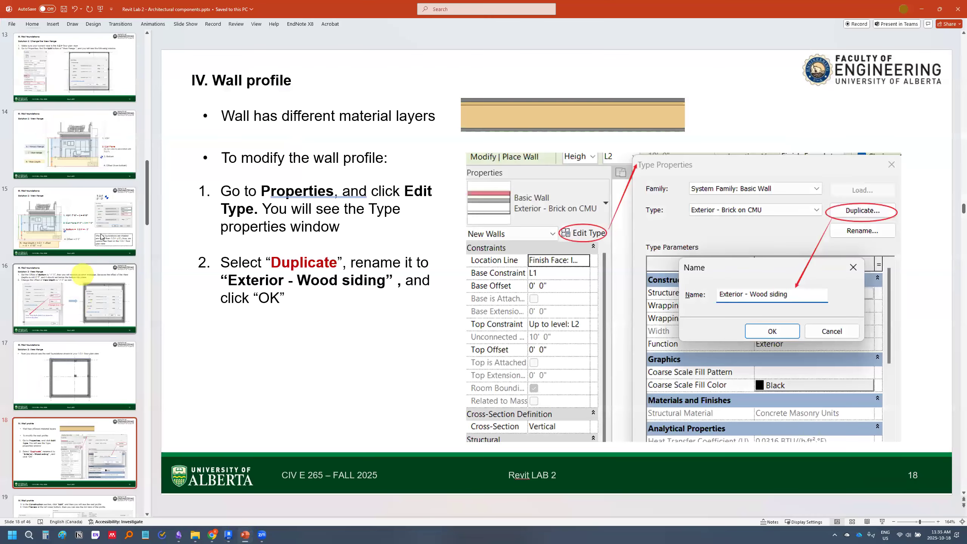
click(110, 247)
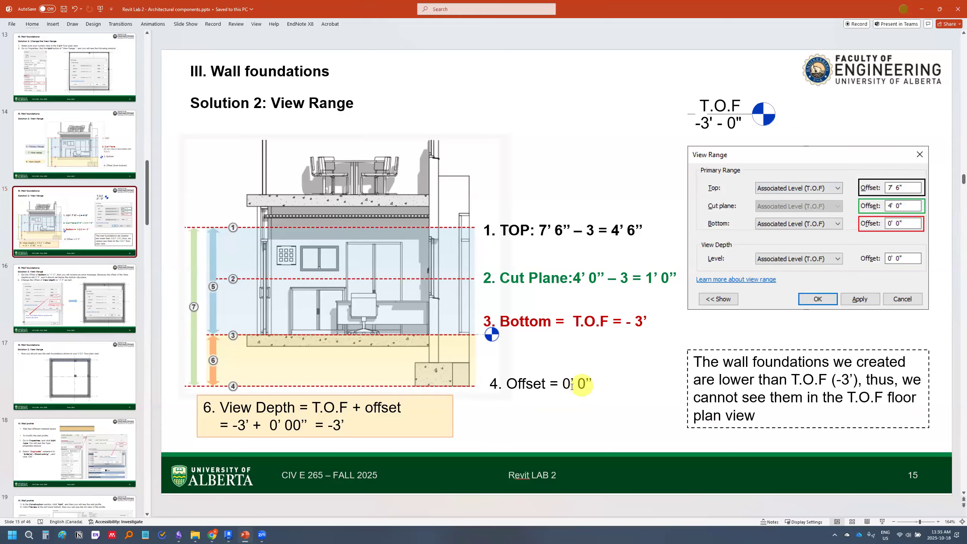
Change the value in the slide's item 4 Offset label to -1' 0"
click(569, 383)
click(629, 231)
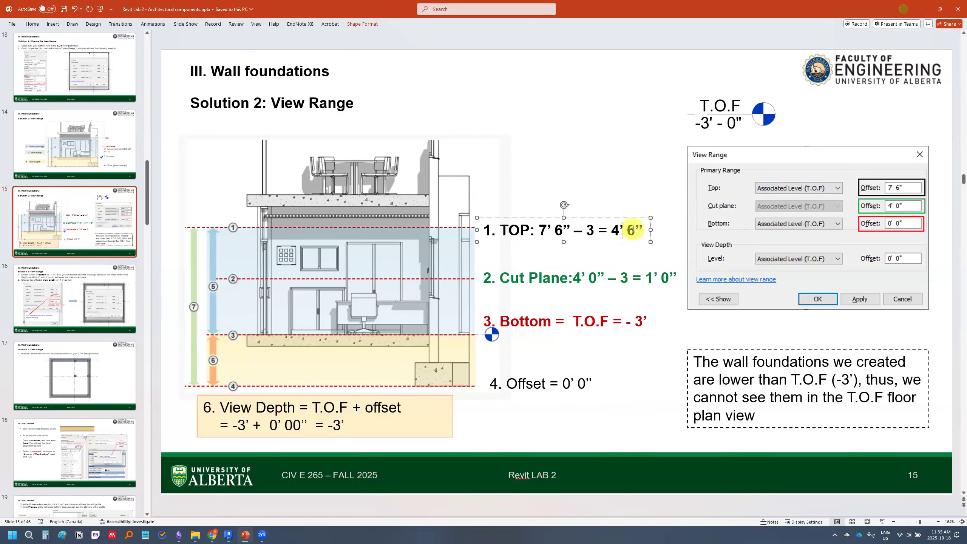
click(522, 384)
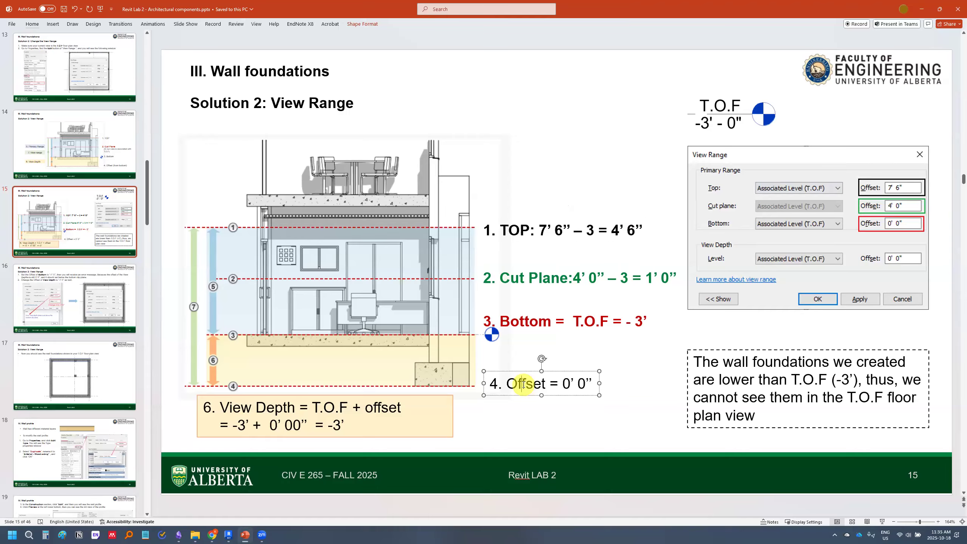
click(565, 384)
text(-1)
key(Delete)
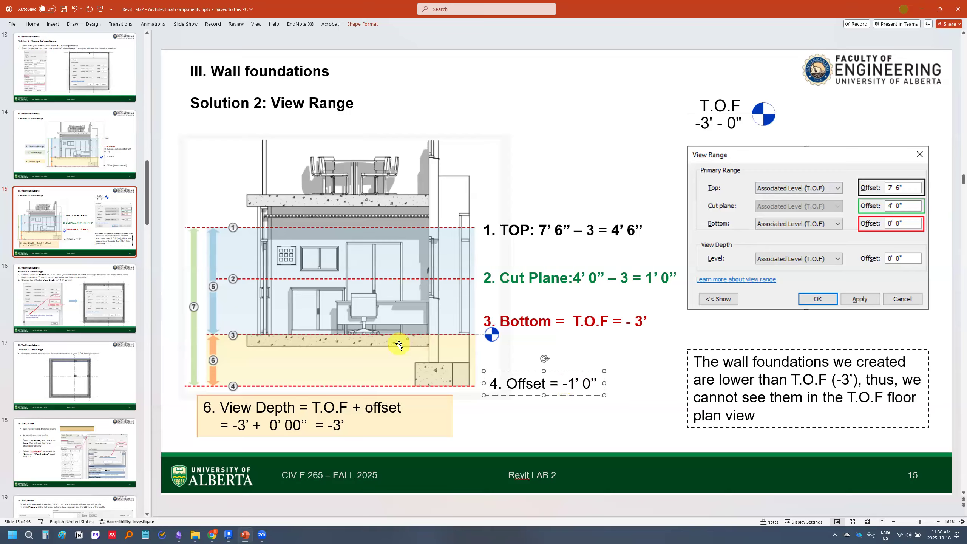
Replace the 1 in the slide's item 4 Offset label with 0, leaving the label as -0' 0"
key(BackSpace)
text(0)
click(599, 430)
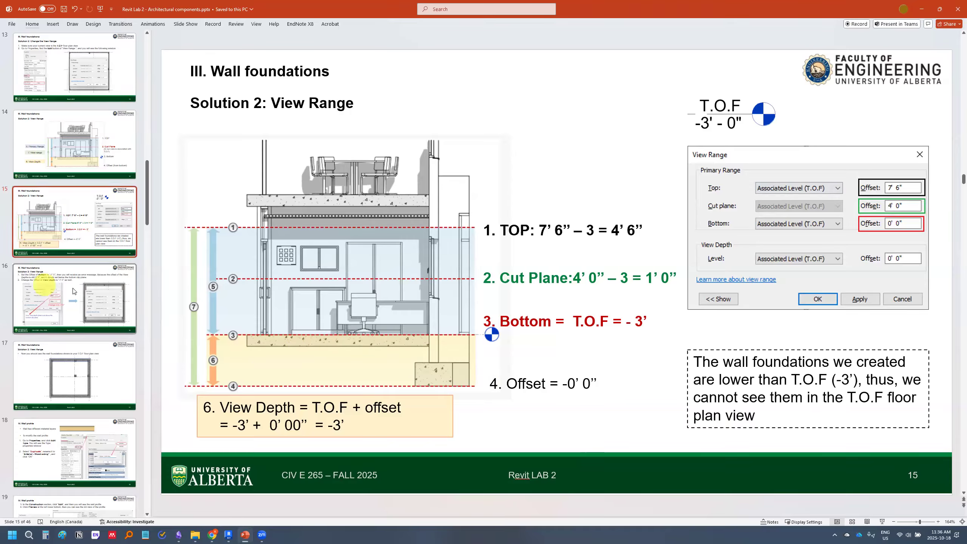
Show the slide with the visible wall foundations, continue to the first Wall profile slide, and return to Revit
click(87, 377)
scroll(90, 335, down, 3)
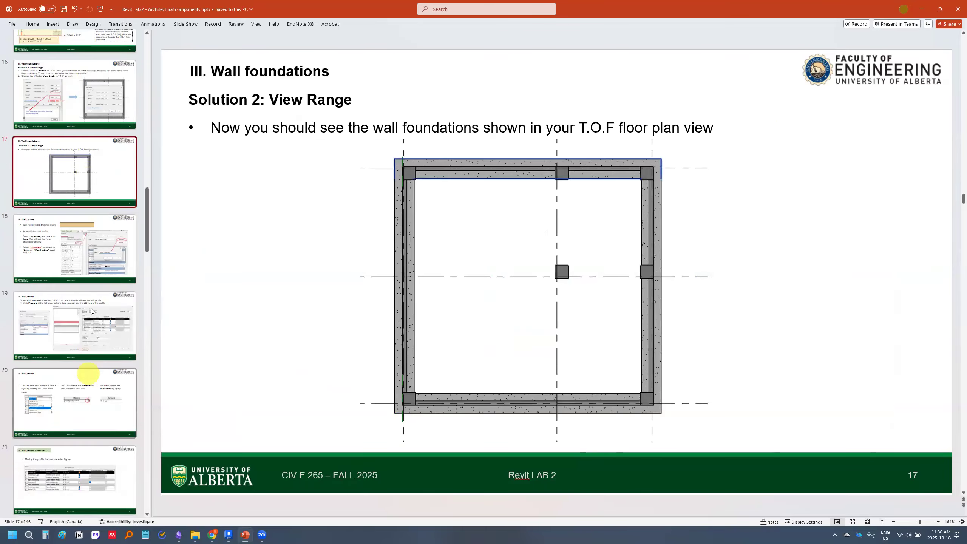
click(100, 256)
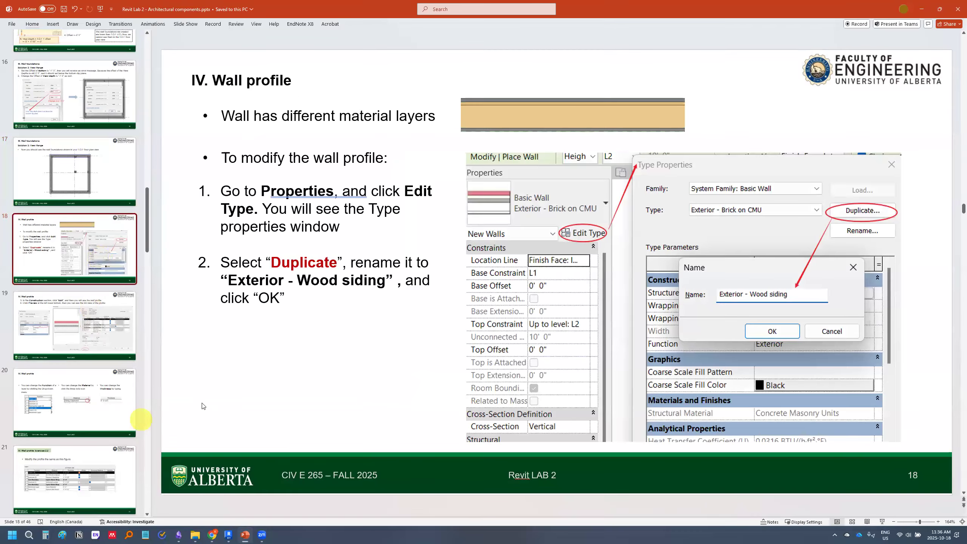
mouse_move(228, 535)
click(230, 493)
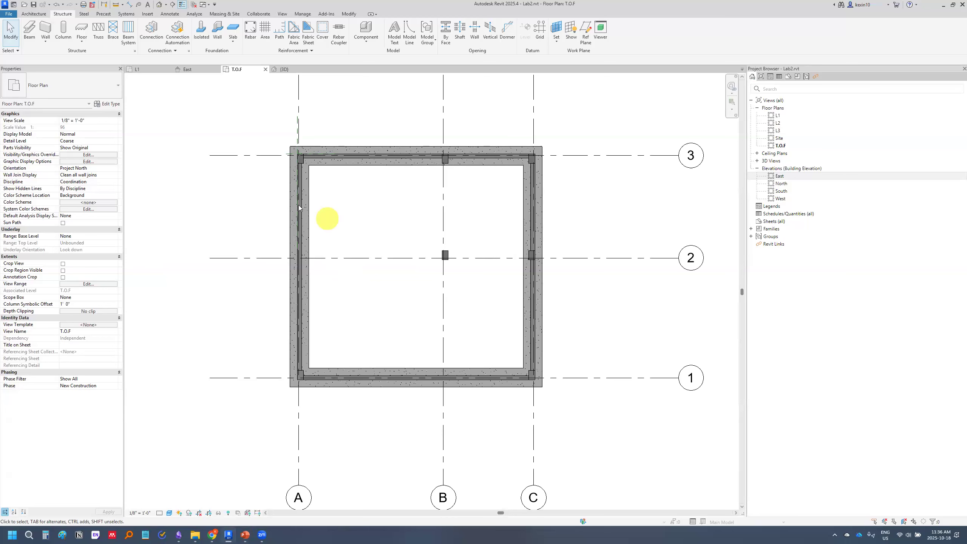
Select the Generic - 8" wall along grid A and open its type's structure layers for editing
scroll(299, 206, up, 3)
scroll(299, 206, down, 5)
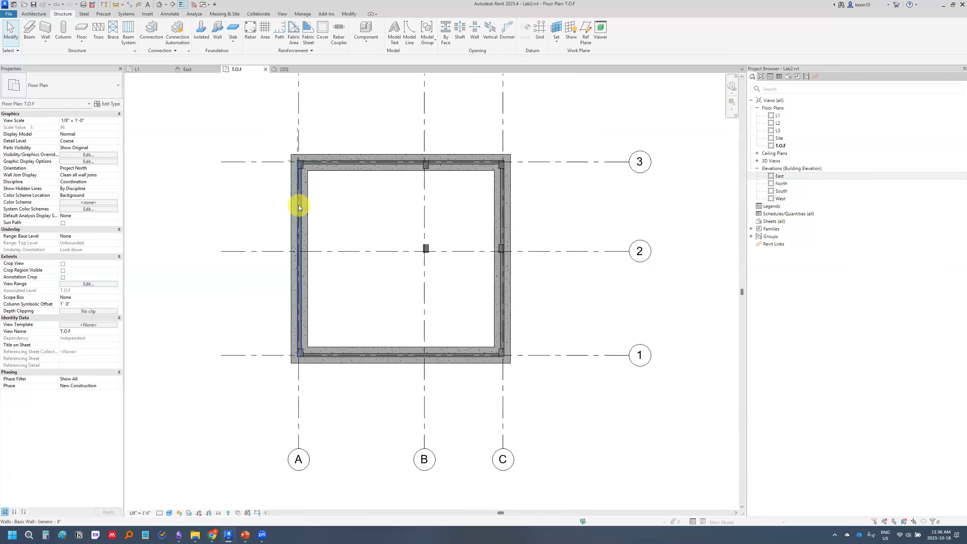
click(299, 206)
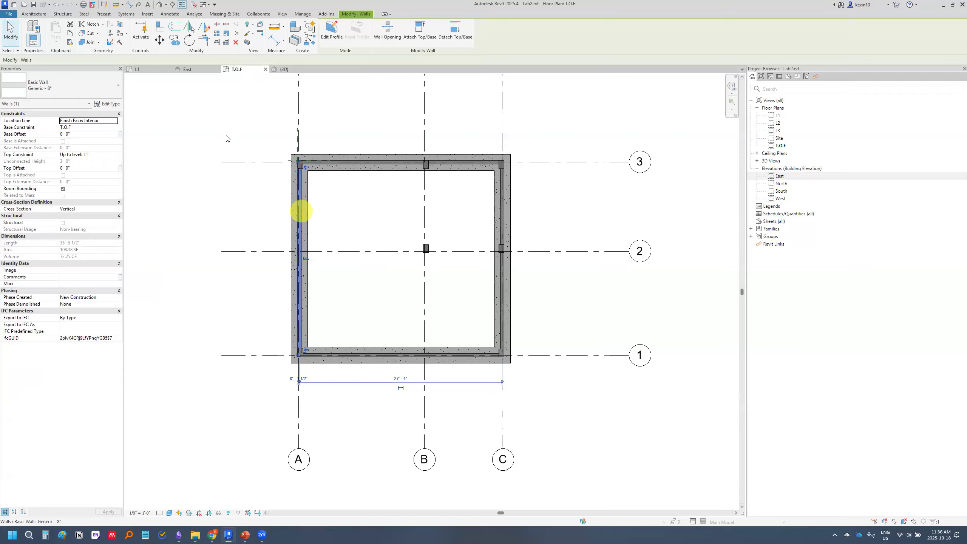
scroll(347, 242, up, 2)
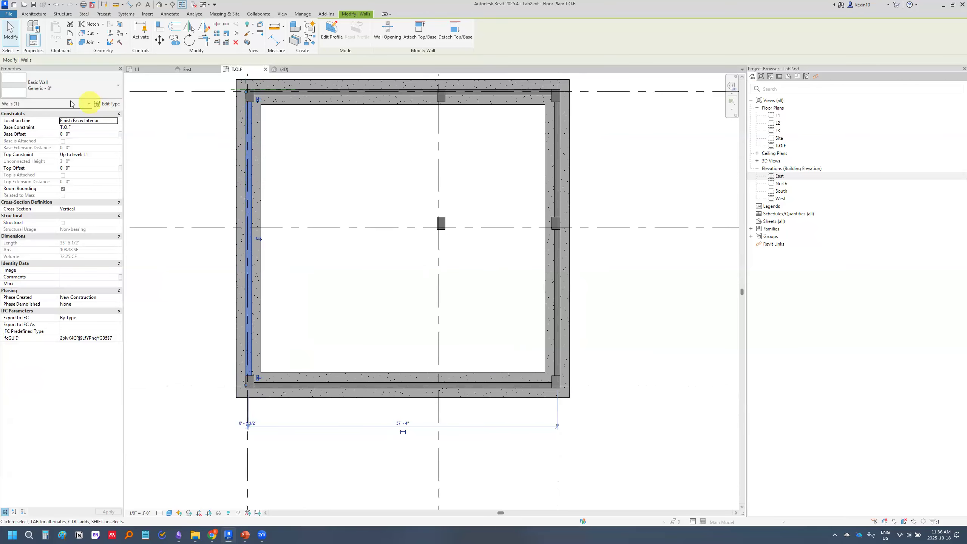
click(106, 104)
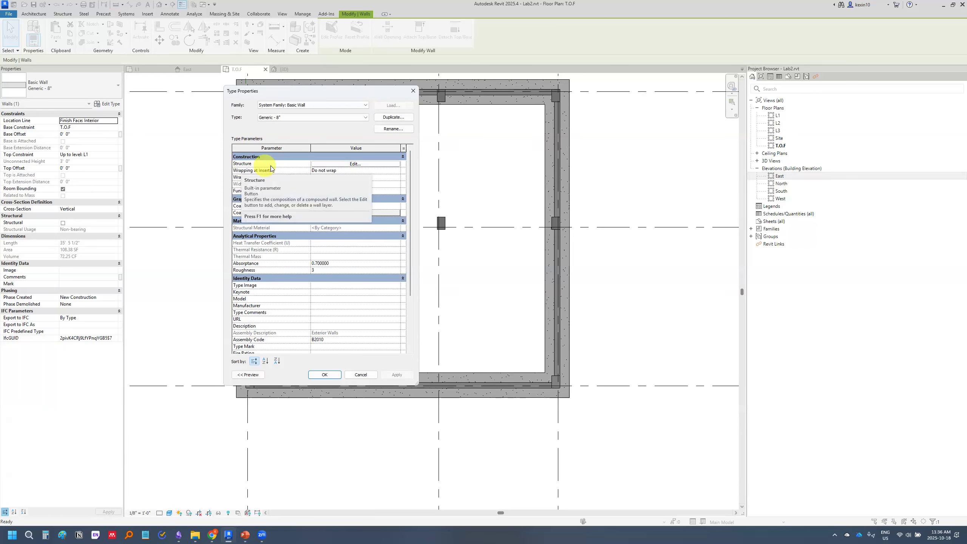
click(378, 164)
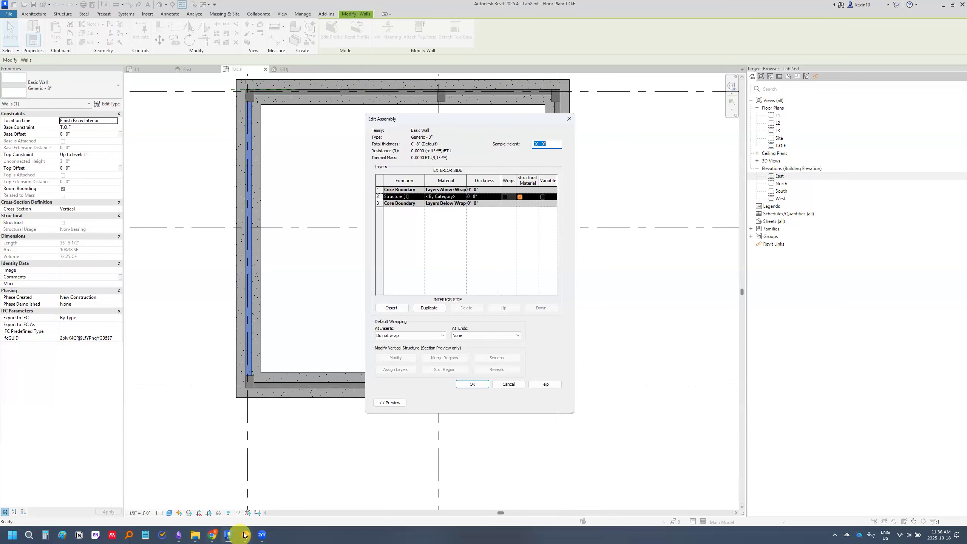
Review the Wall profile slide on duplicating and renaming the wall type in PowerPoint, and return to Revit
mouse_move(245, 535)
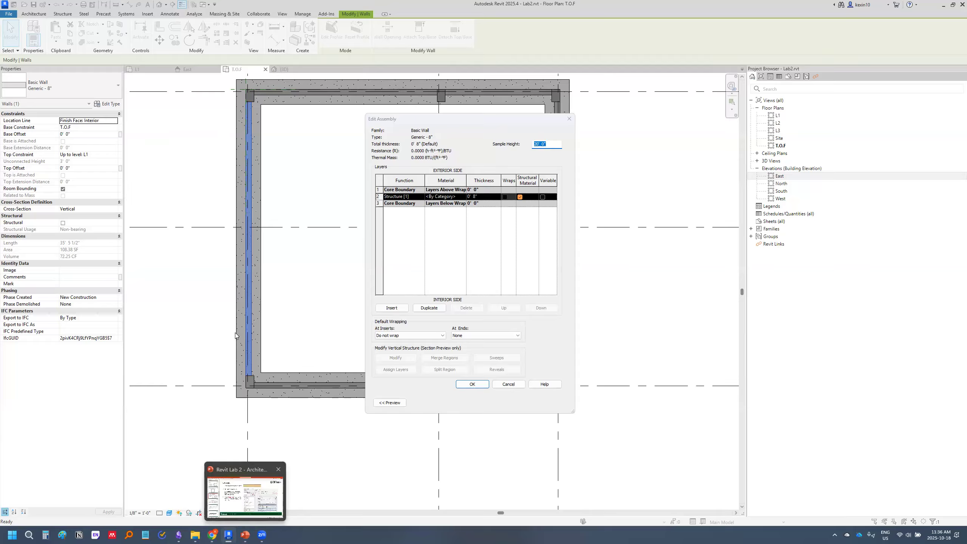
click(237, 495)
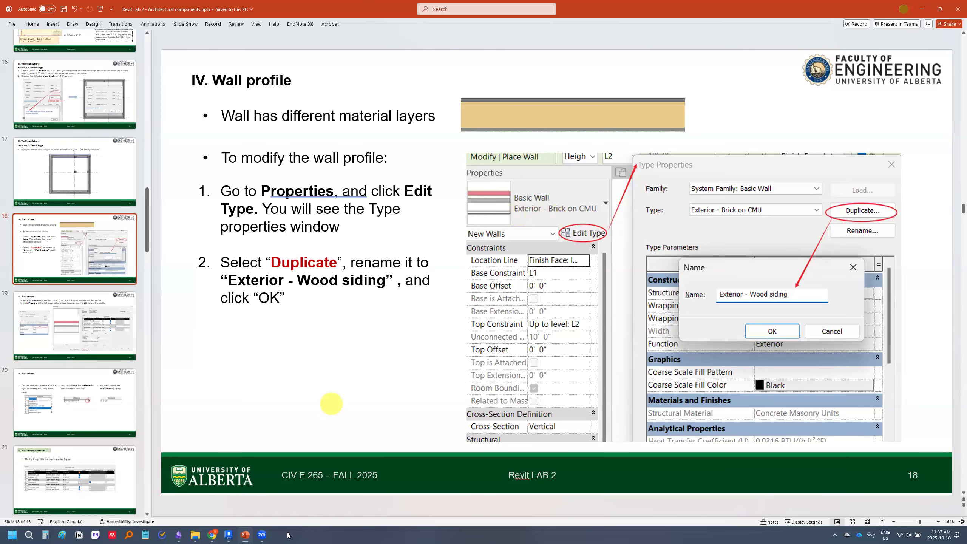
click(229, 534)
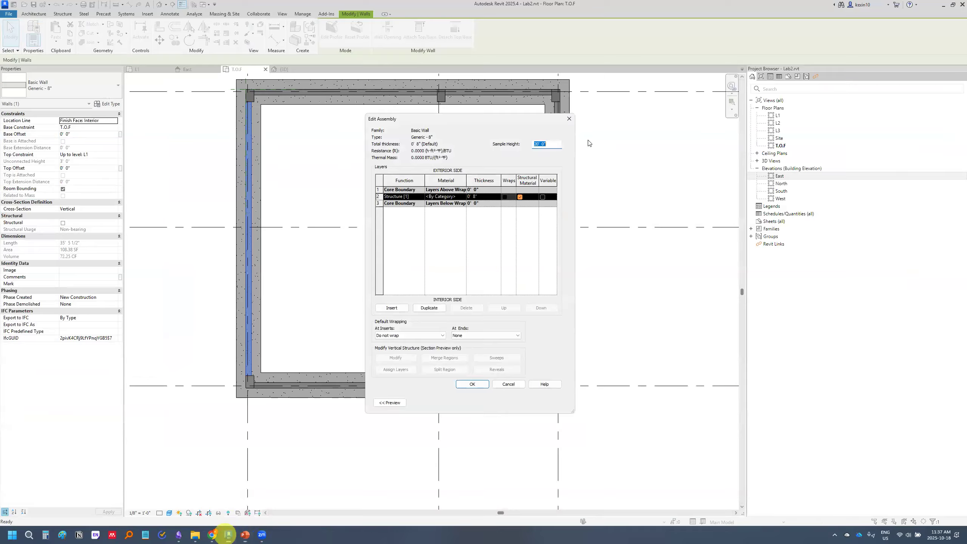
Close the Generic - 8" wall's layer and type dialogs without changes and deselect the wall in the T.O.F plan
click(569, 118)
click(562, 119)
click(159, 142)
middle_drag(165, 131, 203, 162)
scroll(203, 162, up, 1)
Start a new architectural wall and choose the Exterior - Brick on CMU type
click(95, 90)
click(34, 15)
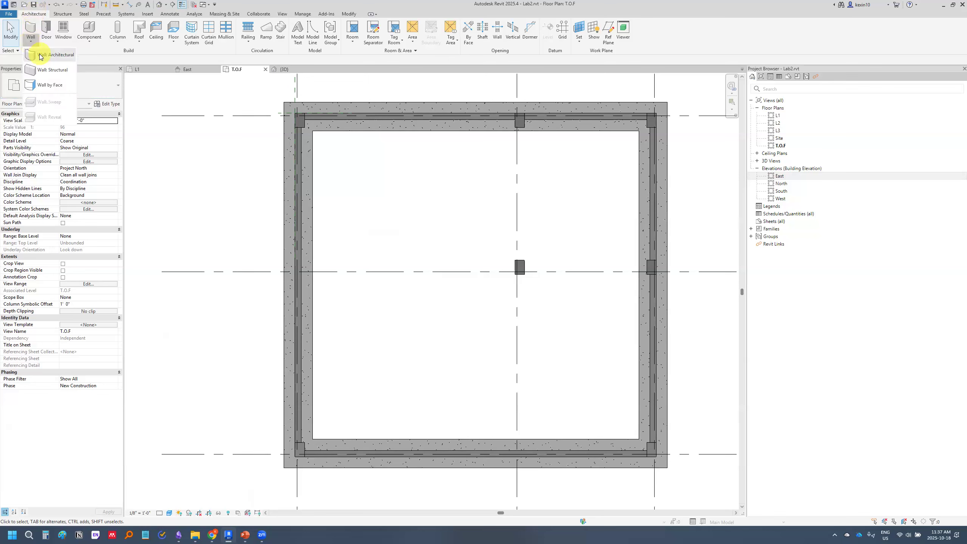
click(41, 56)
click(97, 87)
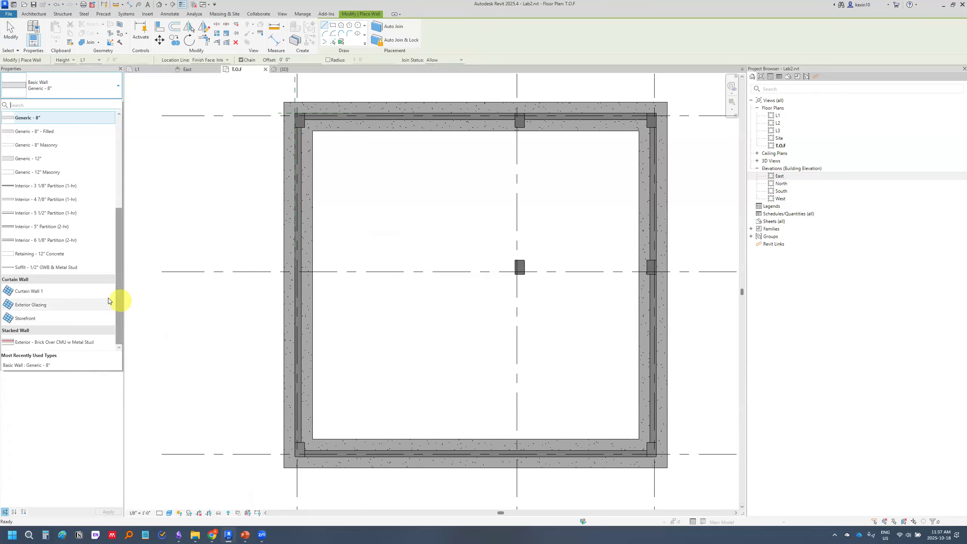
scroll(90, 269, up, 4)
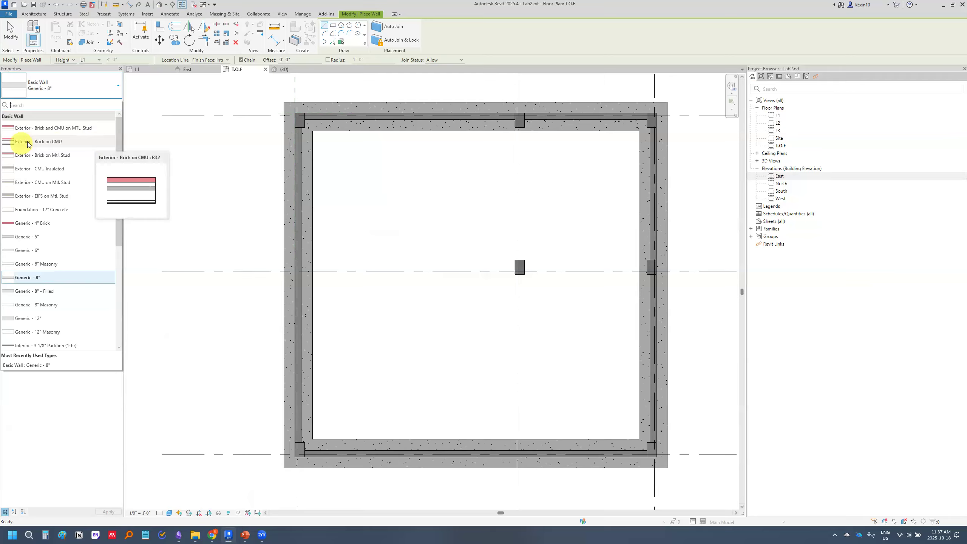
click(71, 141)
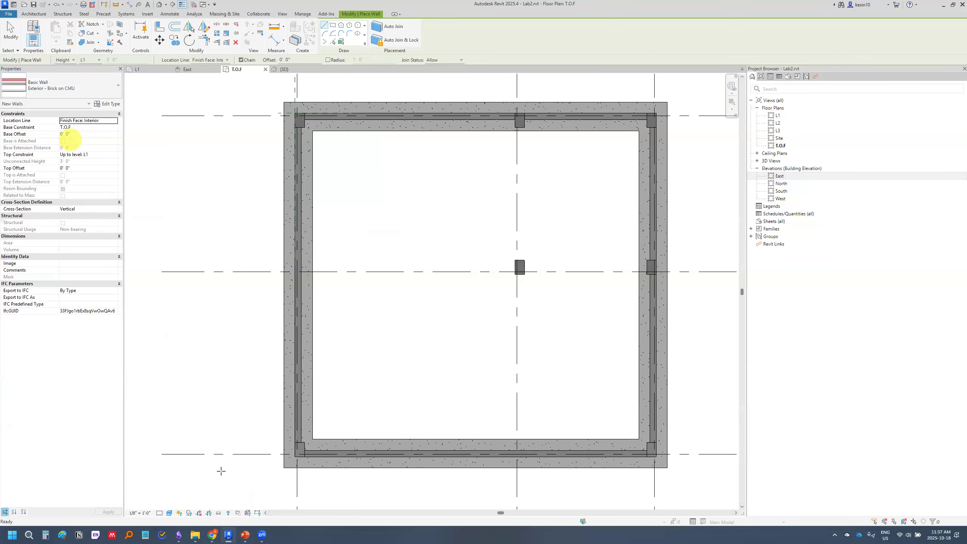
Duplicate the Exterior - Brick on CMU wall type as Exterior - Wood siding, copying the name from the Wall profile slide
click(107, 103)
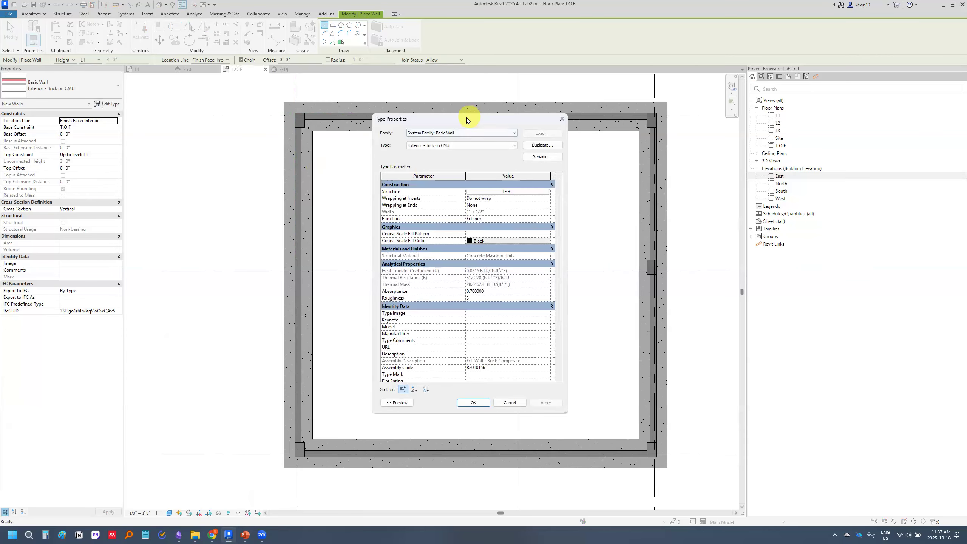
drag(470, 117, 306, 121)
click(393, 151)
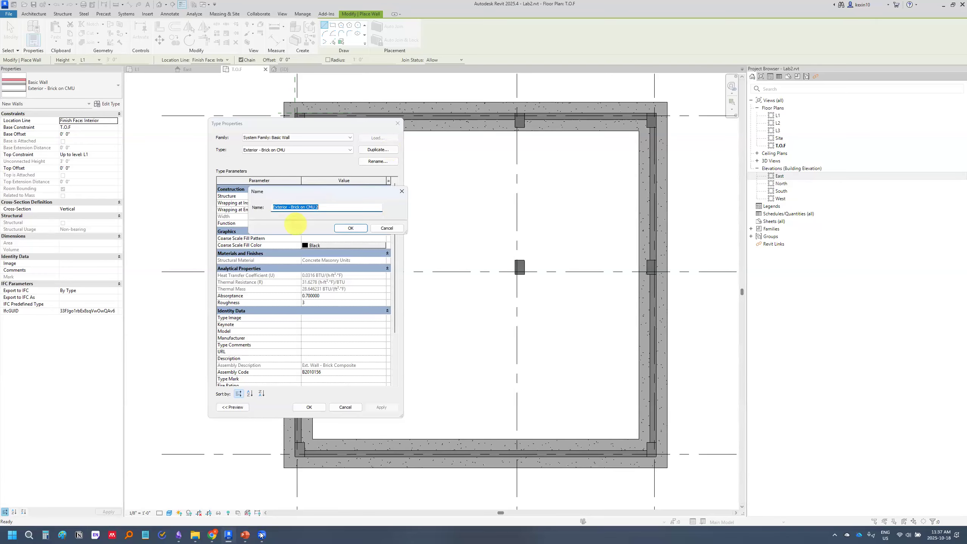
click(245, 535)
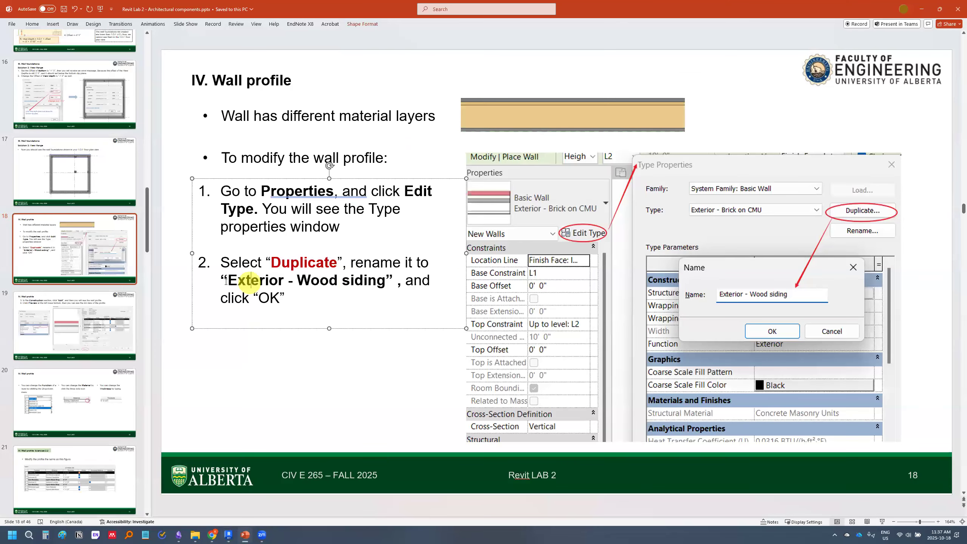
drag(228, 280, 385, 280)
key(ctrl+c)
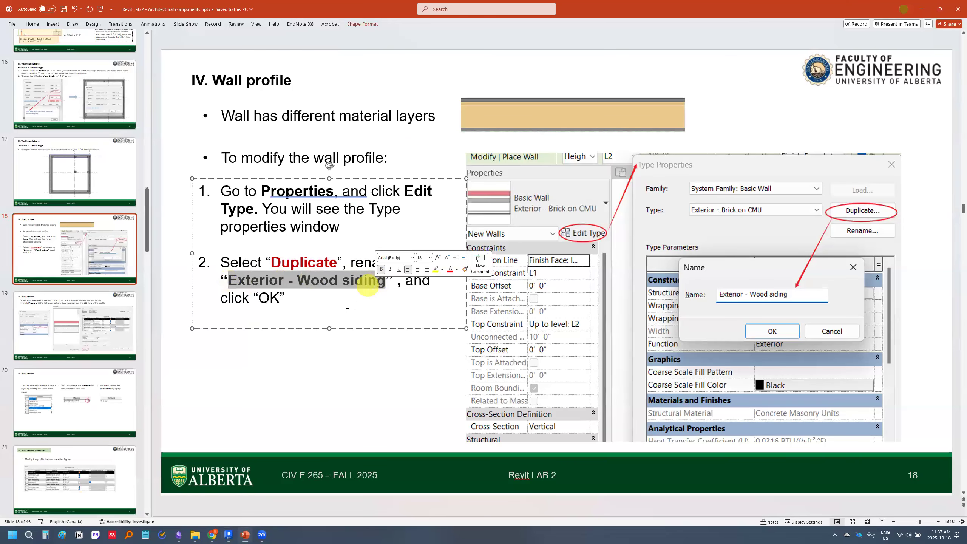
click(228, 535)
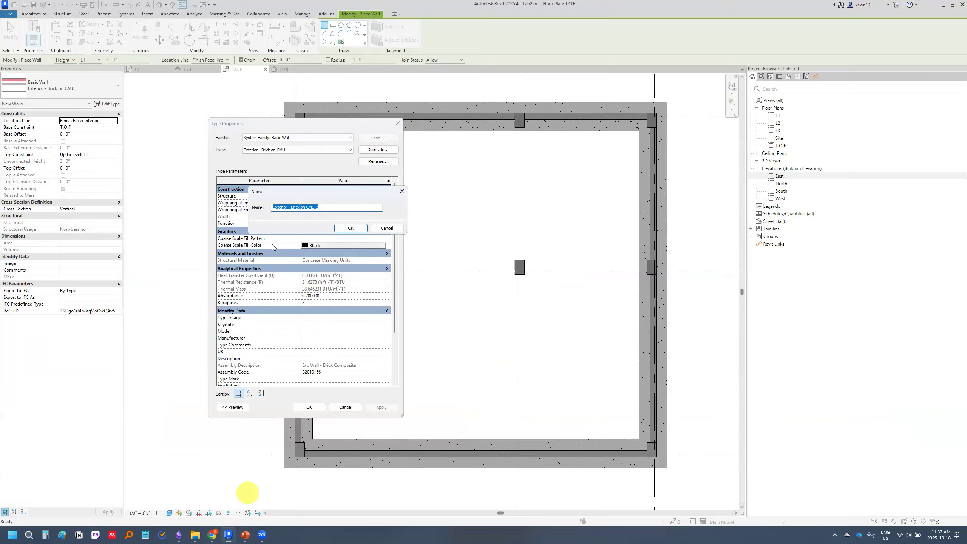
click(320, 207)
key(ctrl+a)
key(ctrl+v)
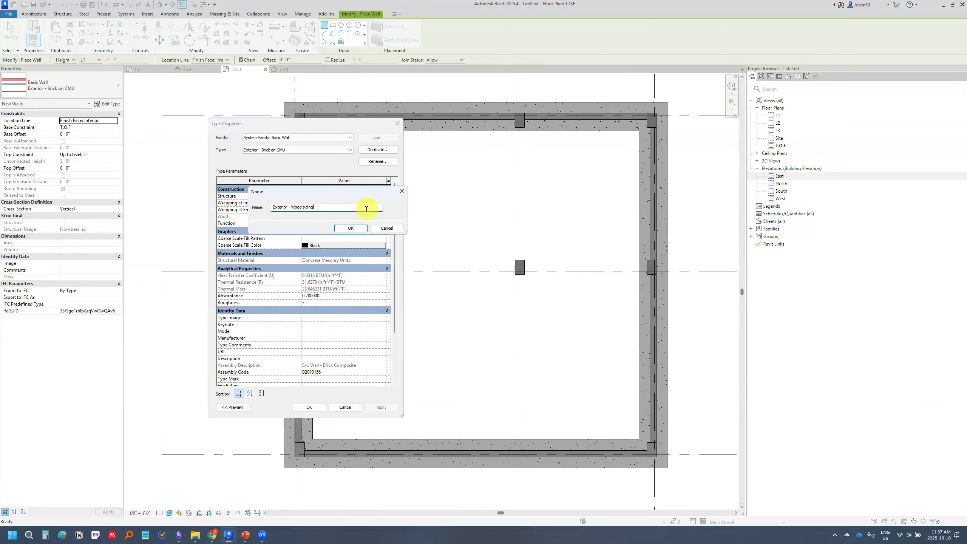
click(351, 228)
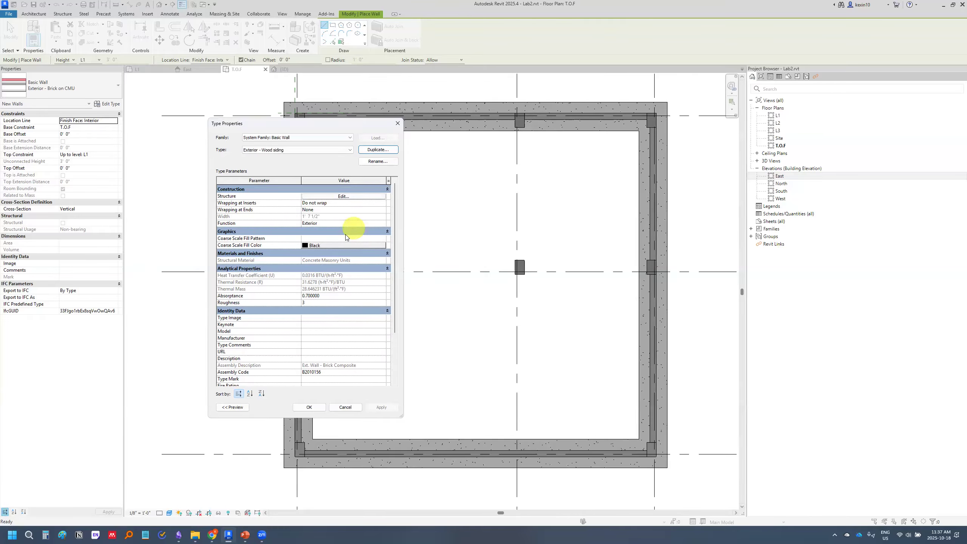
click(309, 407)
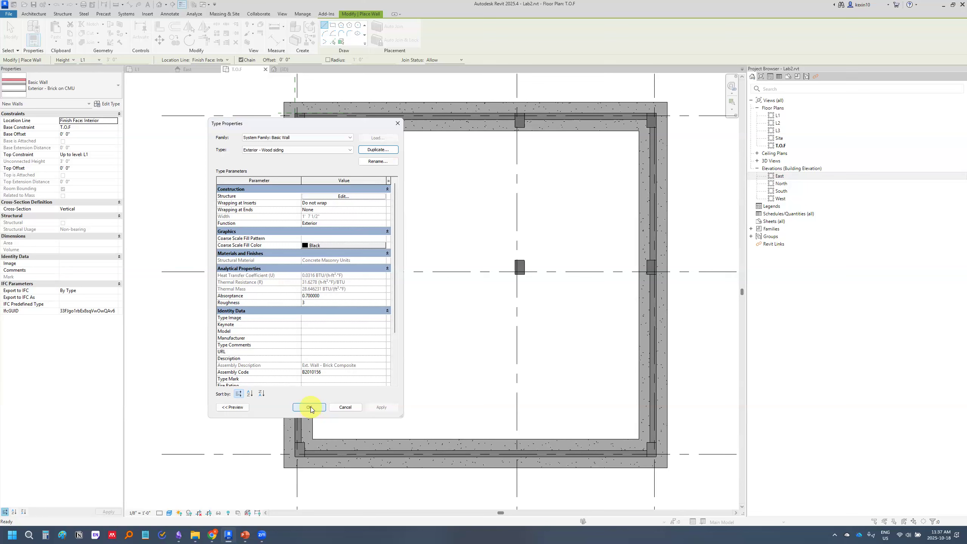
Check the wall type list for Exterior - Wood siding and reopen that type's properties
click(79, 81)
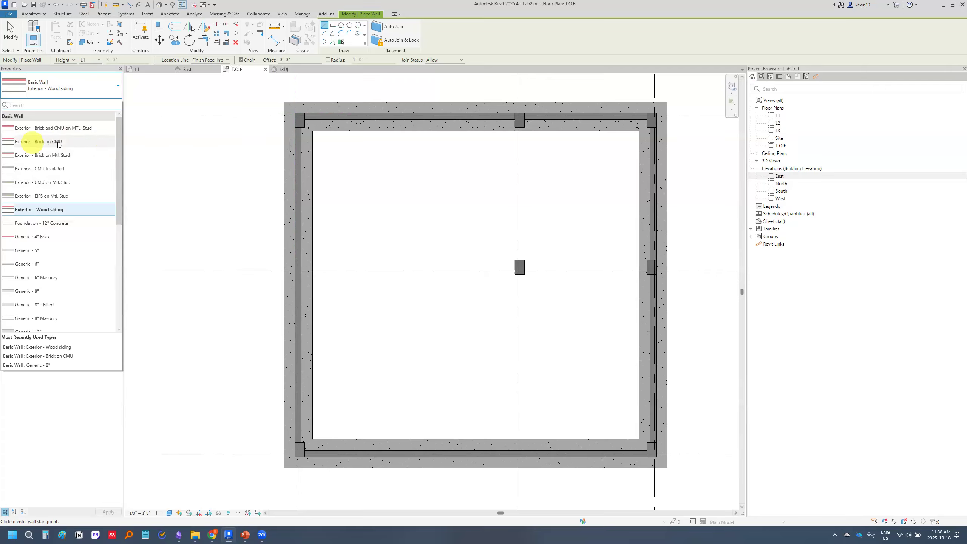
click(108, 96)
click(108, 104)
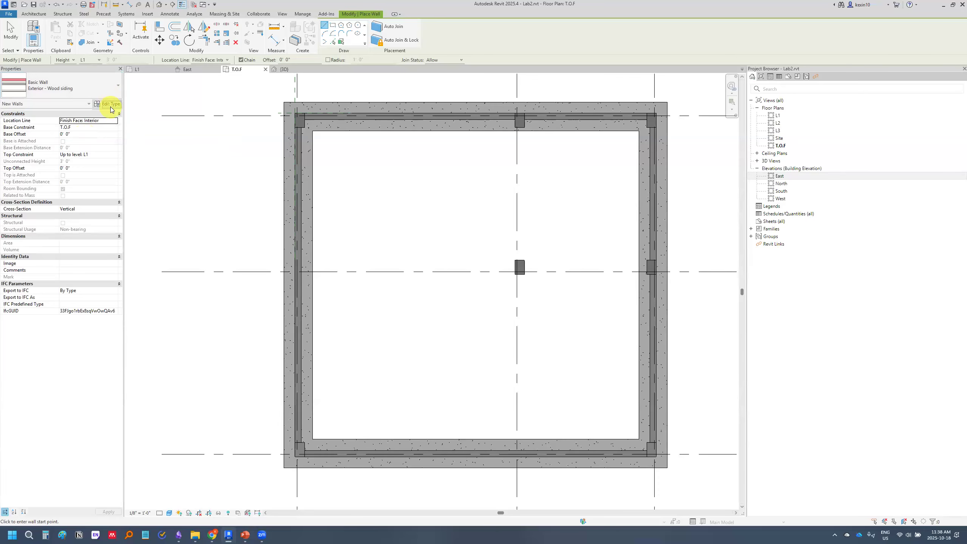
Switch to PowerPoint and show the slides on editing a wall's layers, continuing to the Exercise 2.2 layer table on slide 21
click(245, 535)
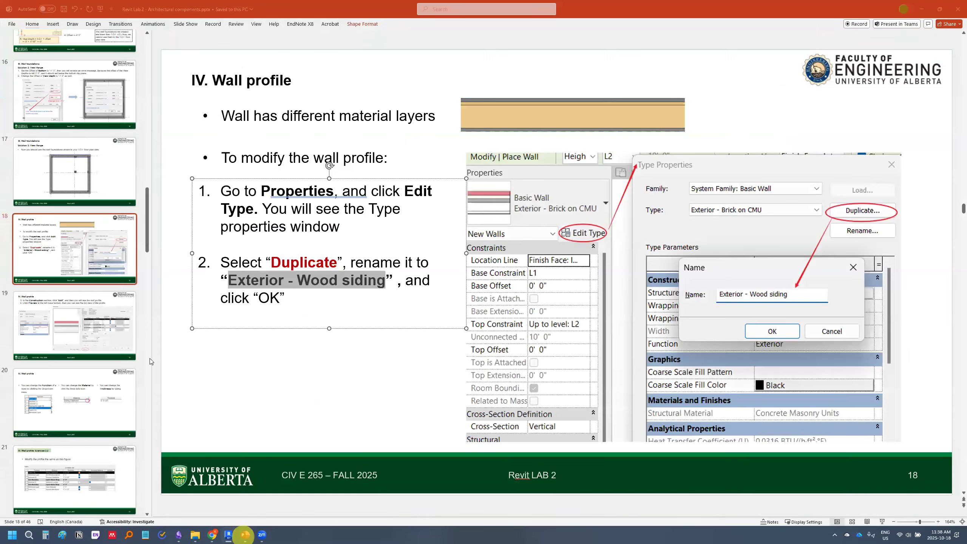
click(102, 335)
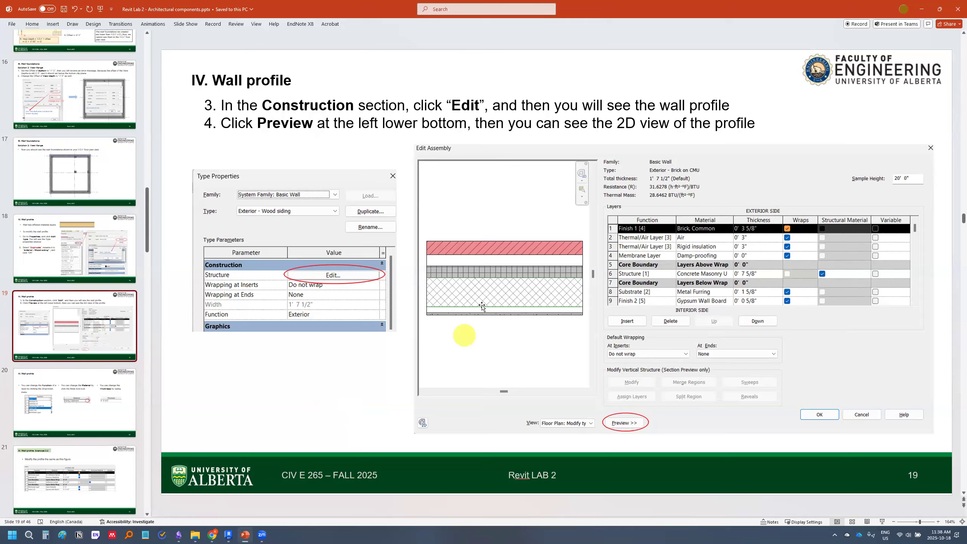
click(72, 419)
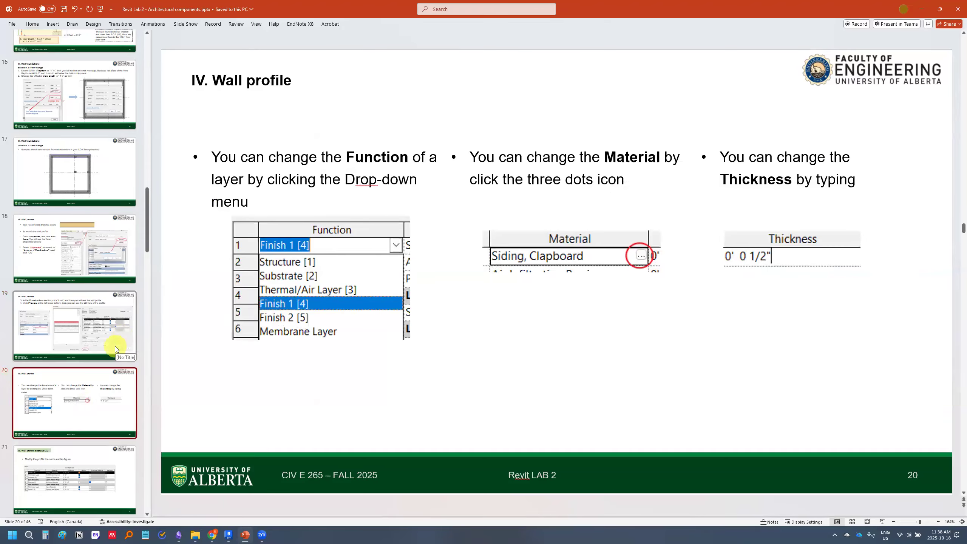
scroll(115, 346, down, 1)
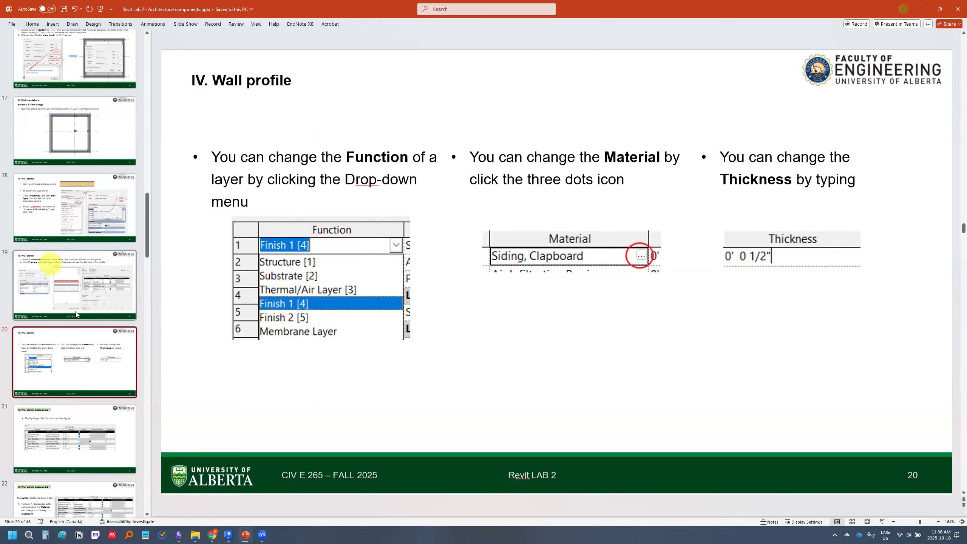
scroll(117, 355, down, 3)
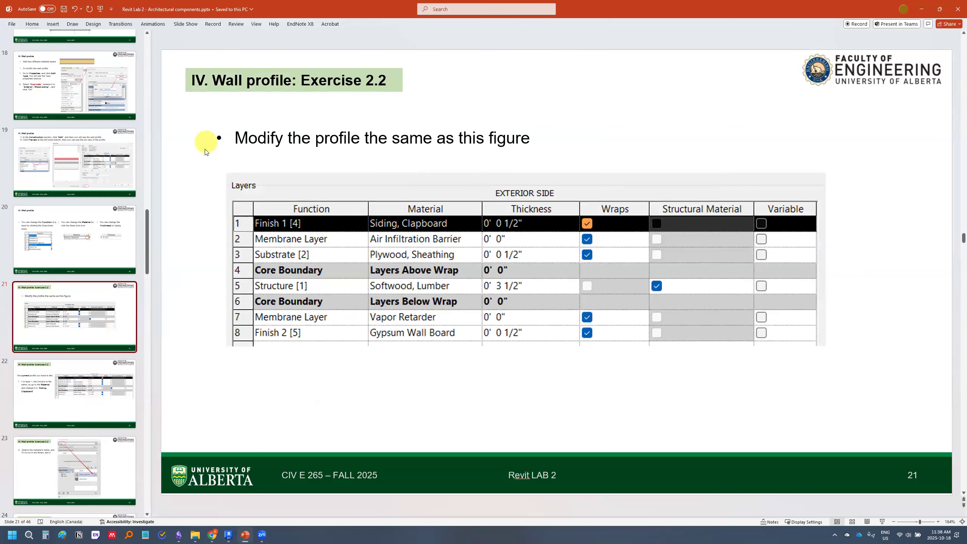
Capture the Exercise 2.2 layer table from the slide, pin it as a floating image, and scale it to 80%
key(alt+Tab)
drag(206, 150, 835, 350)
click(806, 370)
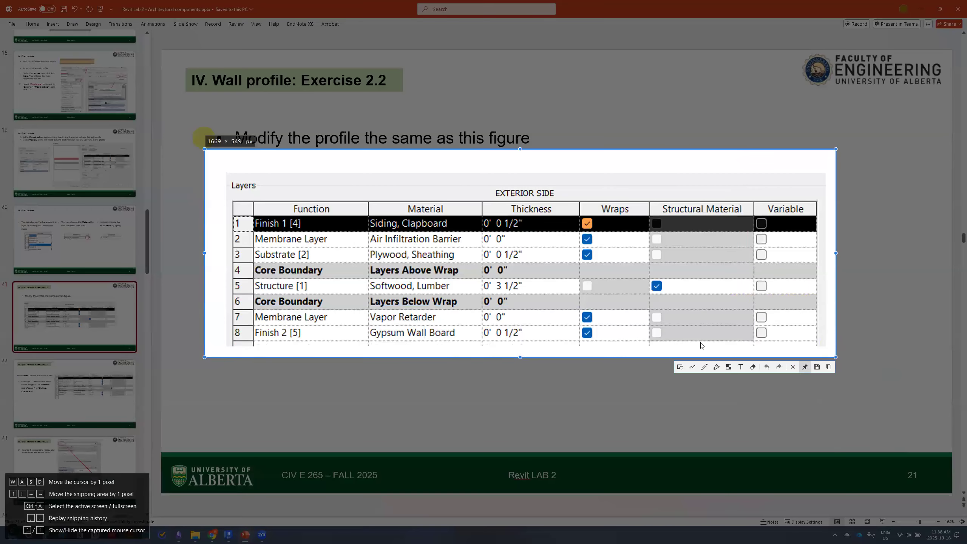
scroll(354, 261, down, 2)
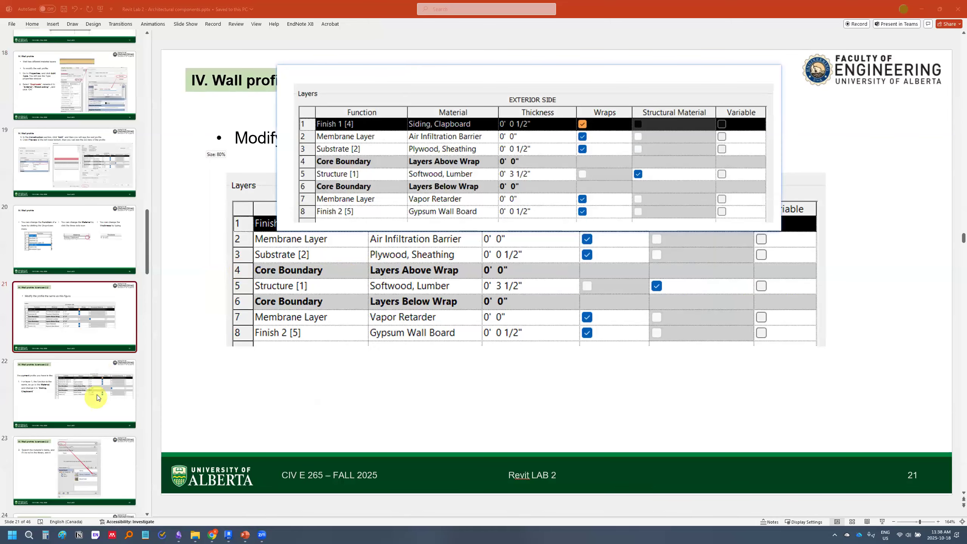
Look through the Exercise 2.2 instruction slides from slide 22 onward and return to the layer table on slide 21
click(96, 396)
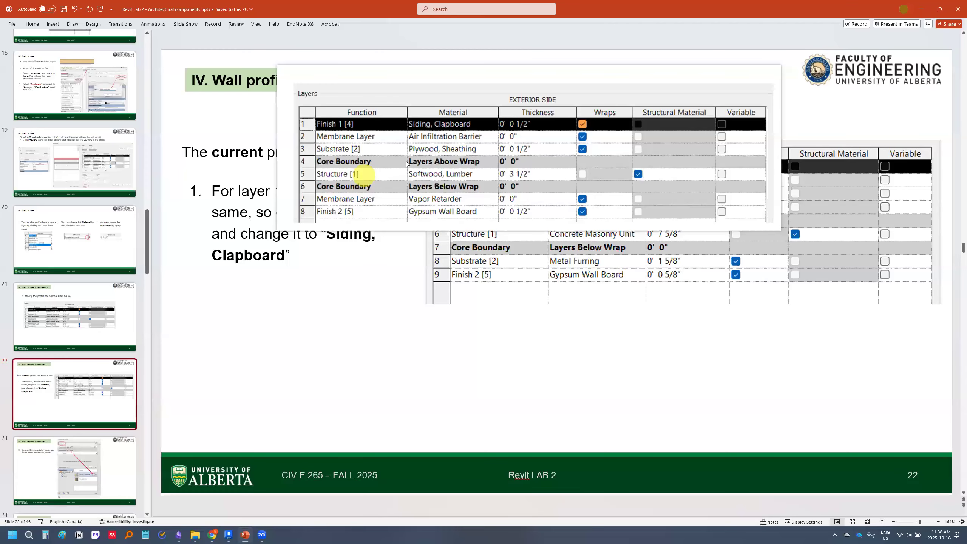
drag(364, 176, 254, 222)
scroll(79, 314, down, 4)
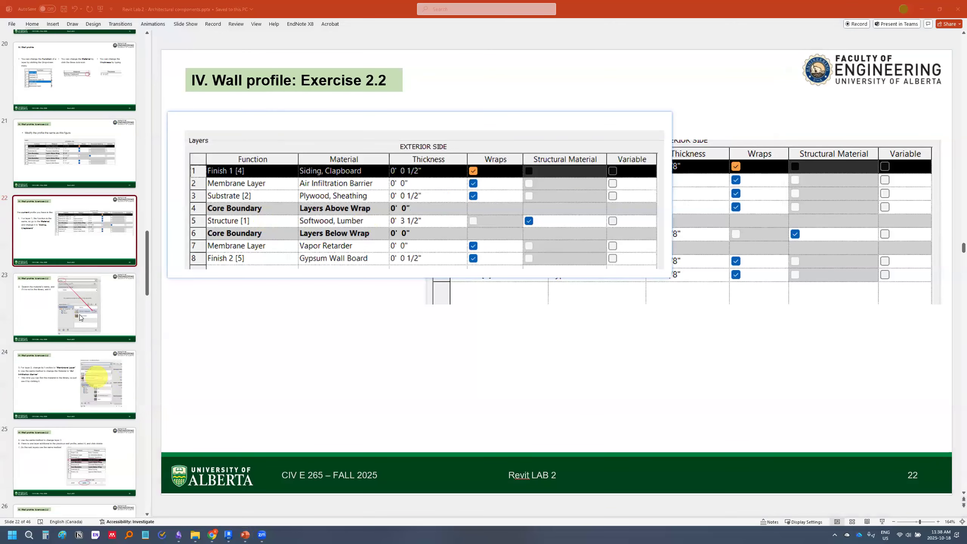
click(86, 313)
click(89, 358)
click(75, 460)
click(71, 155)
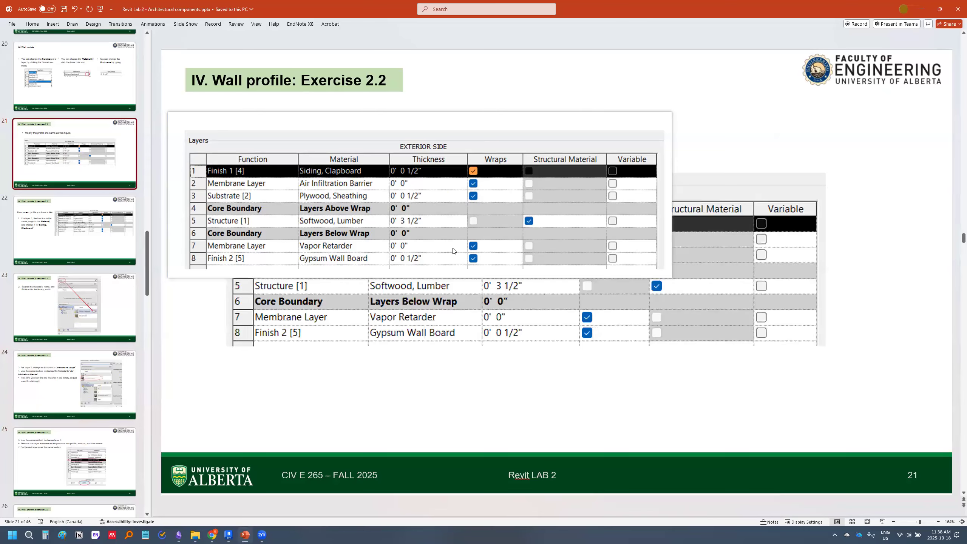
Reposition the pinned layer table and review the remaining Exercise 2.2 slides up to the final profile on slide 26
drag(350, 245, 356, 377)
click(444, 320)
drag(306, 350, 376, 142)
click(64, 307)
click(72, 380)
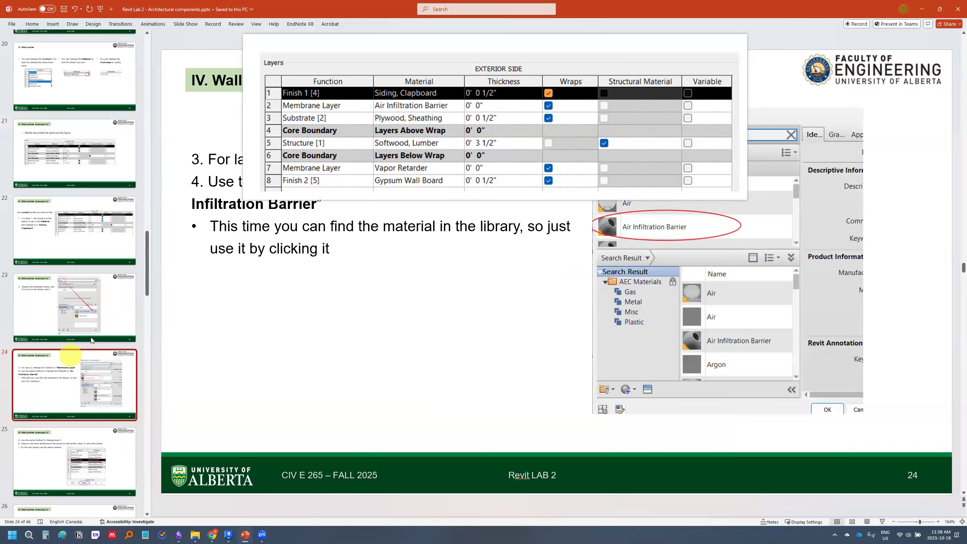
scroll(91, 381, down, 4)
click(98, 322)
click(101, 355)
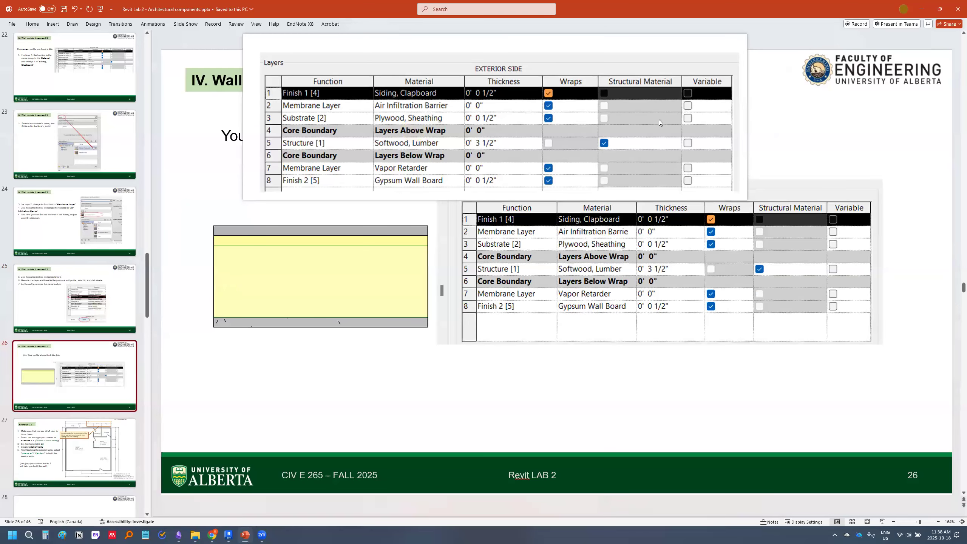
Minimize PowerPoint and arrange the pinned layer table beside the wall's type properties in Revit
drag(451, 69, 338, 181)
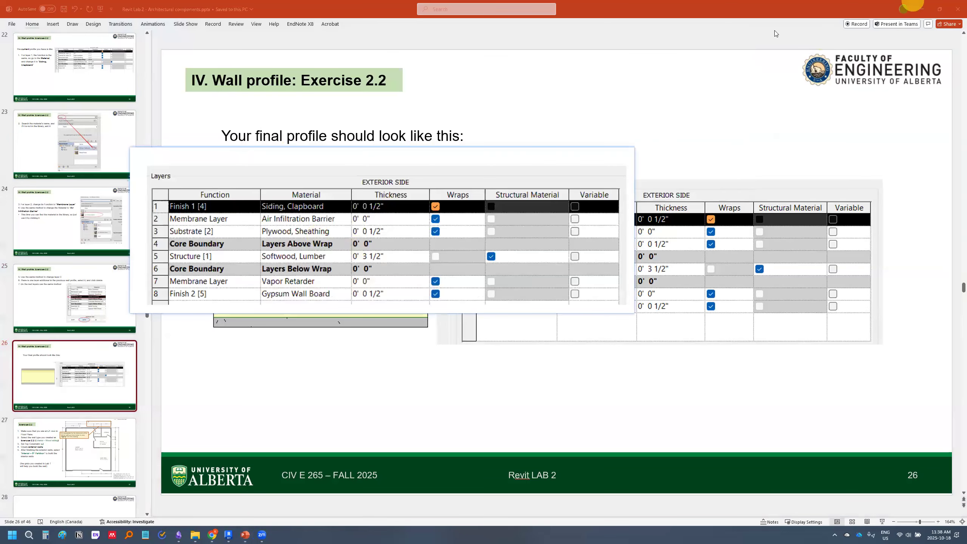
click(921, 8)
drag(245, 187, 558, 193)
drag(273, 123, 250, 121)
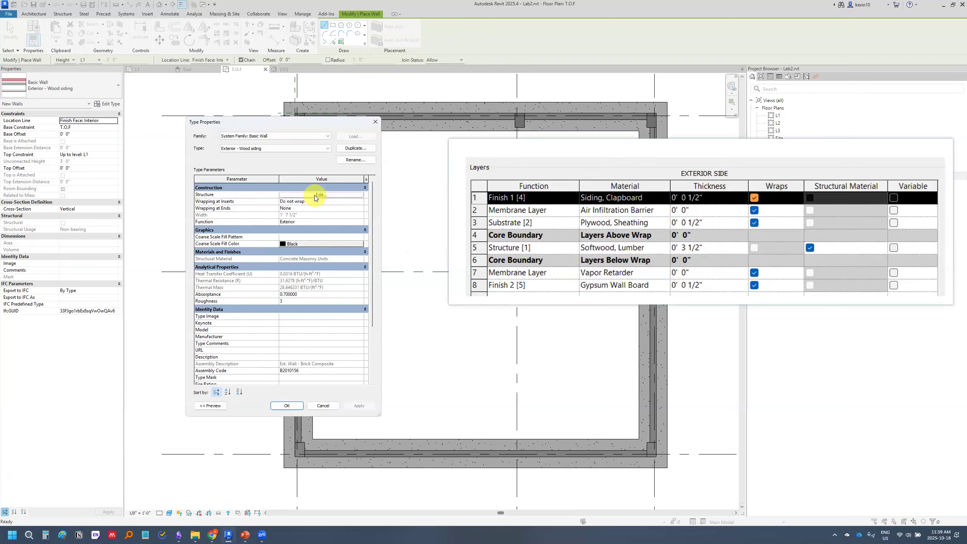
Open the Exterior - Wood siding structure for editing, show its profile preview, and fit the window beside the enlarged pinned layer table
click(314, 195)
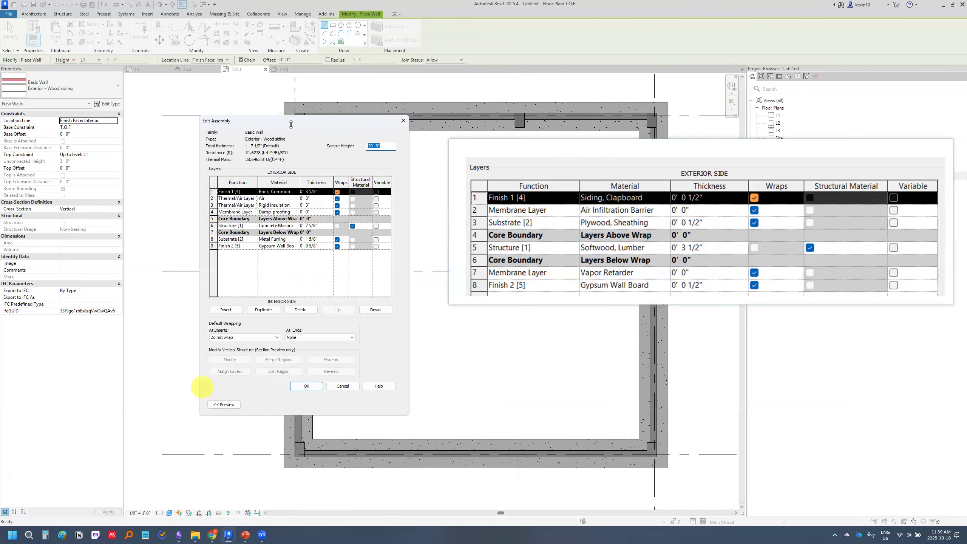
drag(284, 122, 338, 114)
click(276, 398)
click(274, 397)
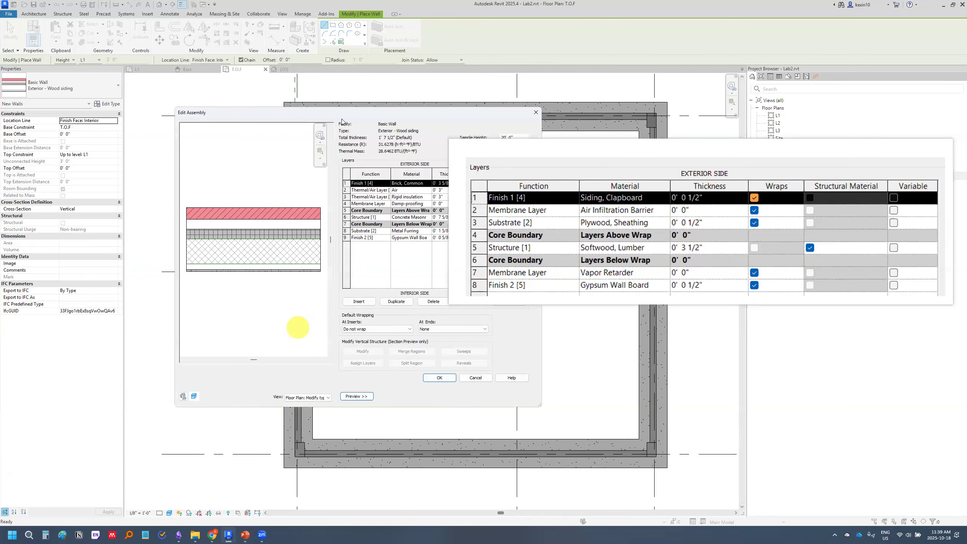
drag(340, 113, 275, 114)
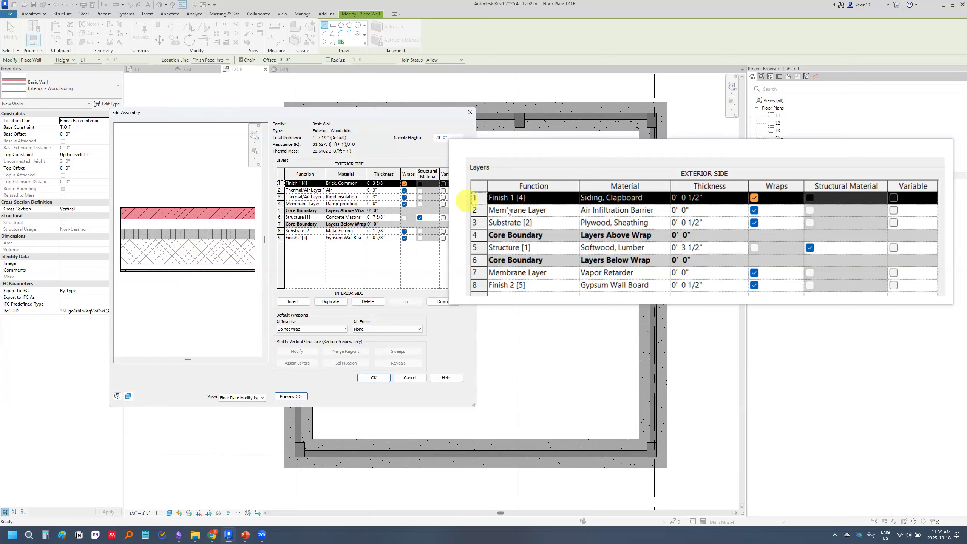
scroll(575, 196, down, 4)
scroll(574, 196, up, 4)
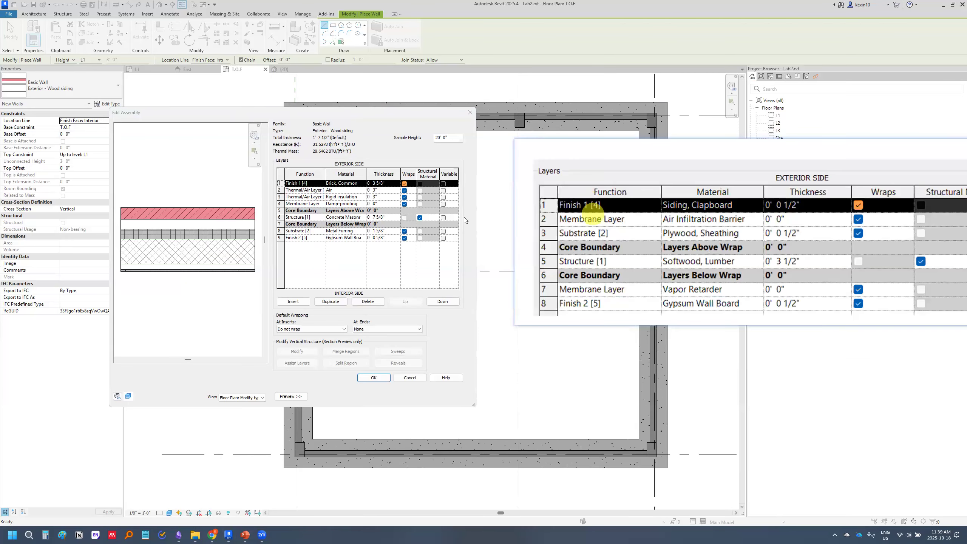
Reposition and widen the assembly editor beside the reference layer table, and open the material choices for the exterior Finish 1 [4] layer
drag(353, 114, 276, 118)
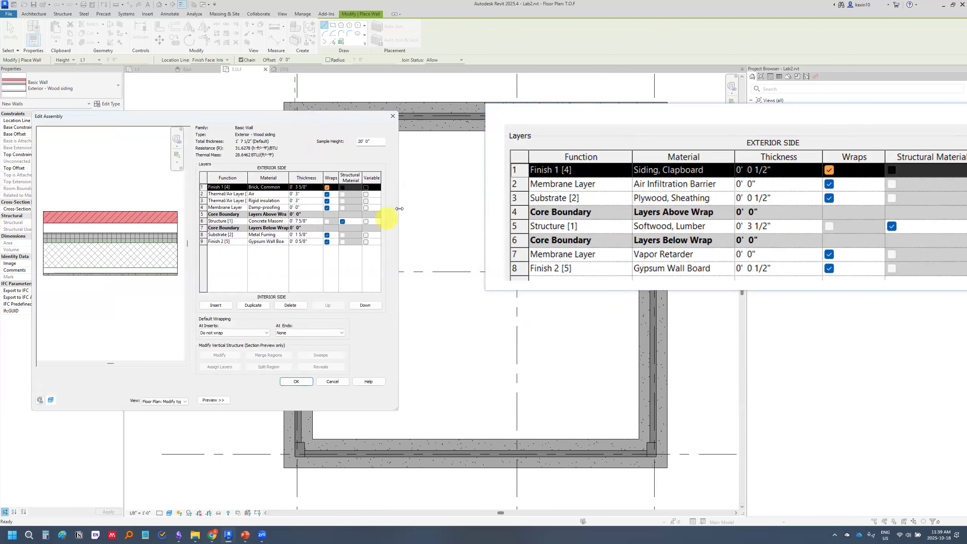
drag(398, 209, 470, 210)
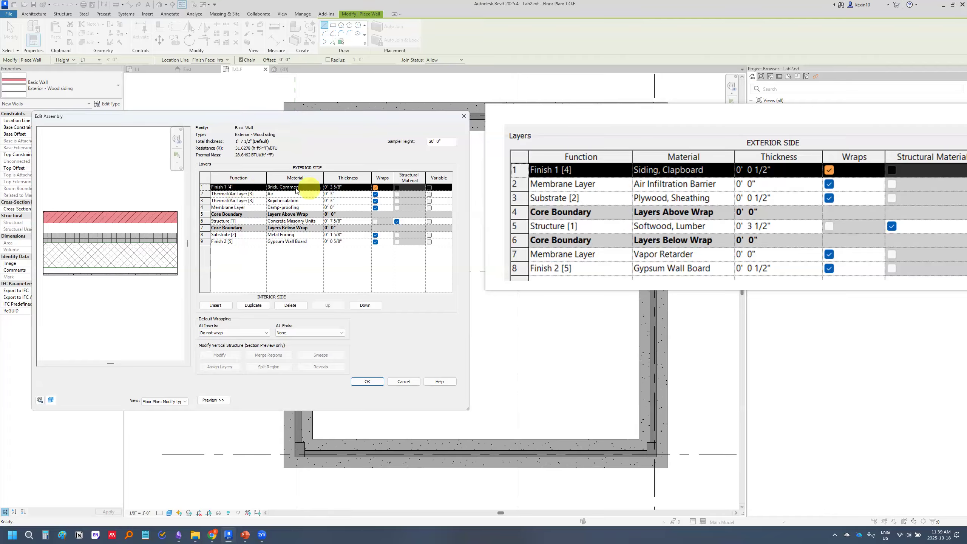
click(283, 186)
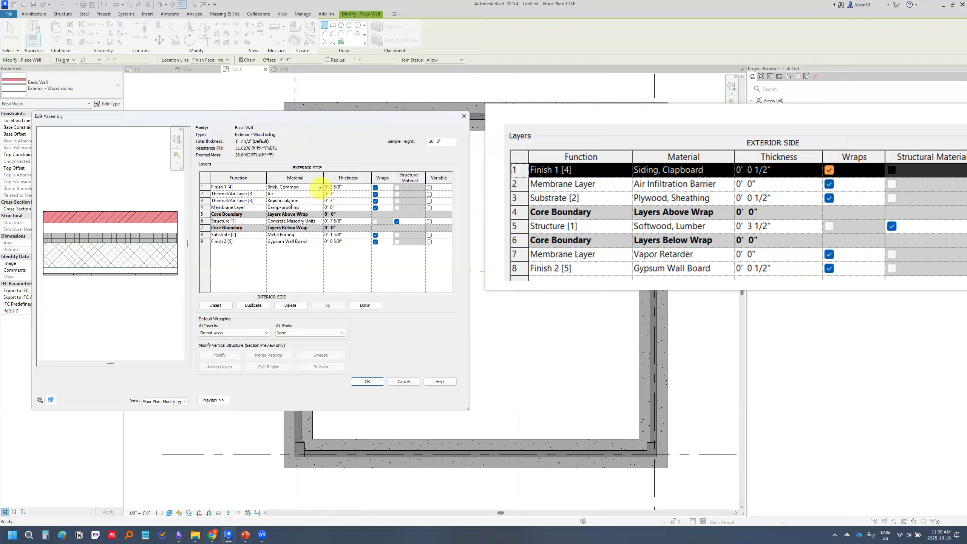
click(322, 187)
click(321, 188)
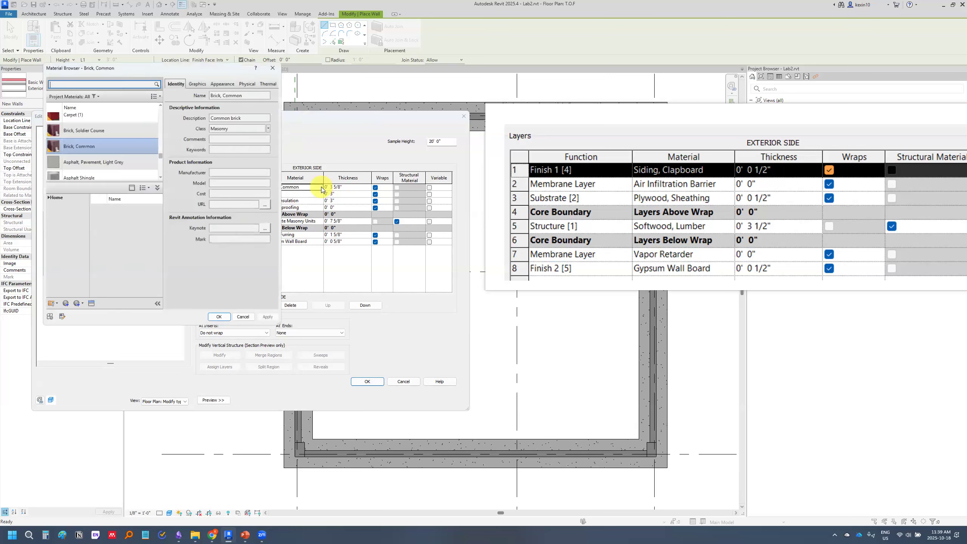
Browse the project materials with an enlarged list, hiding and restoring the material libraries section
drag(150, 69, 326, 122)
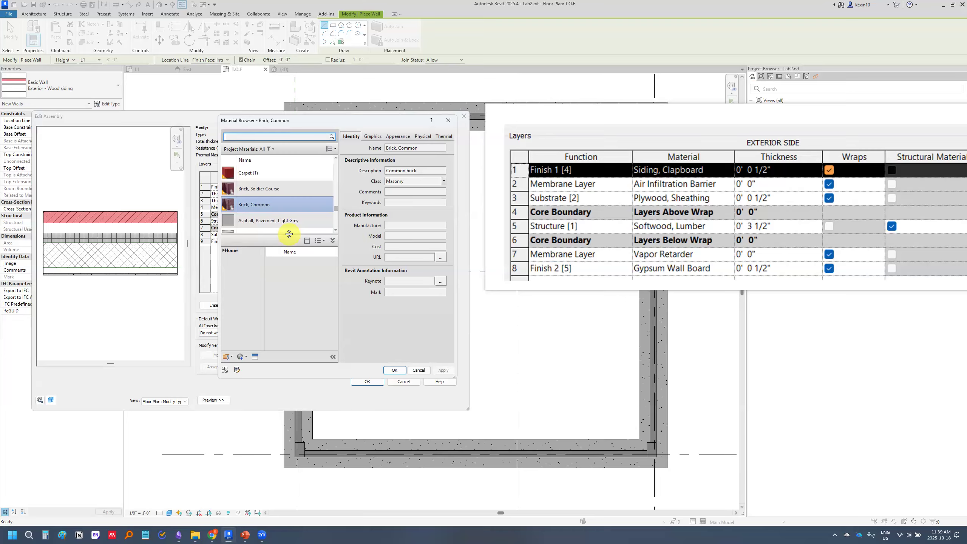
drag(289, 234, 289, 288)
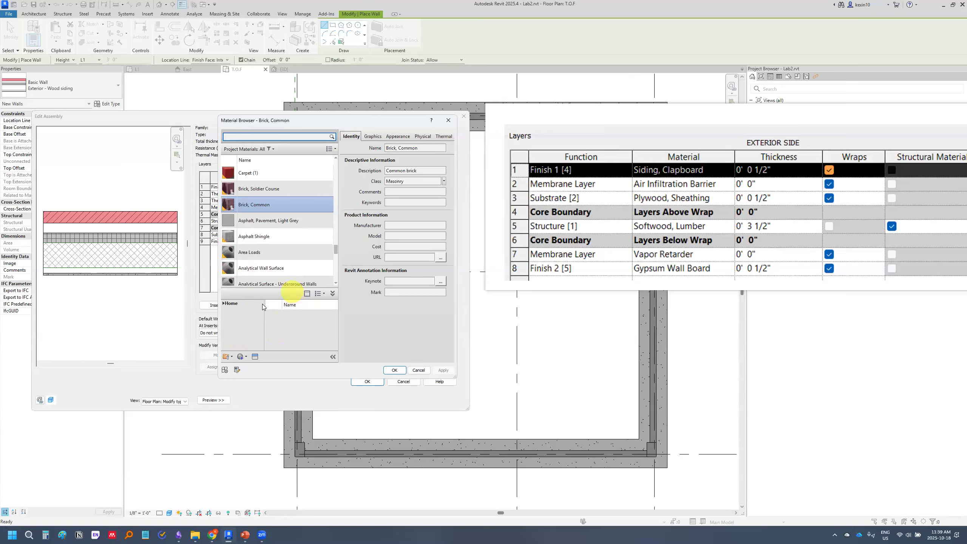
drag(288, 288, 280, 342)
scroll(308, 266, up, 10)
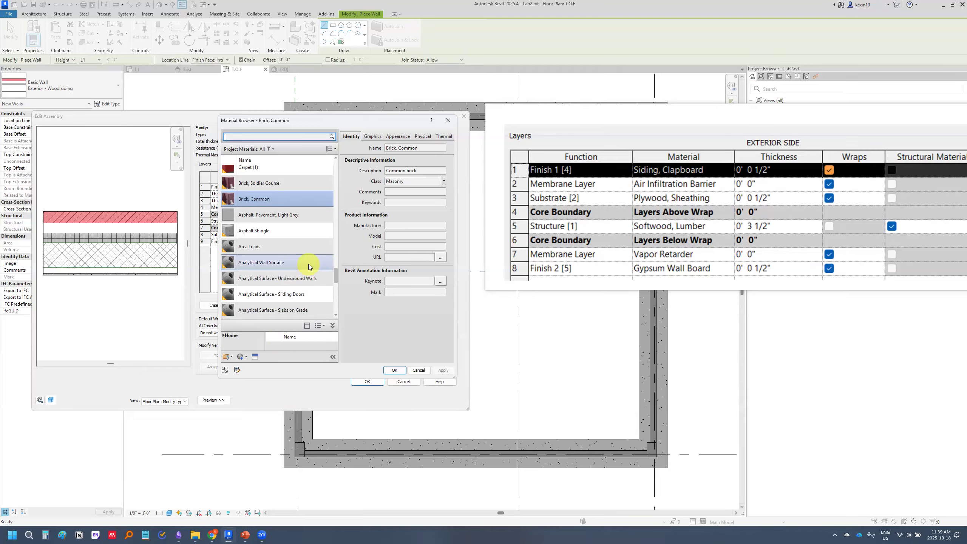
scroll(306, 278, up, 2)
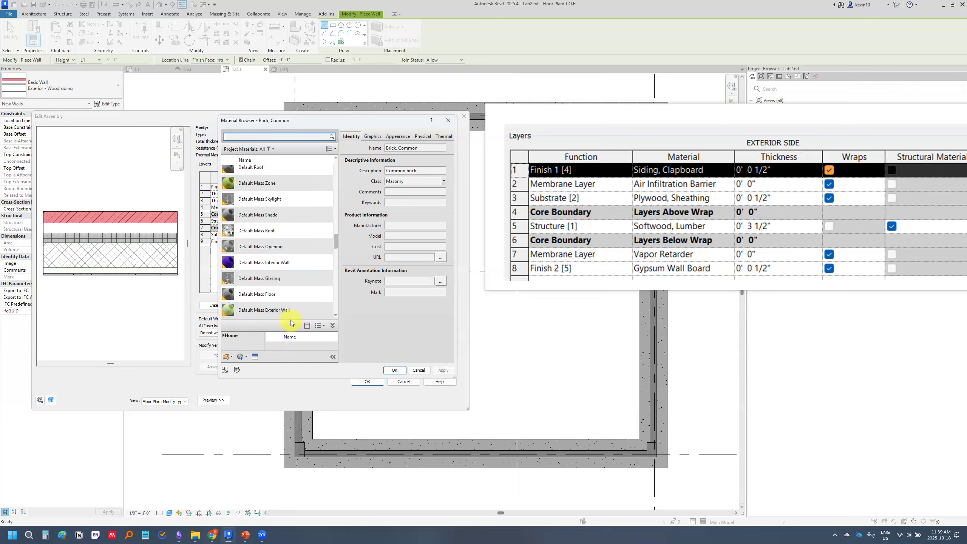
drag(283, 291, 279, 272)
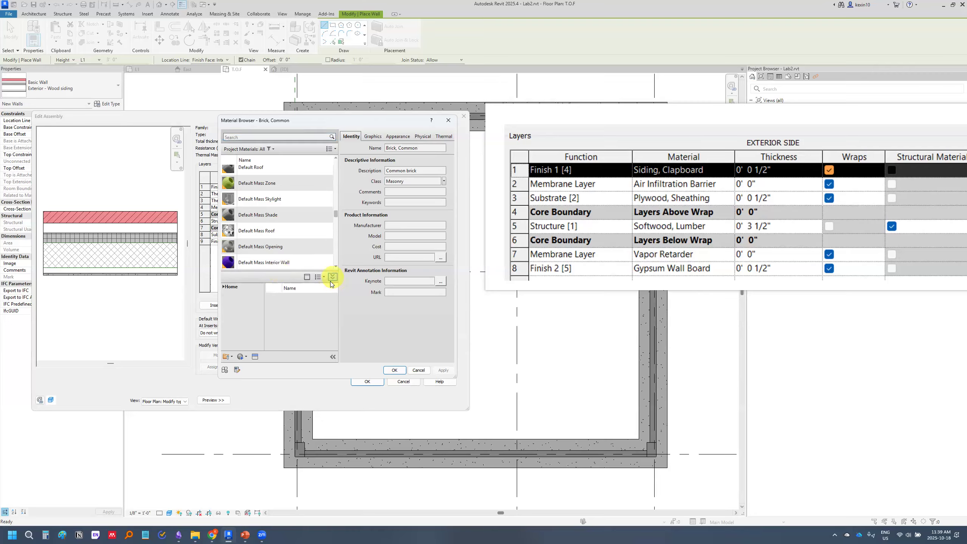
click(333, 276)
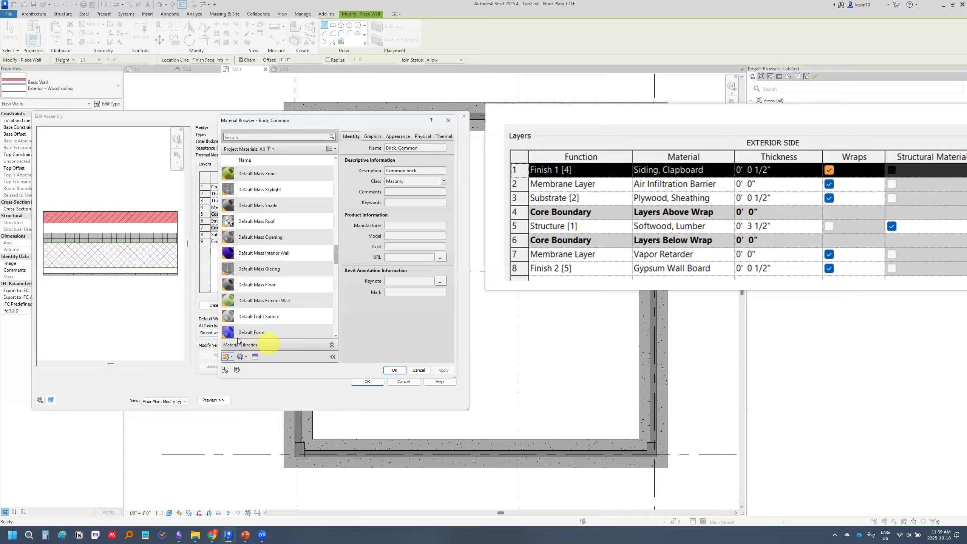
click(332, 346)
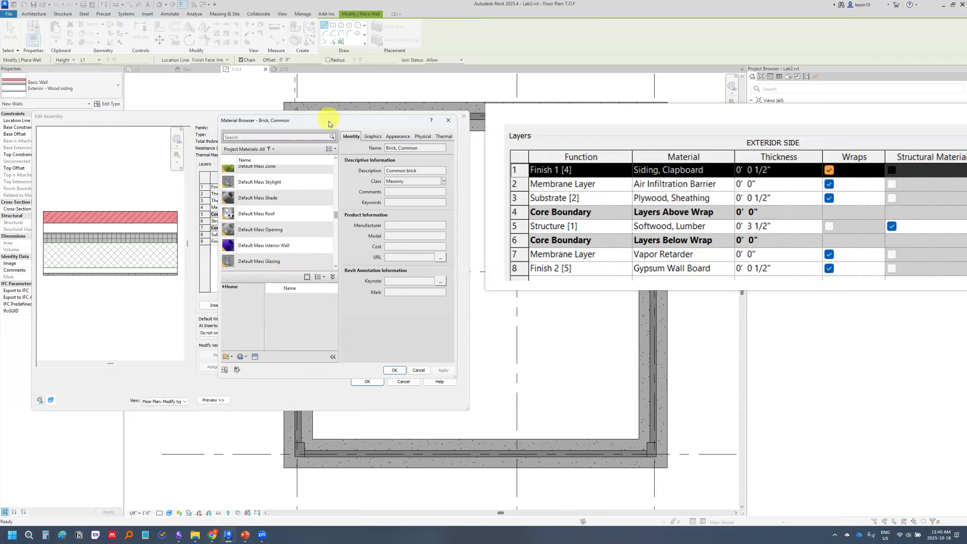
Search the materials for "siding", add Siding, Clapboard from the library to the project, and assign it to the Finish 1 [4] layer
drag(327, 119, 350, 225)
click(312, 244)
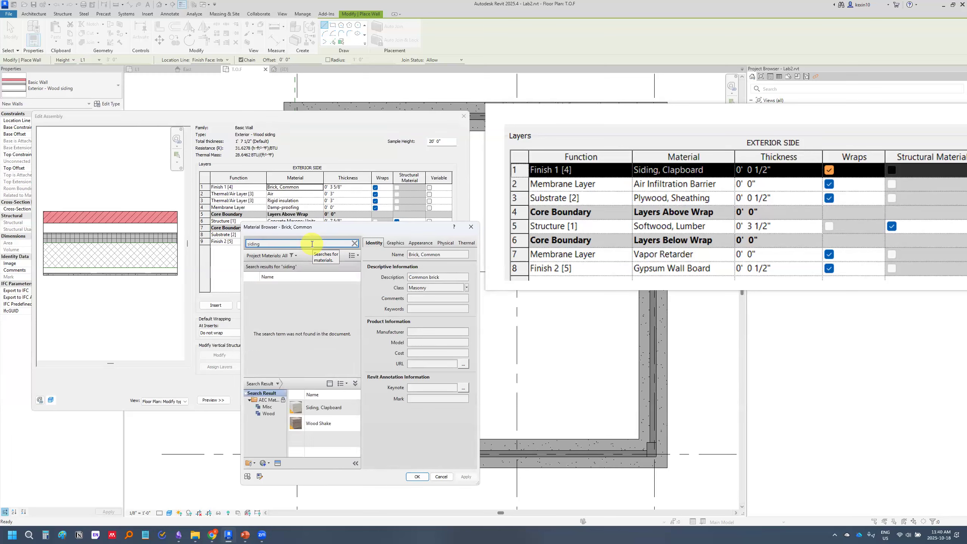
click(355, 384)
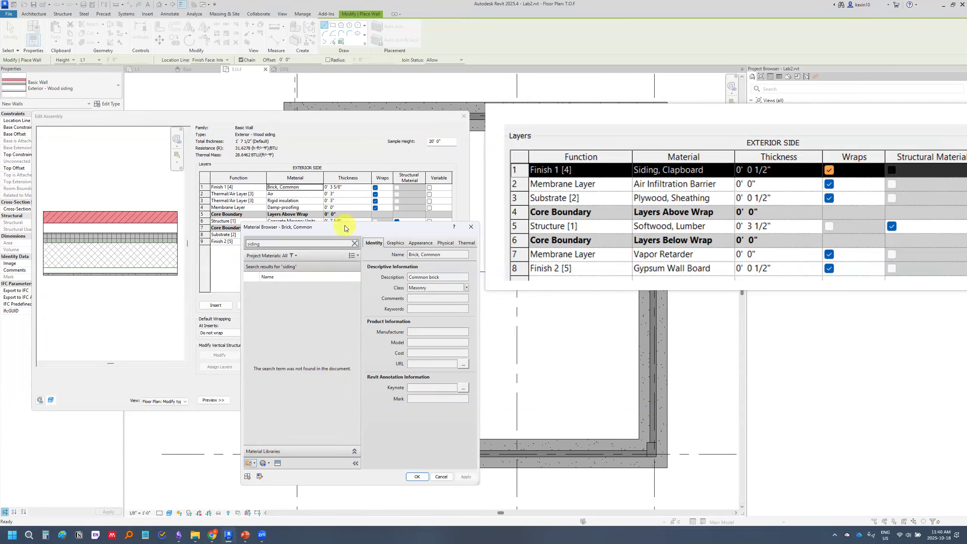
drag(345, 225, 378, 172)
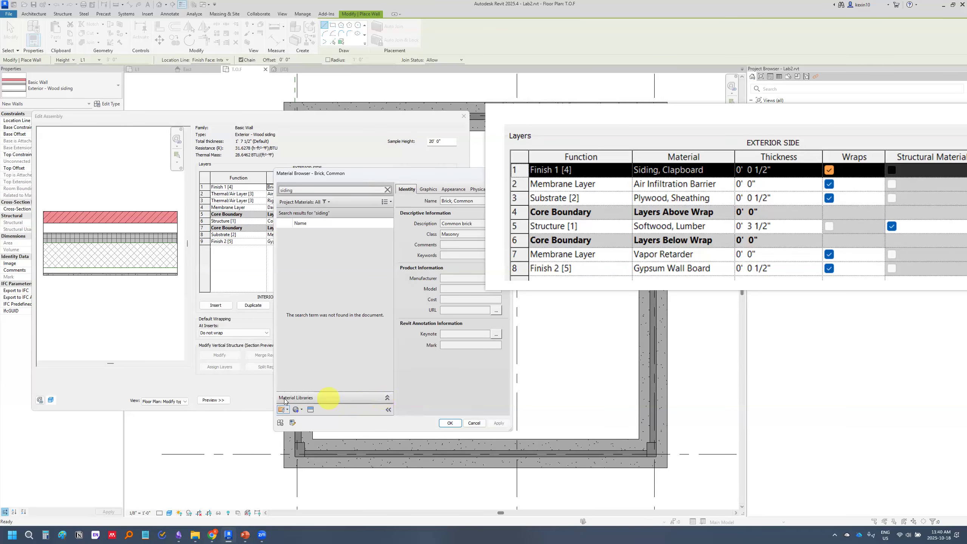
click(387, 398)
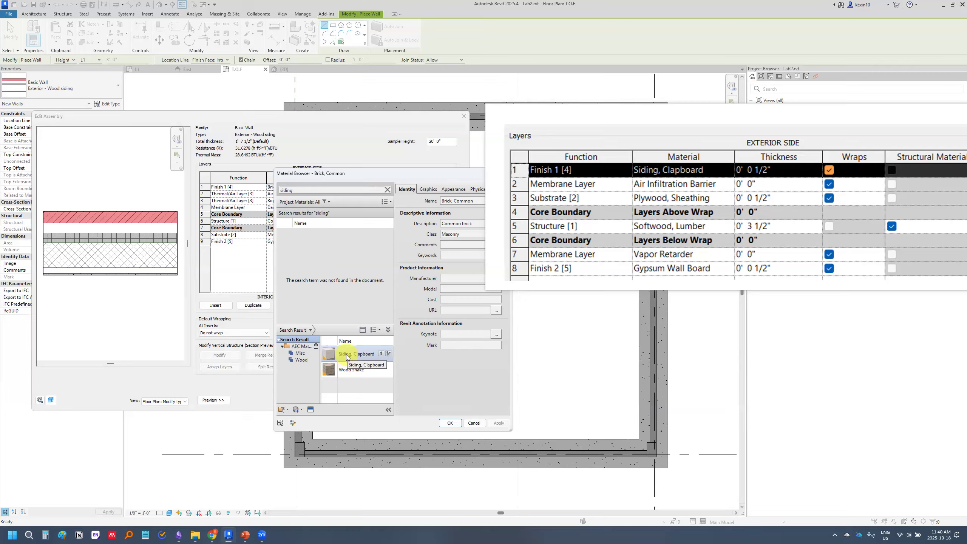
click(381, 354)
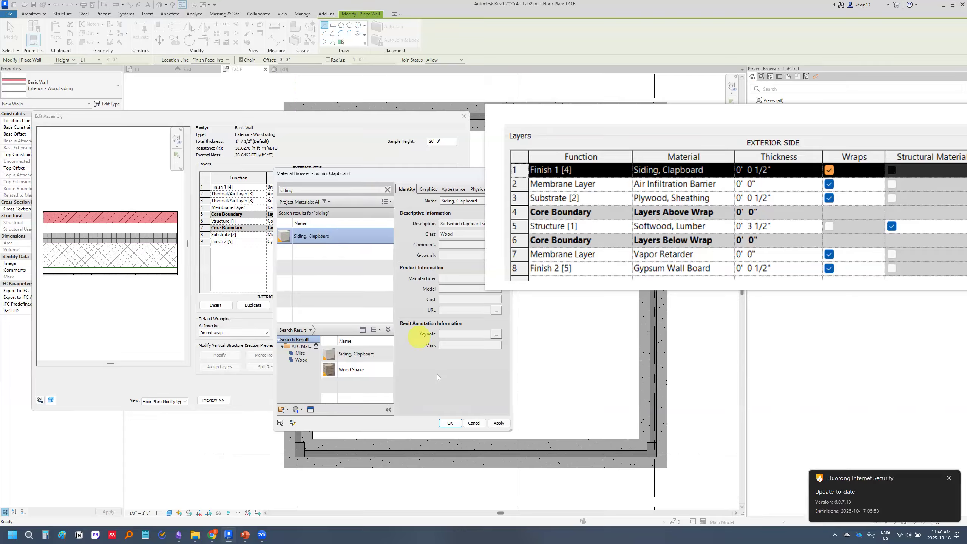
click(949, 478)
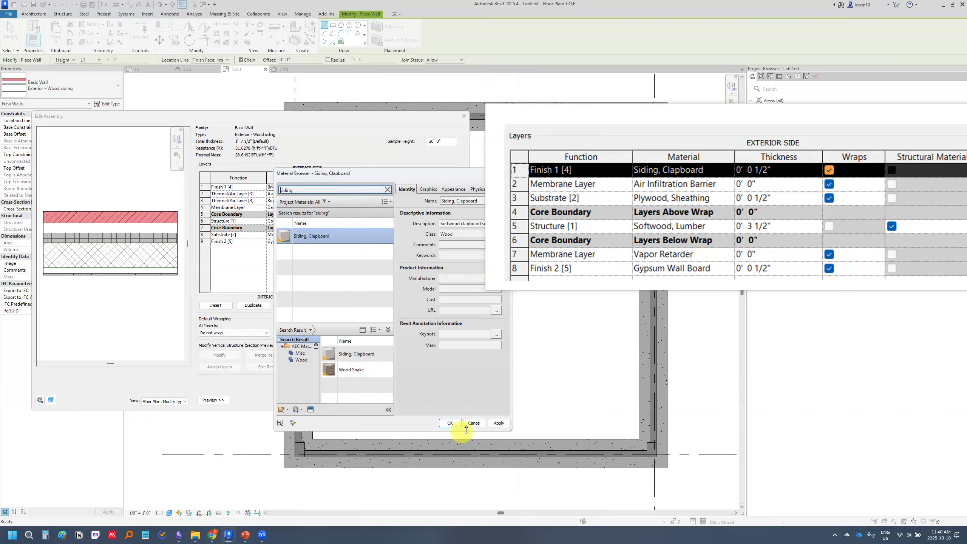
click(449, 423)
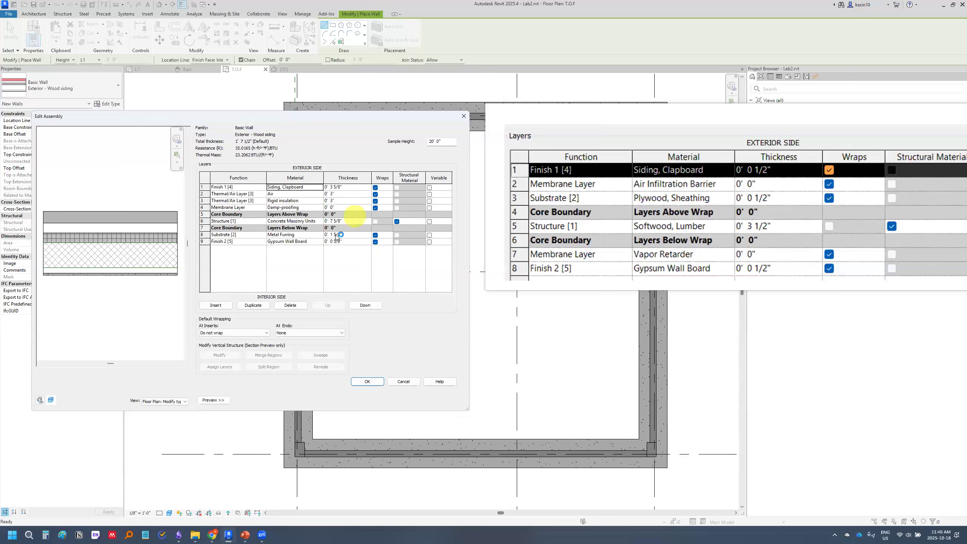
Set the thickness of the Siding, Clapboard finish layer to 0' 0 1/2"
click(334, 187)
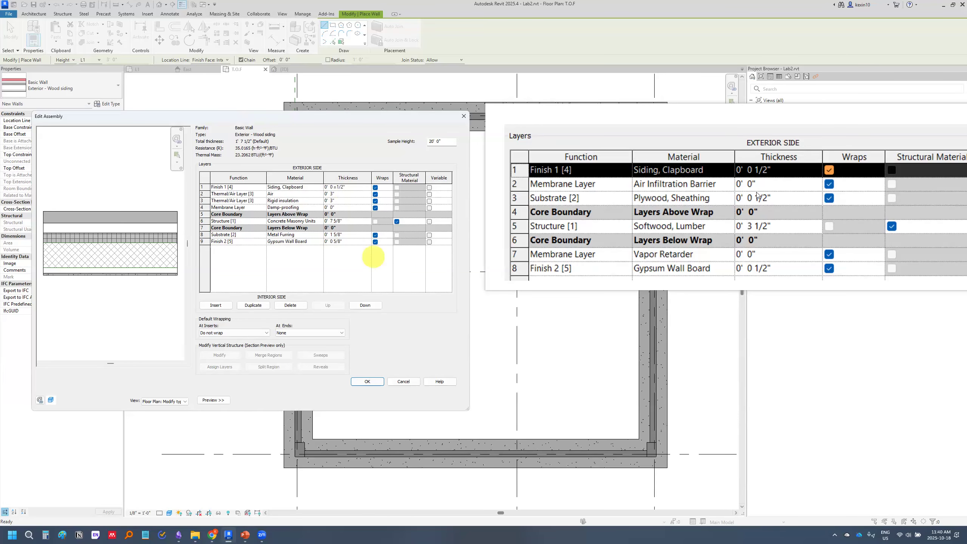
click(239, 193)
drag(432, 232, 282, 239)
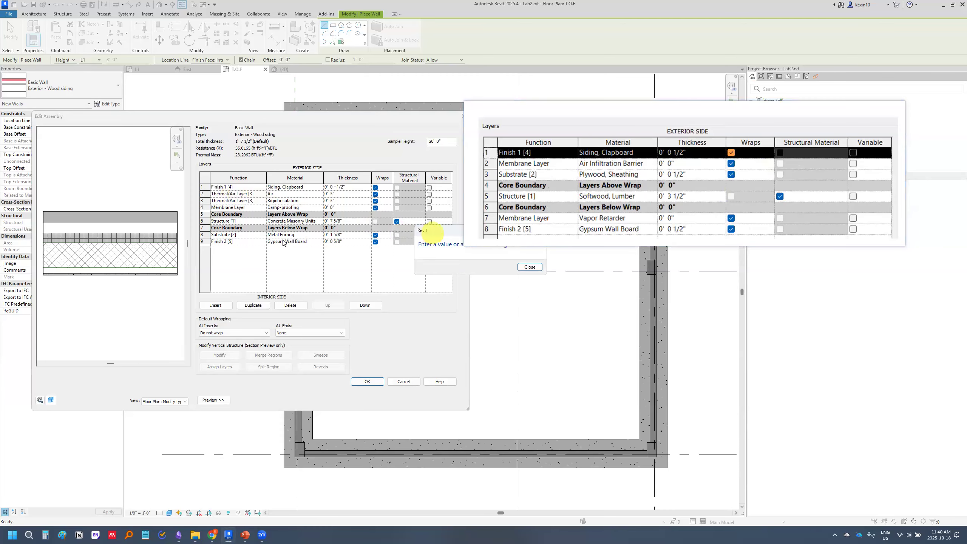
click(379, 274)
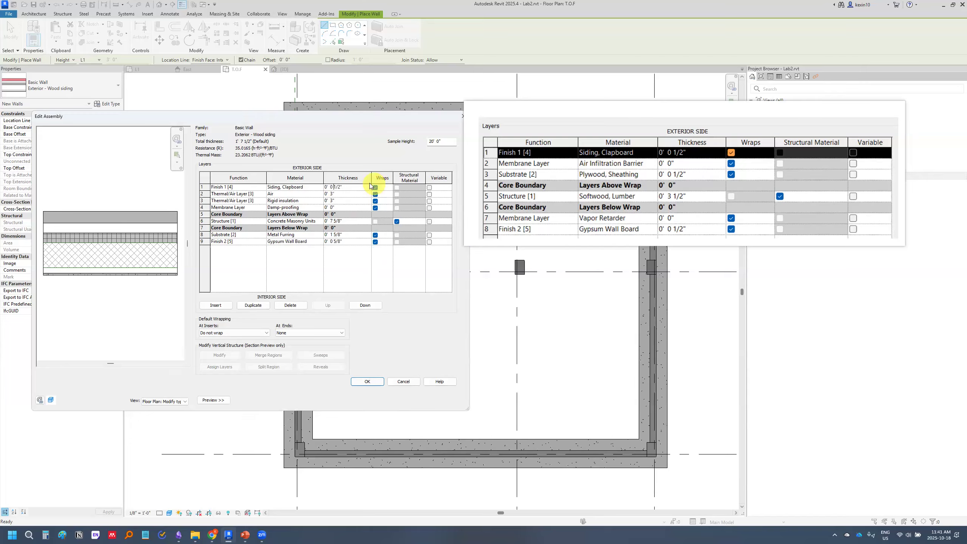
Redefine layer 2 as a Membrane Layer of Air Infiltration Barrier with a thickness of 0' 0"
click(249, 194)
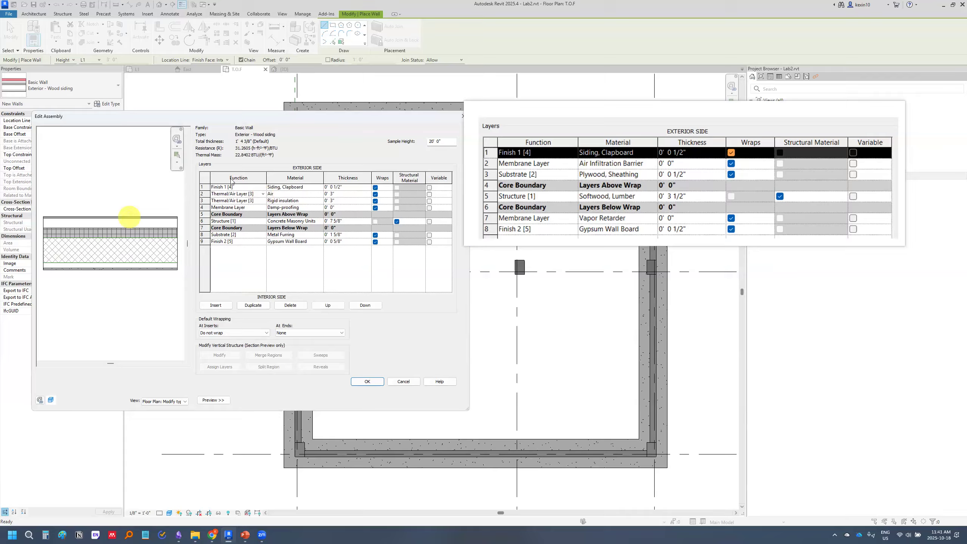
click(263, 193)
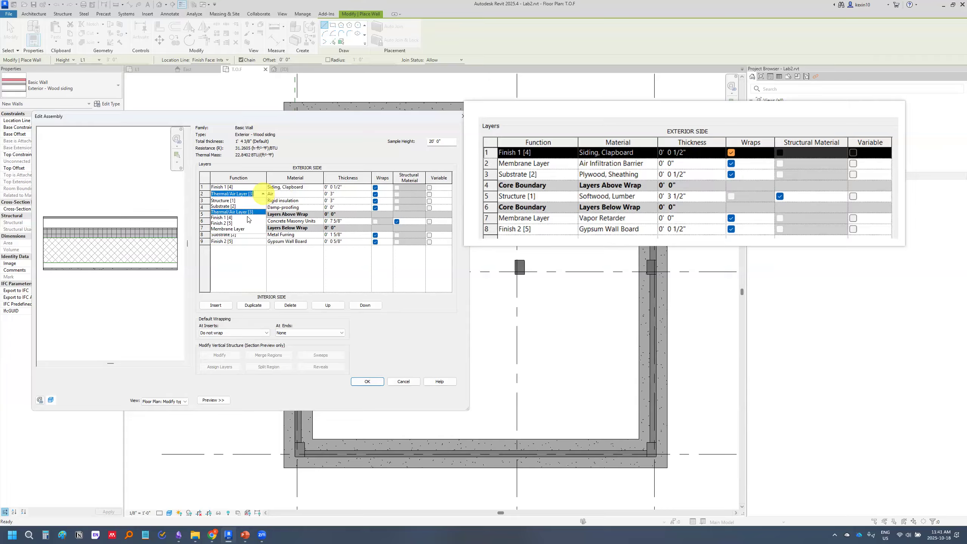
click(244, 229)
click(307, 194)
click(320, 194)
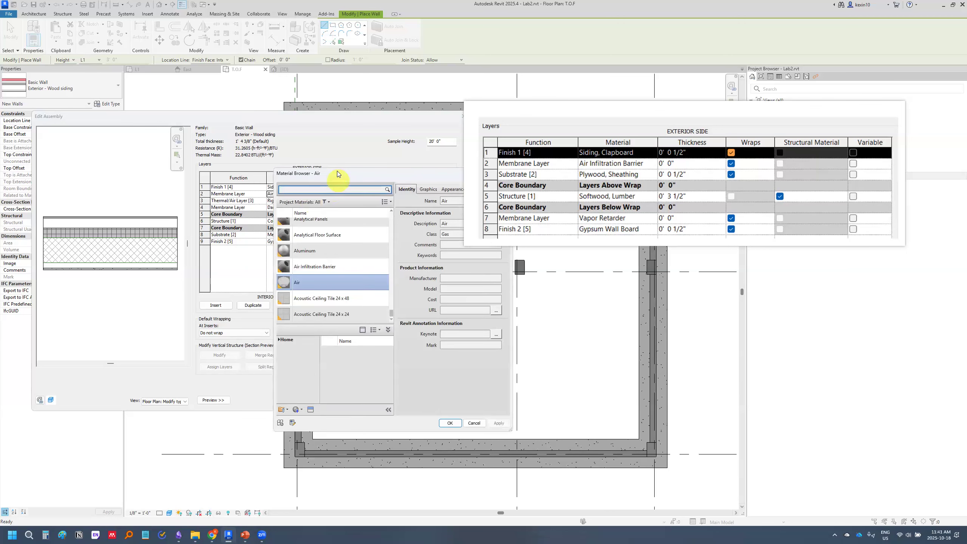
drag(337, 171, 271, 169)
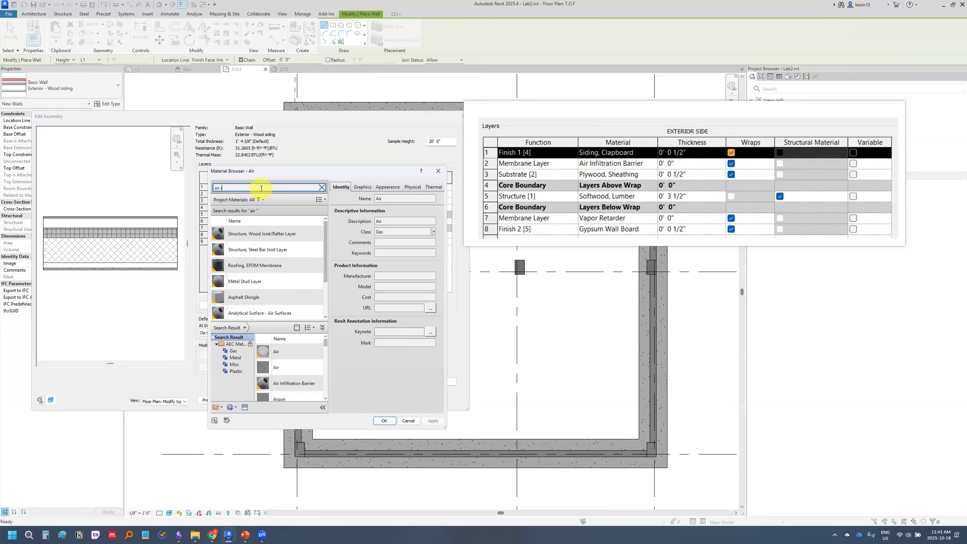
text(nf)
click(248, 233)
click(384, 421)
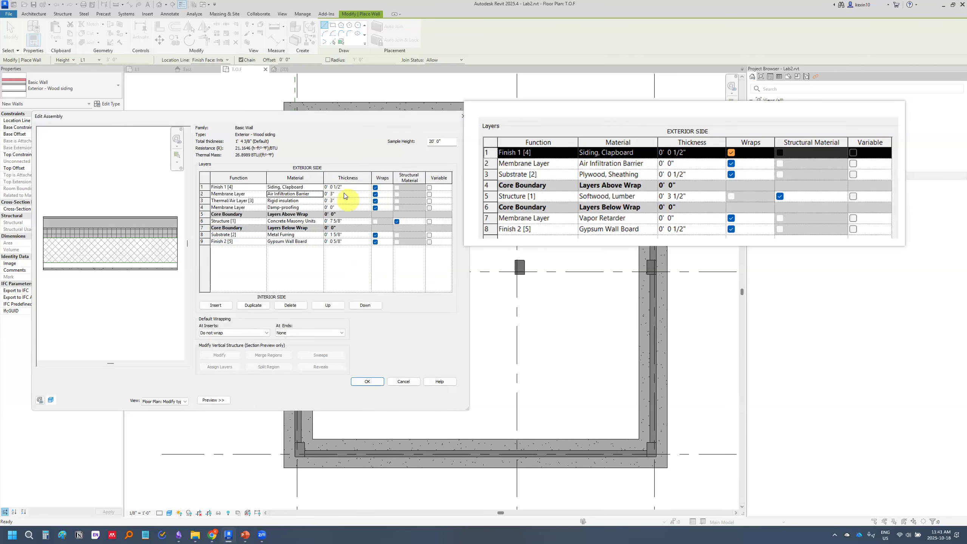
click(338, 194)
Redefine layer 3 as Substrate [2] made of Plywood, Sheathing with a thickness of 0' 0 1/2"
click(228, 201)
click(263, 200)
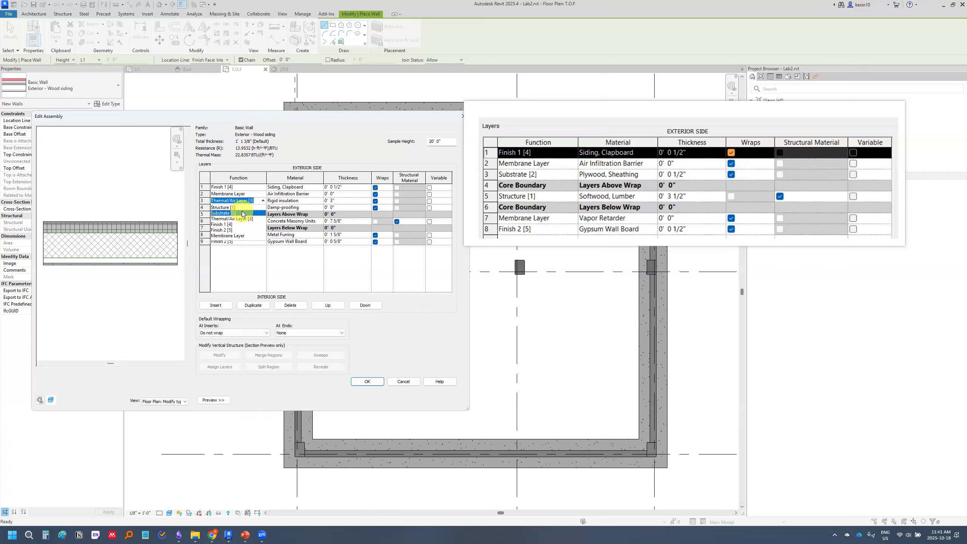
click(242, 212)
click(318, 198)
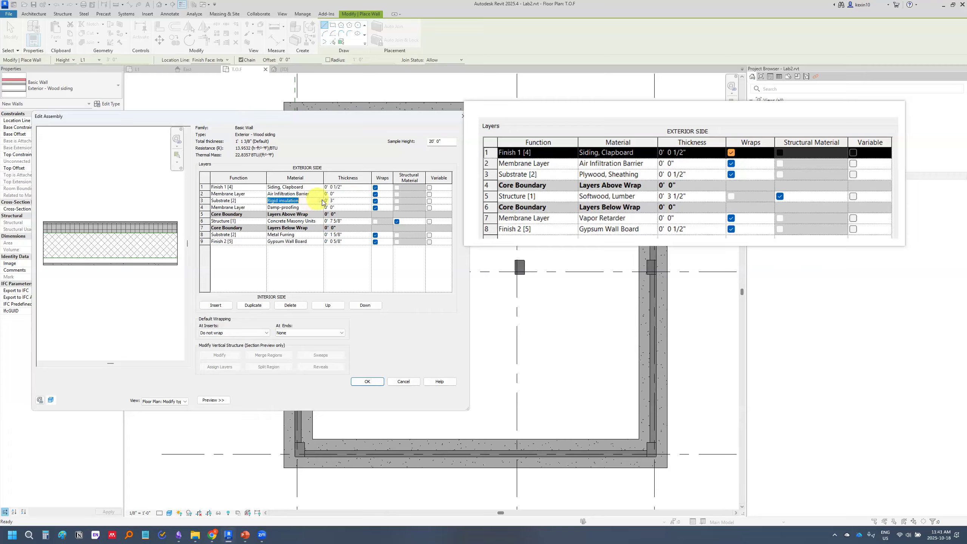
click(320, 201)
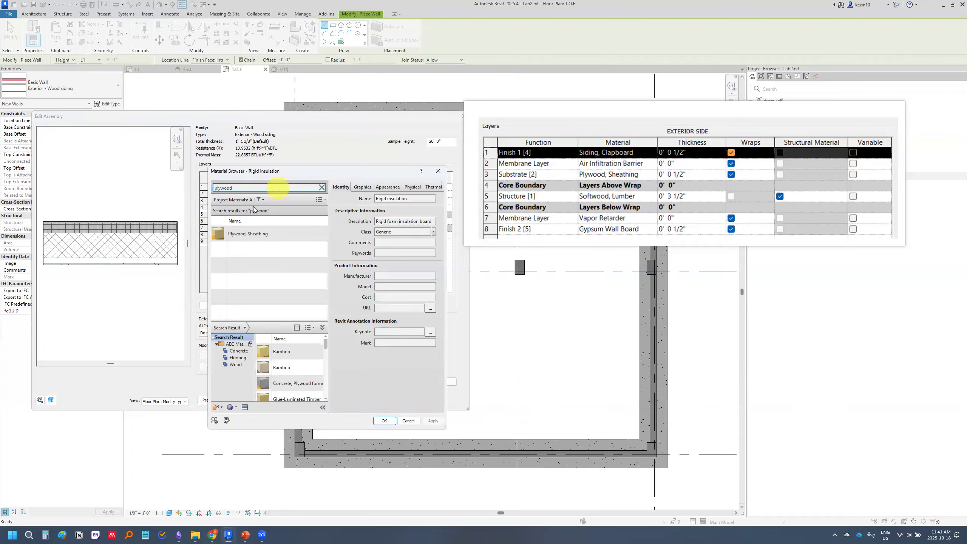
double_click(239, 232)
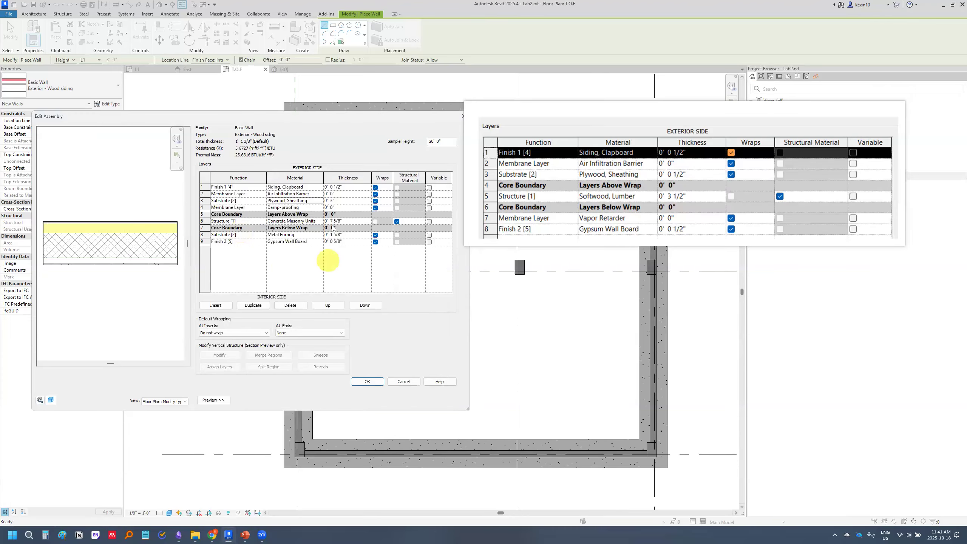
click(337, 200)
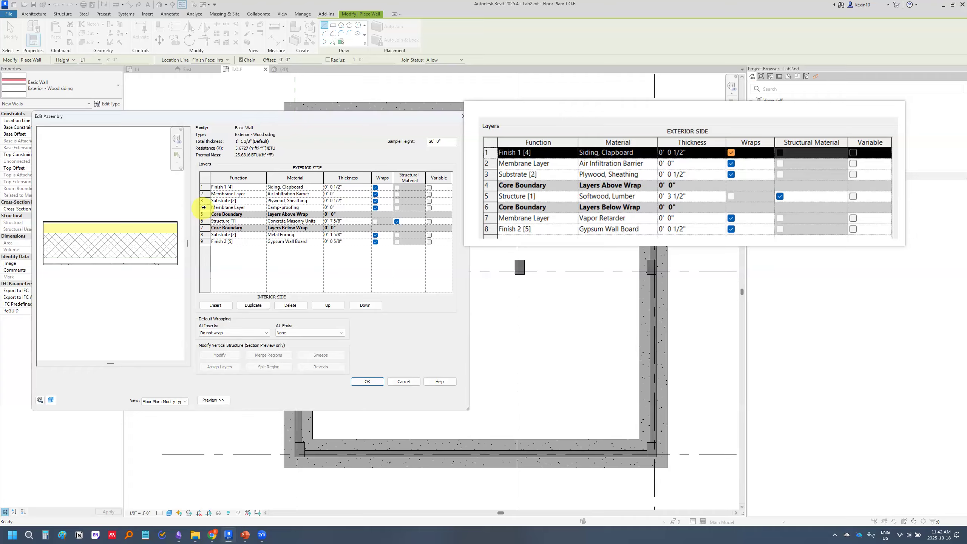
Delete the Damp-proofing membrane layer and assign Softwood, Lumber as the material of the Structure [1] layer
click(204, 208)
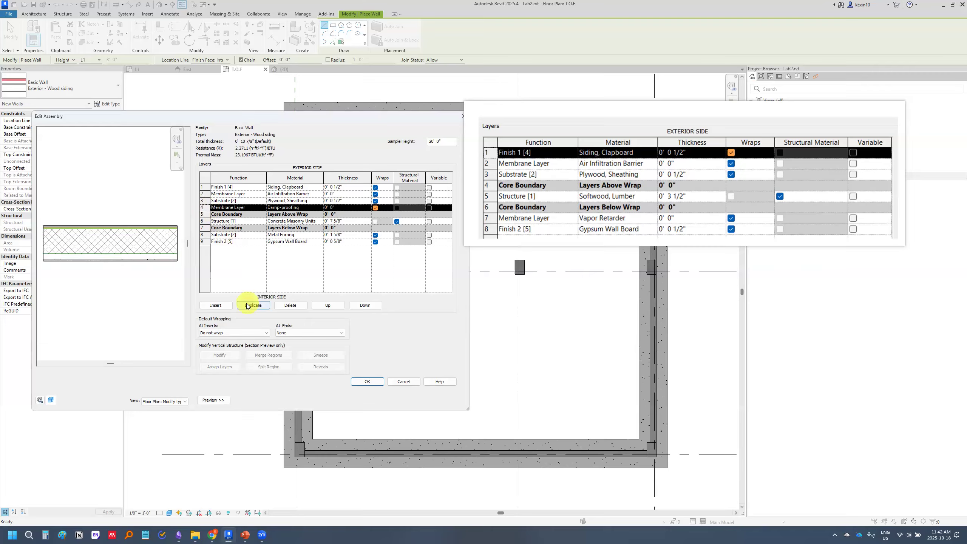
click(291, 306)
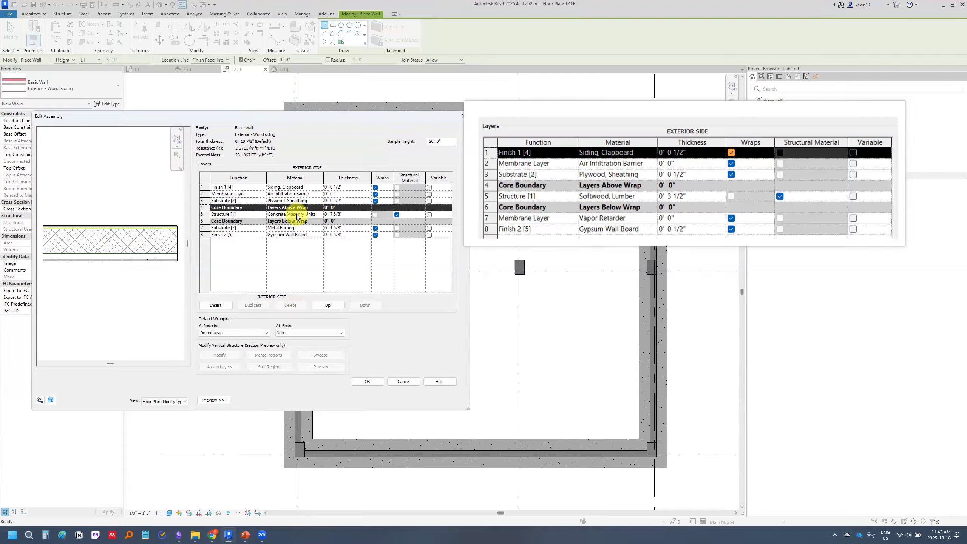
click(319, 214)
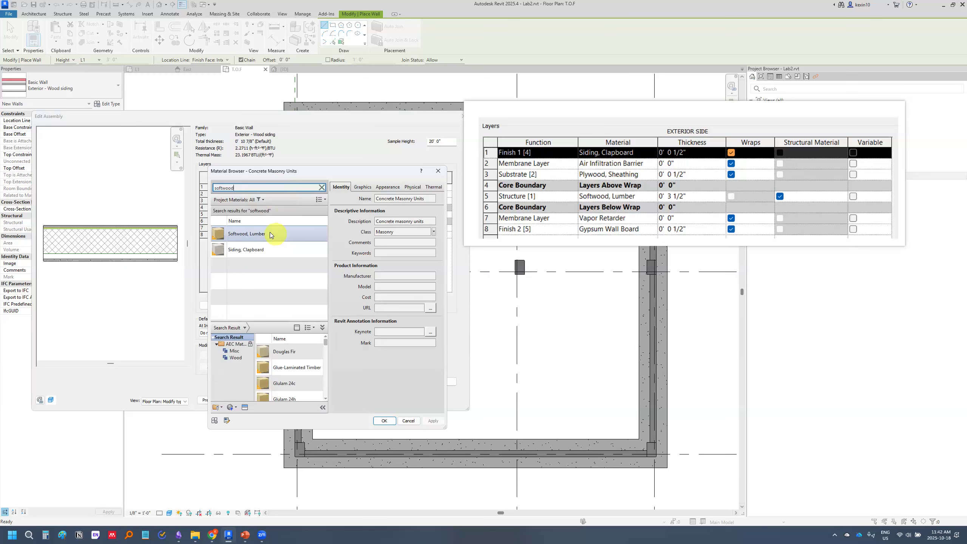
click(277, 234)
click(384, 421)
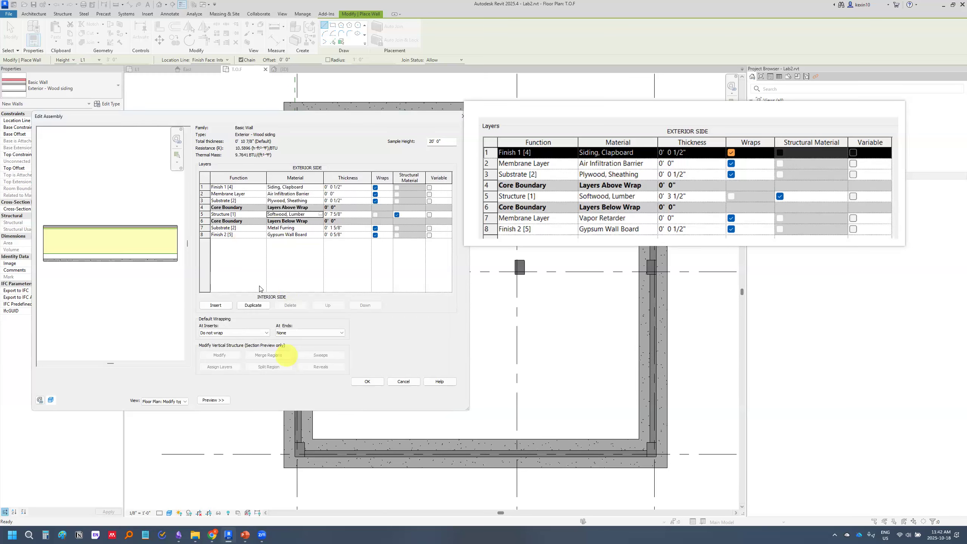
Set the thickness of the Structure [1] Softwood, Lumber layer to 0' 3 1/2"
click(332, 214)
key(BackSpace)
text(3 )
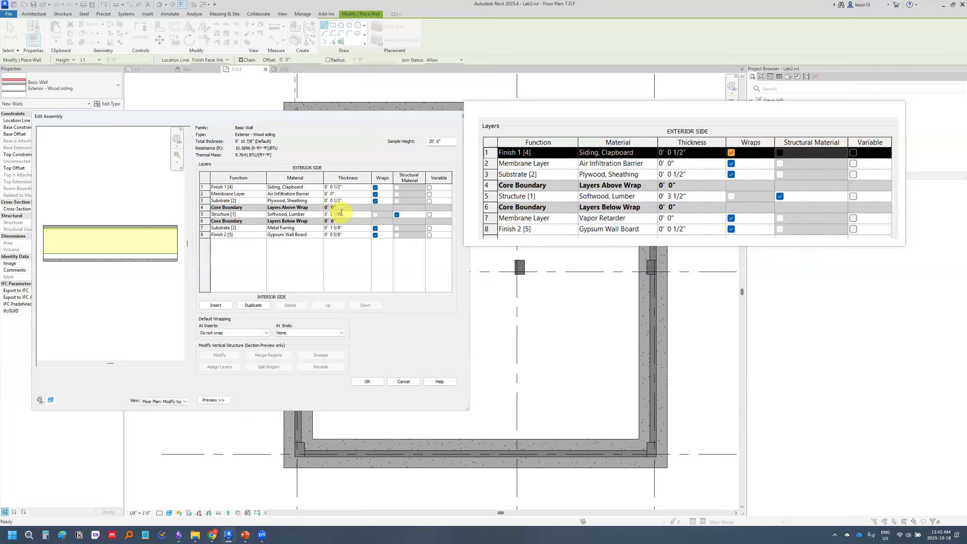
text(1/2)
click(303, 258)
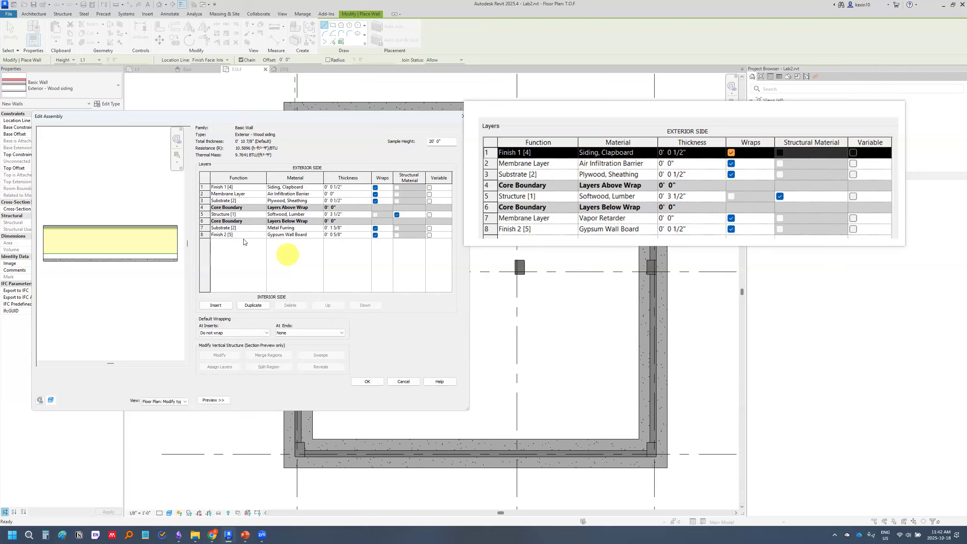
Redefine layer 7 as a Membrane Layer of Vapor Retarder with a thickness of 0' 0"
click(229, 228)
click(262, 228)
click(250, 263)
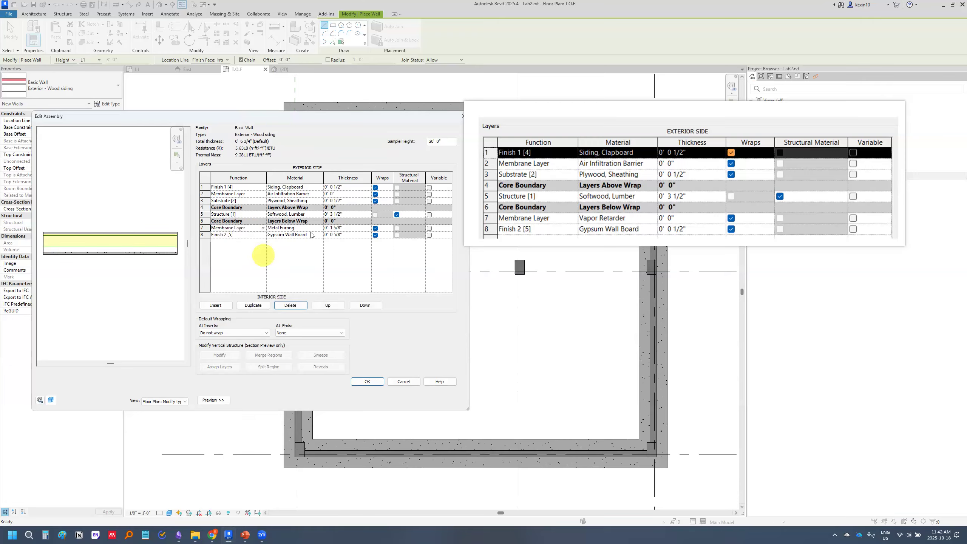
click(314, 228)
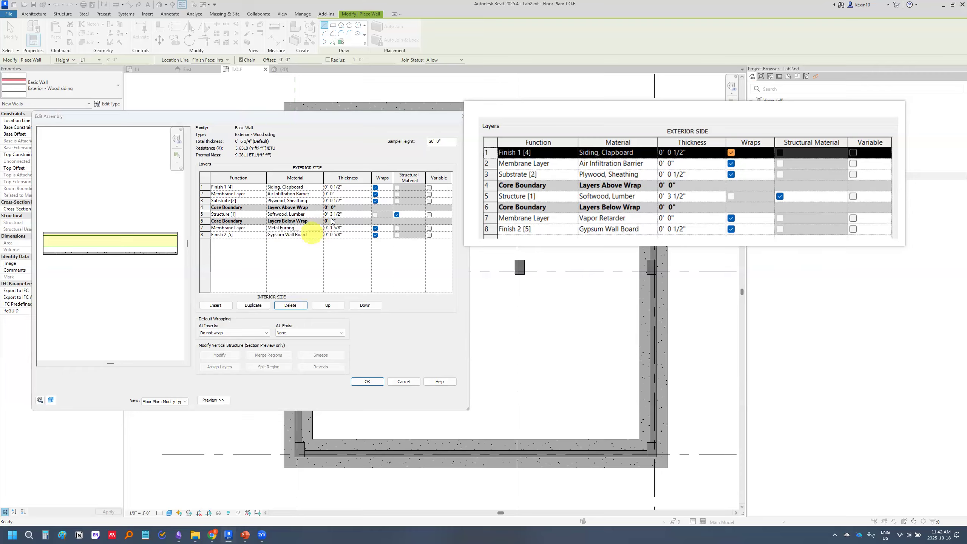
click(321, 227)
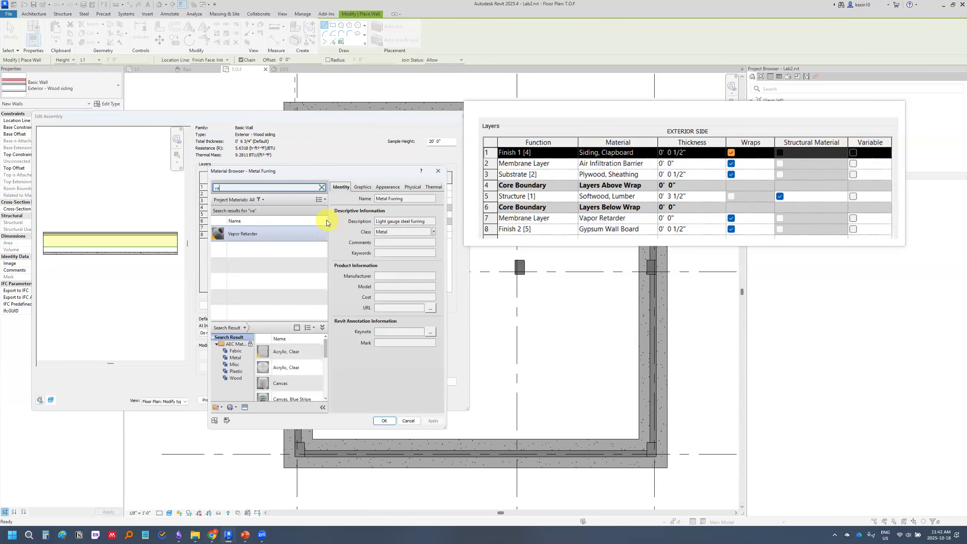
text(vapor)
double_click(253, 234)
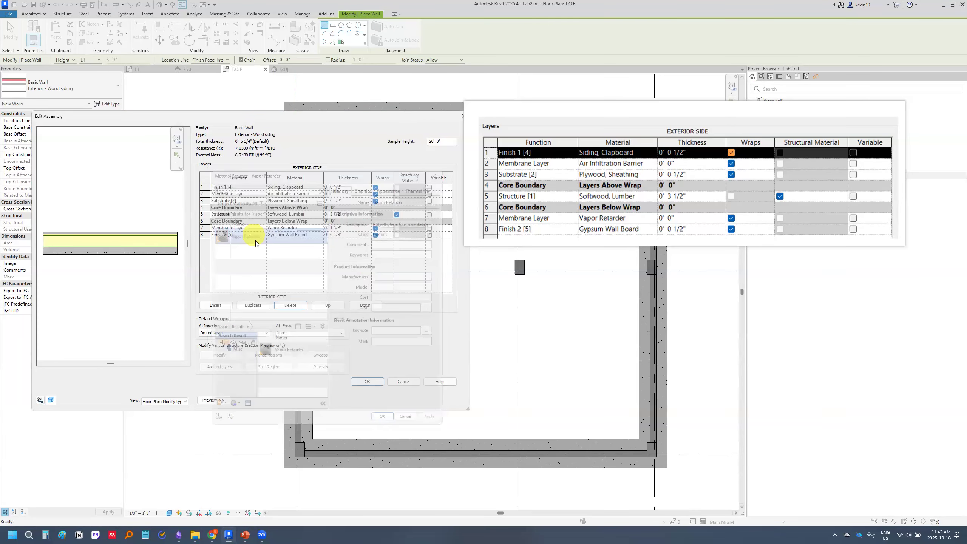
click(338, 228)
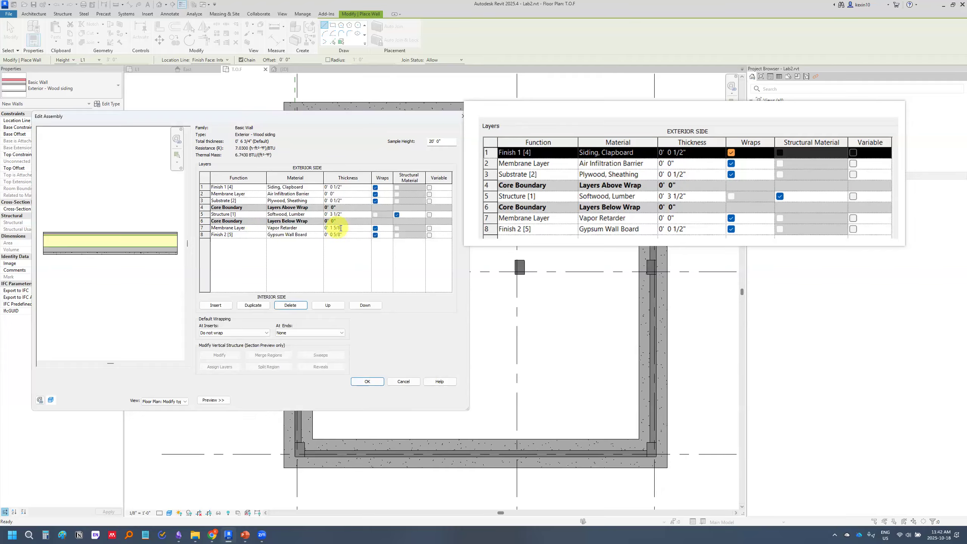
double_click(335, 228)
text(0' 0)
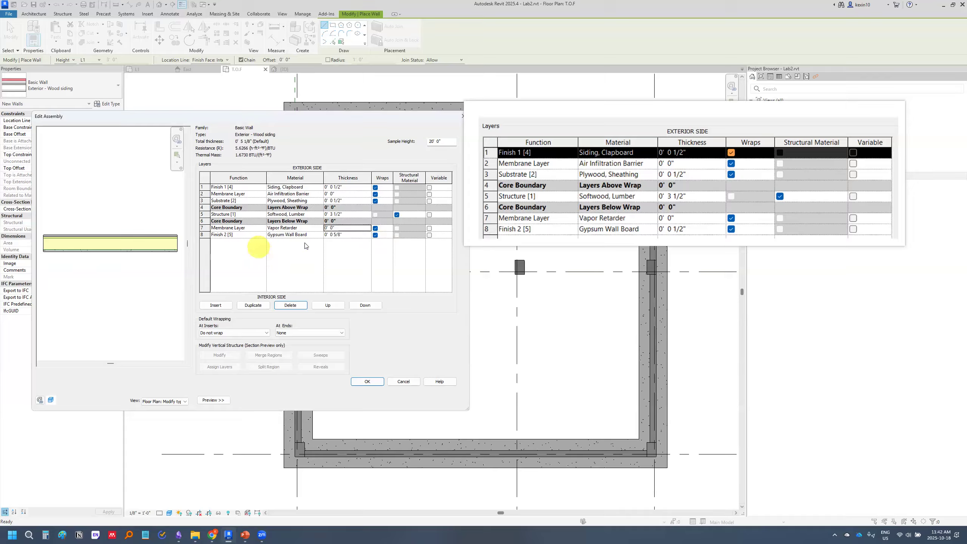
Set the thickness of the Gypsum Wall Board finish layer to 0' 0 1/2" and accept the edited wall assembly
click(338, 234)
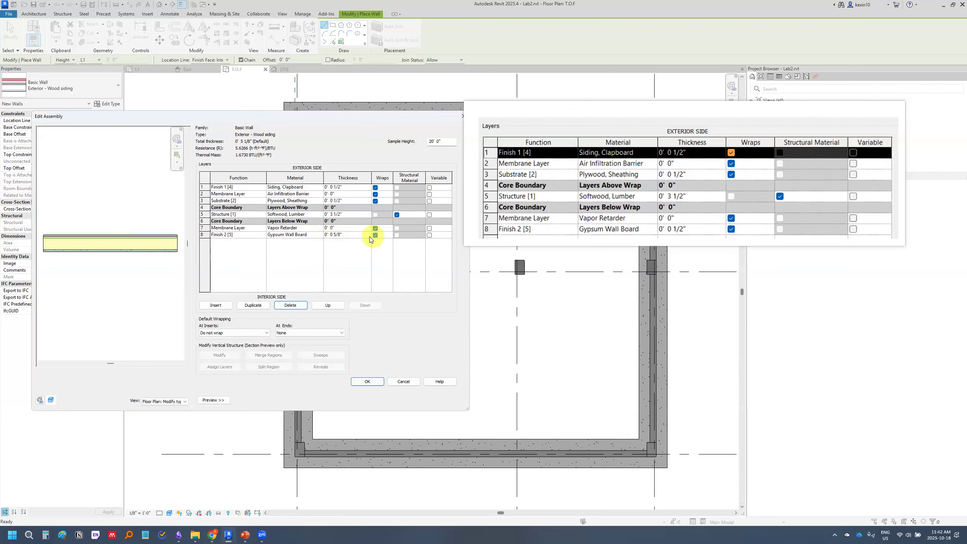
key(BackSpace)
key(BackSpace)
key(BackSpace)
click(355, 251)
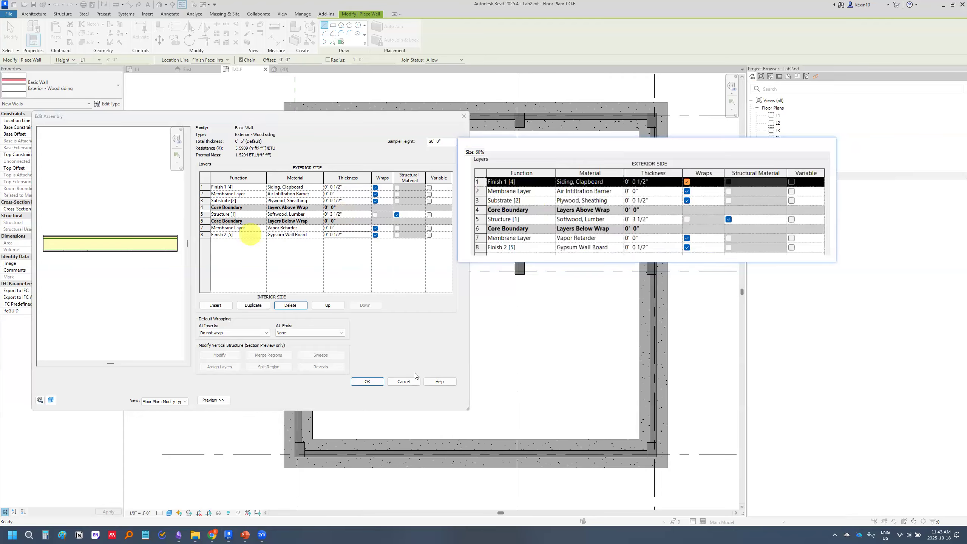
click(374, 381)
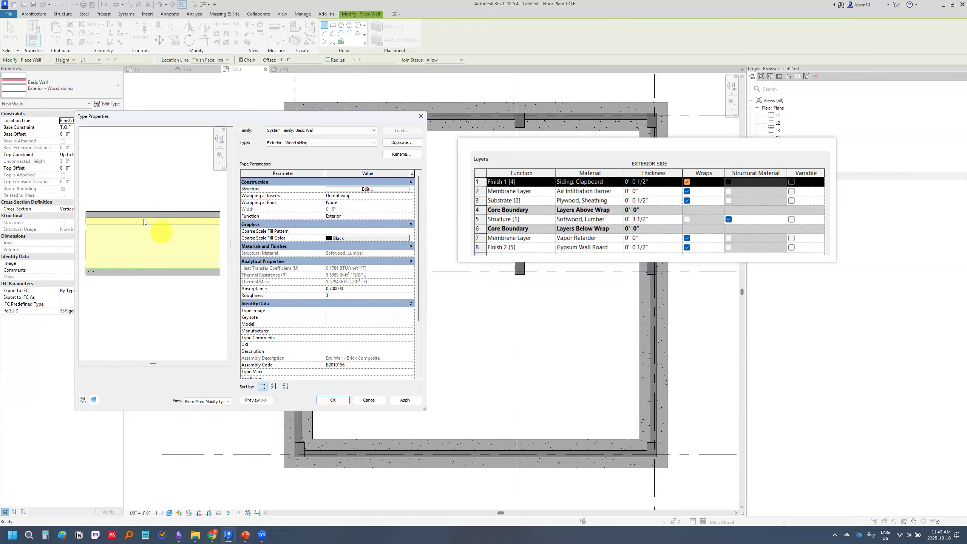
Switch to PowerPoint, close the floating layer-table screenshot and examine the final wall profile on the Exercise 2.2 slide
click(243, 535)
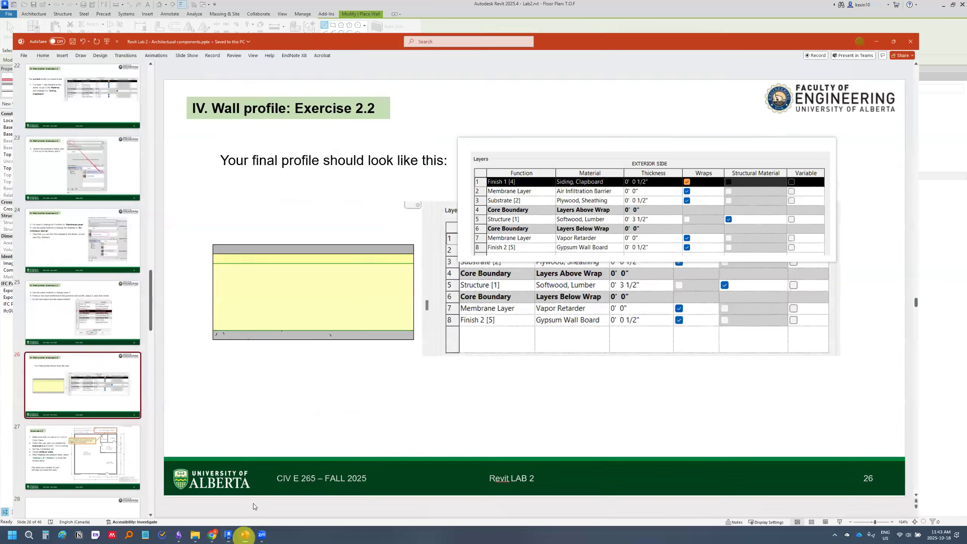
scroll(522, 206, down, 3)
drag(522, 206, 586, 127)
right_click(593, 123)
click(605, 257)
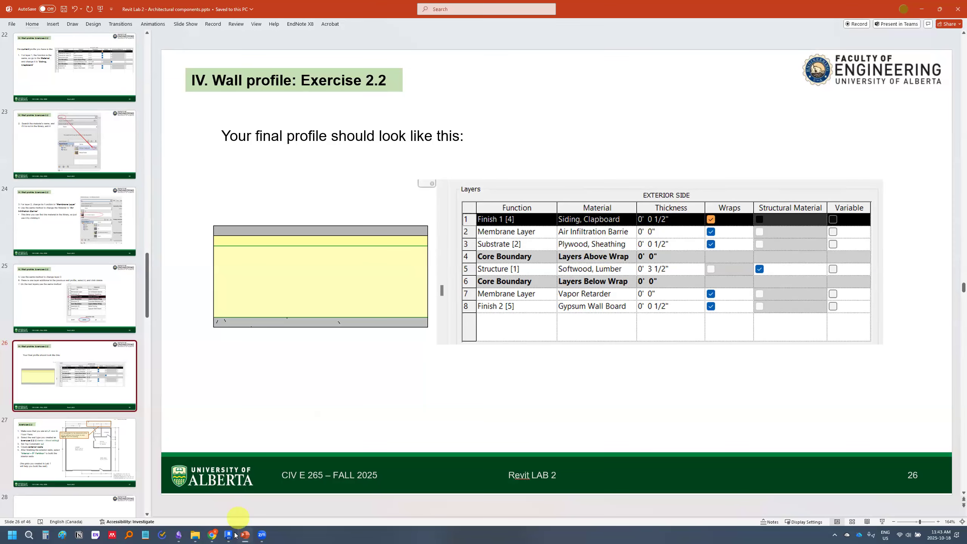
mouse_move(229, 535)
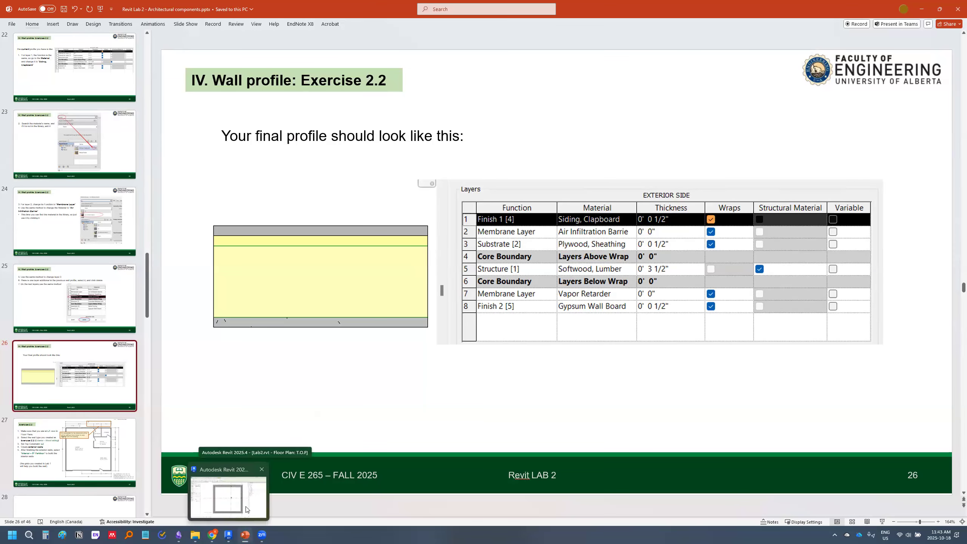
Switch back to Revit and accept the type properties of the Exterior - Wood siding wall
click(256, 506)
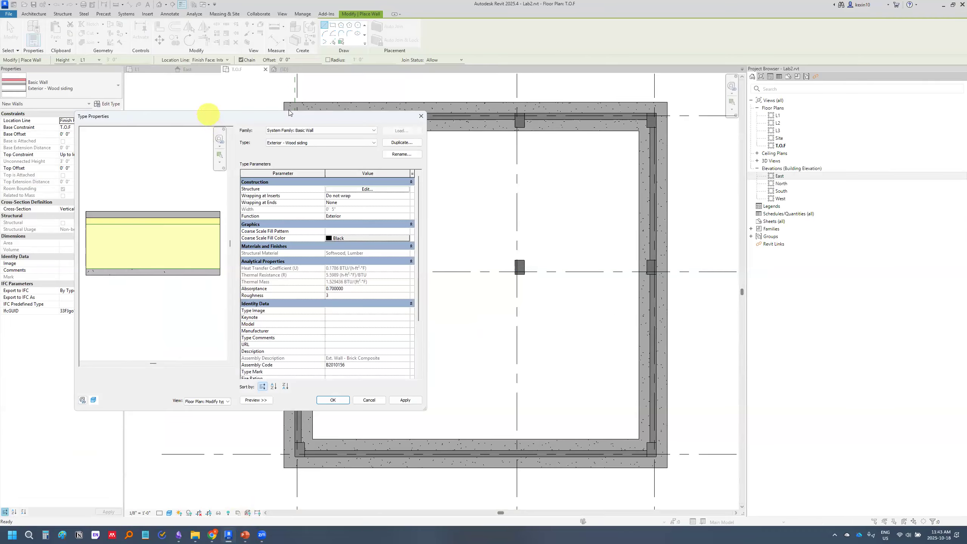
drag(209, 117, 290, 112)
click(416, 396)
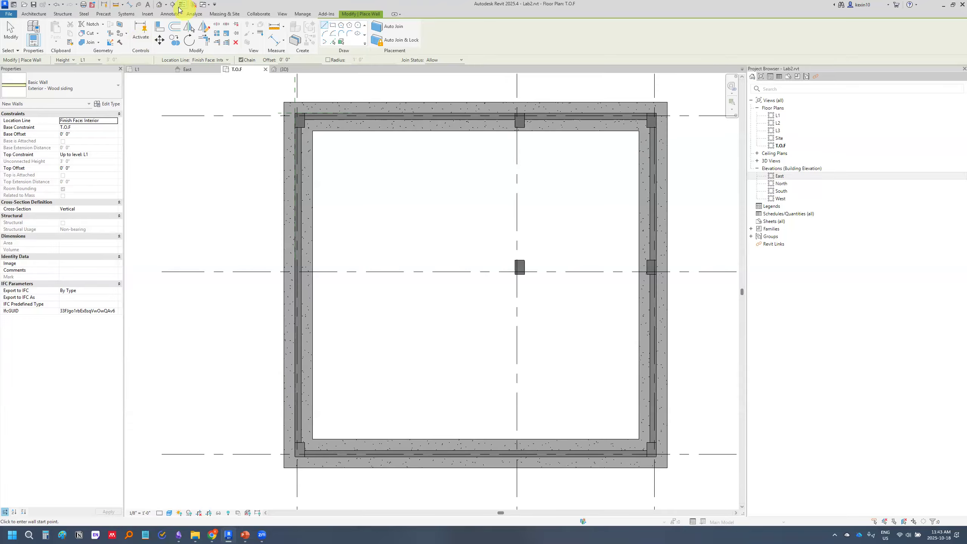
Reopen the Exterior - Wood siding type properties, widen the dialog and examine the profile preview, then close it
click(109, 104)
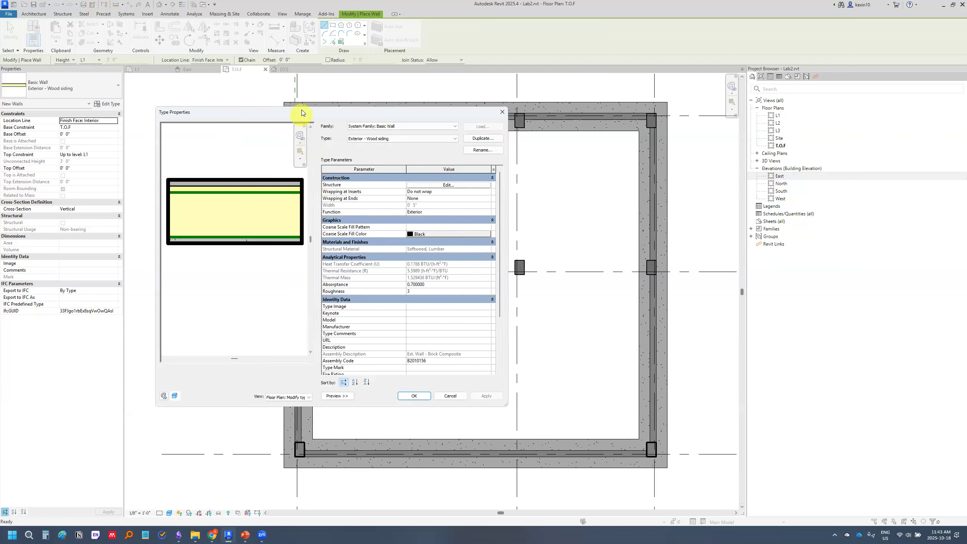
drag(301, 112, 340, 112)
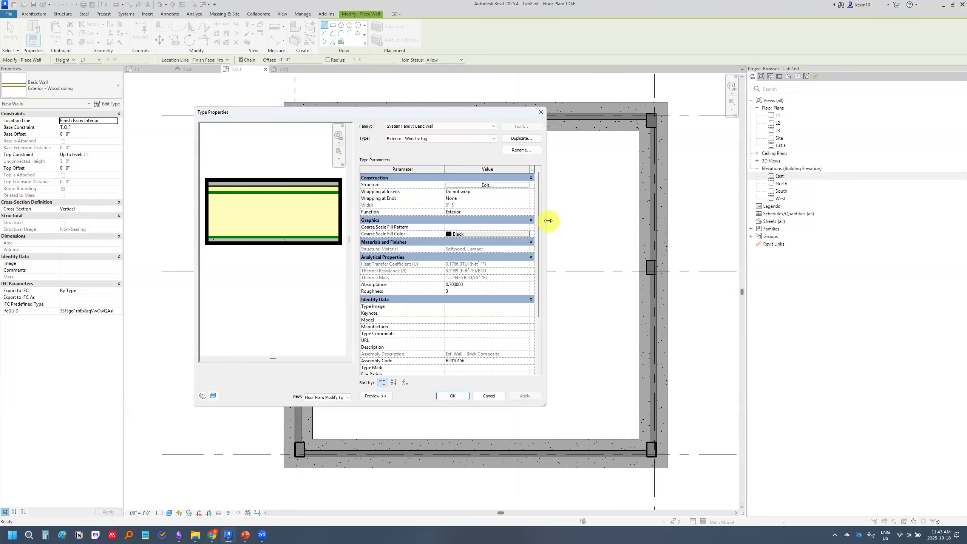
drag(549, 221, 628, 221)
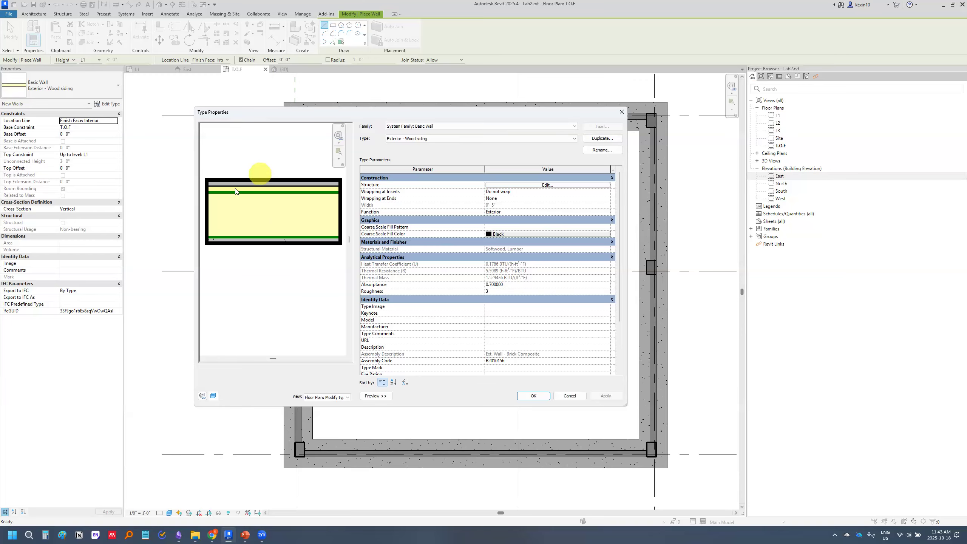
click(621, 111)
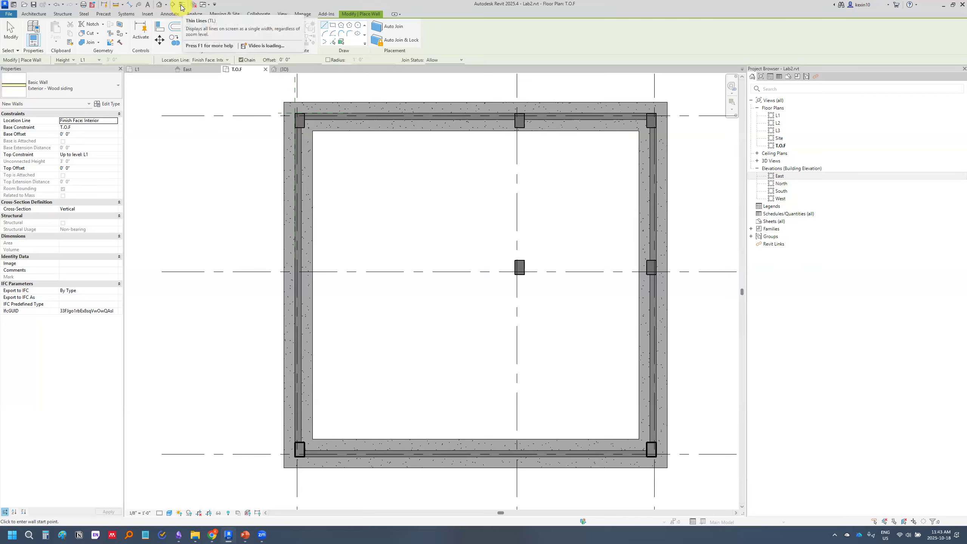
Turn on Thin Lines and recheck the type properties of the Exterior - Wood siding wall
click(182, 6)
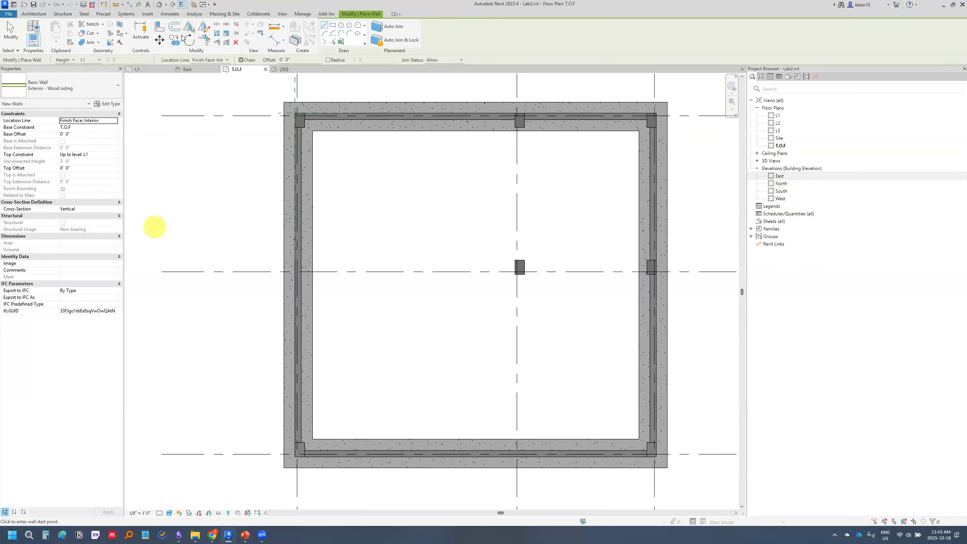
click(106, 104)
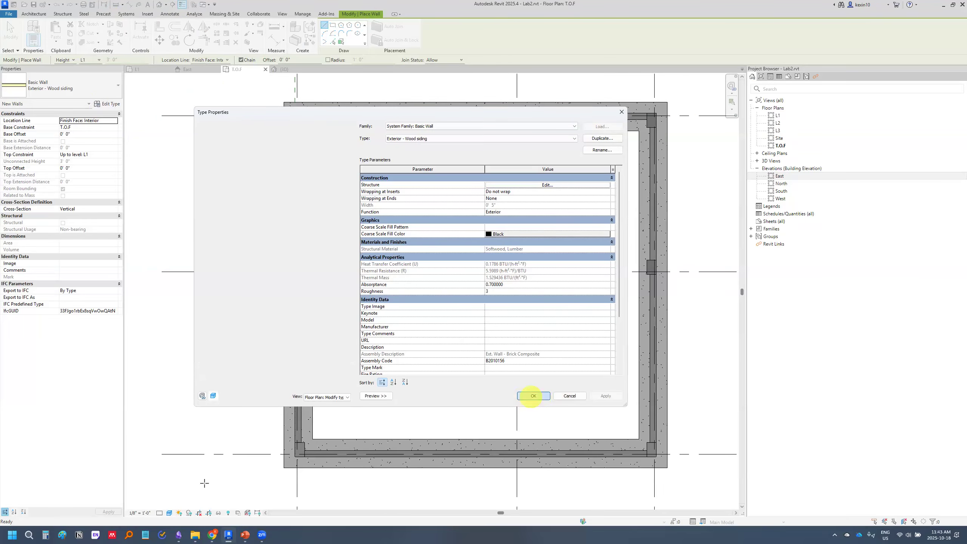
click(533, 396)
Switch to PowerPoint and read the Exercise 2.3 slide with the wall instructions and floor plan
click(244, 534)
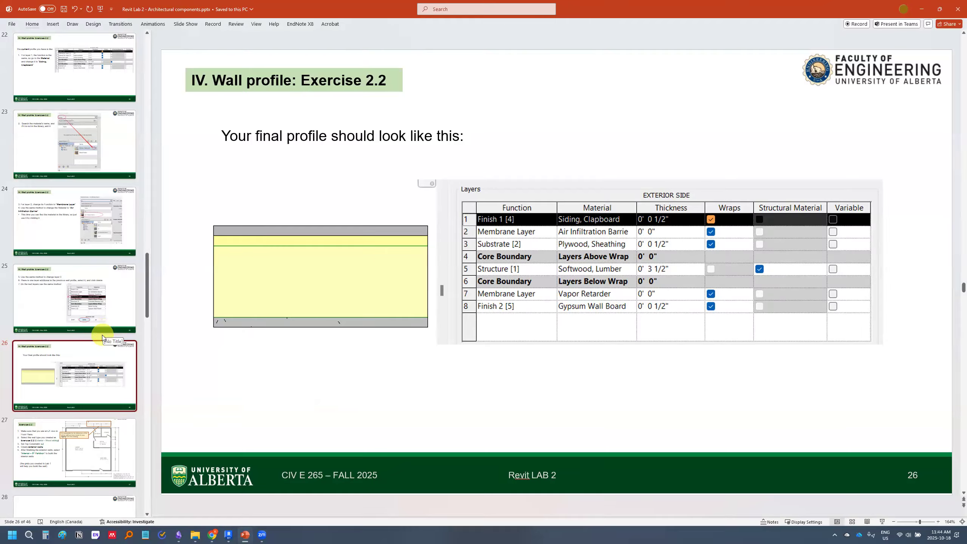
scroll(92, 377, down, 1)
click(97, 318)
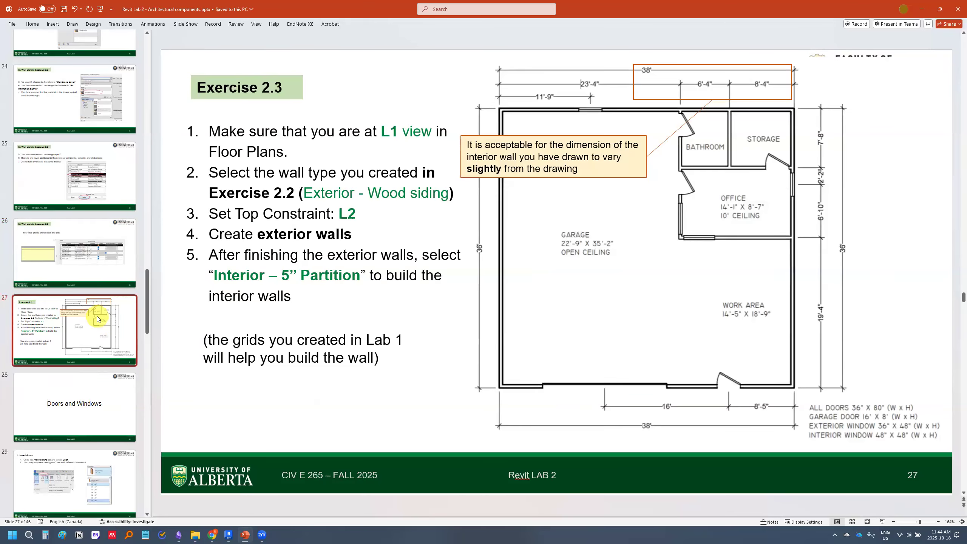
scroll(98, 319, down, 1)
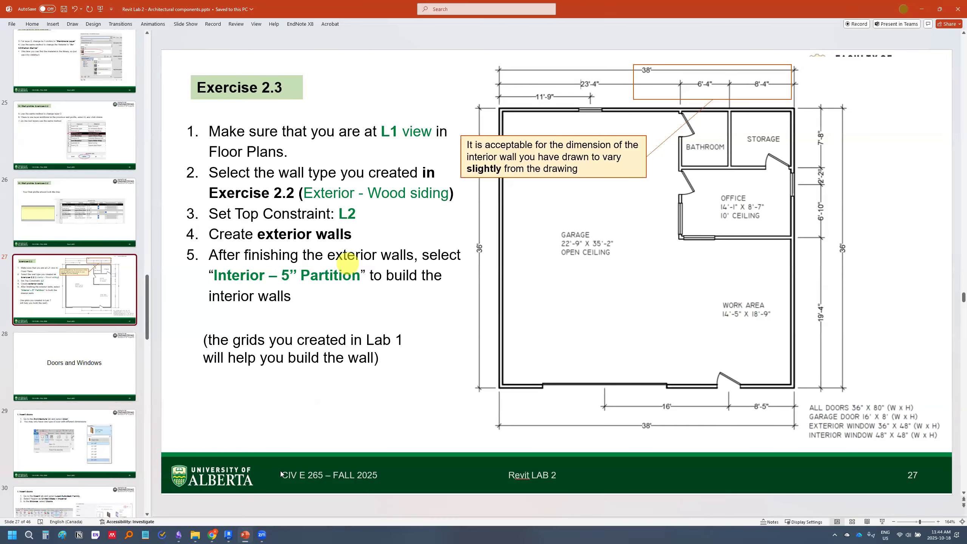
Switch to Revit and open the default 3D view to examine the foundation walls and columns
click(229, 535)
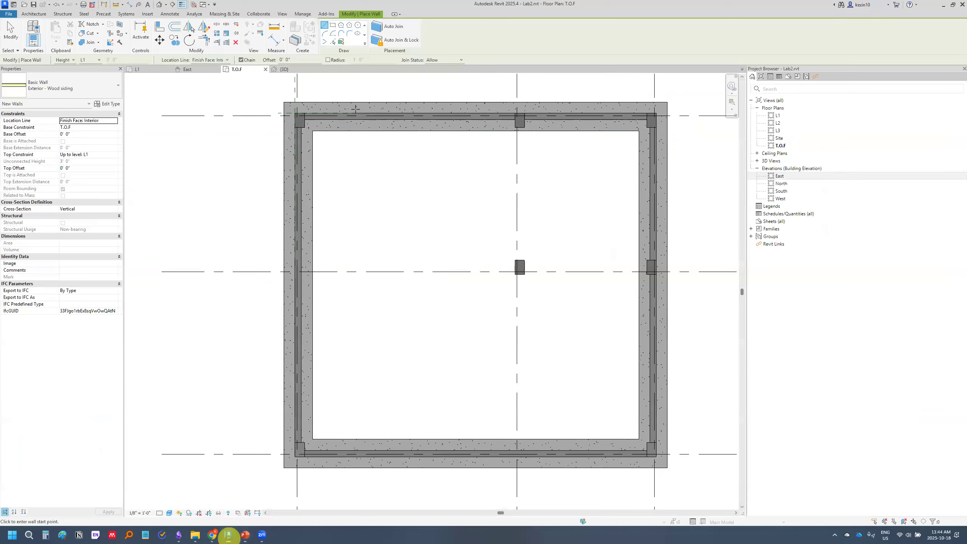
click(160, 5)
scroll(419, 248, down, 3)
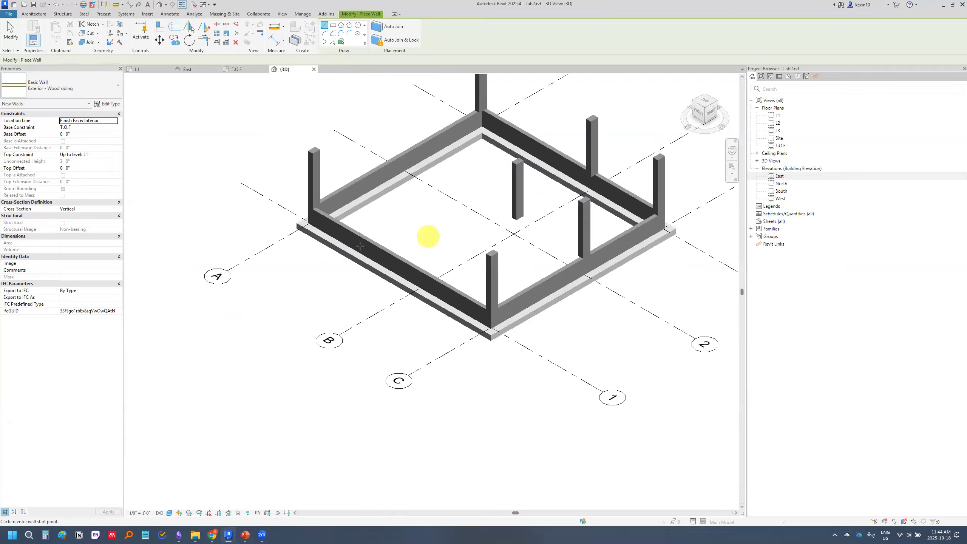
scroll(476, 271, up, 2)
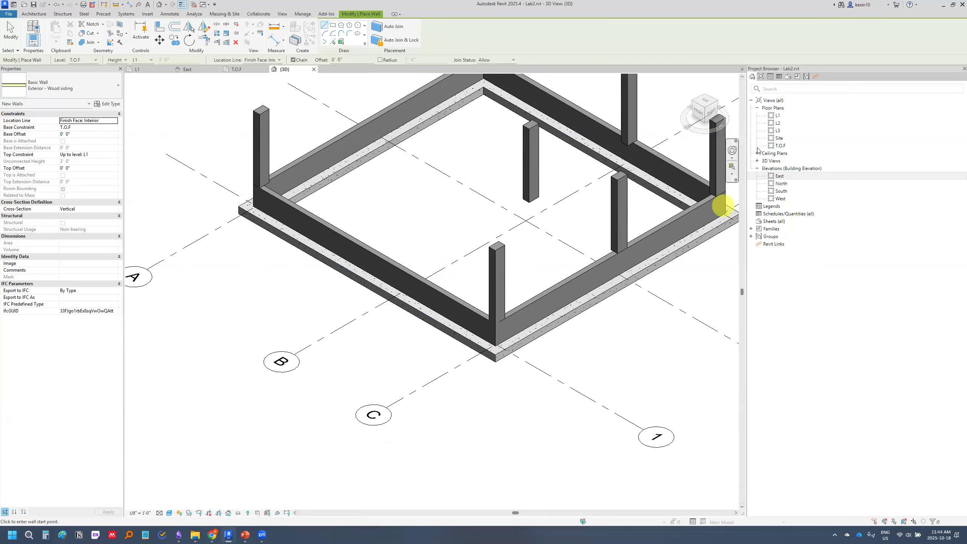
scroll(394, 358, down, 2)
middle_drag(395, 359, 343, 308)
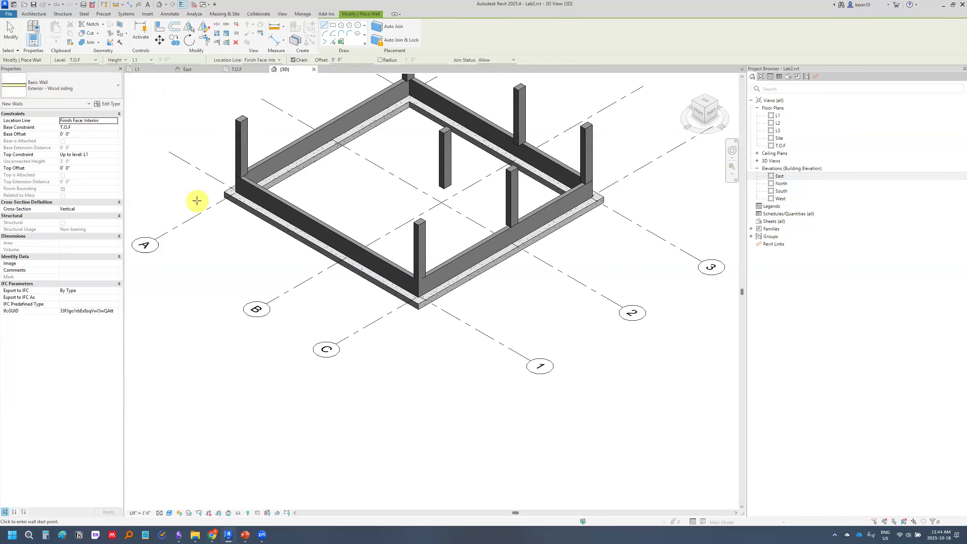
Leave the Wall command and inspect the foundation wall along the near side of the 3D model
key(Escape)
key(Escape)
click(316, 219)
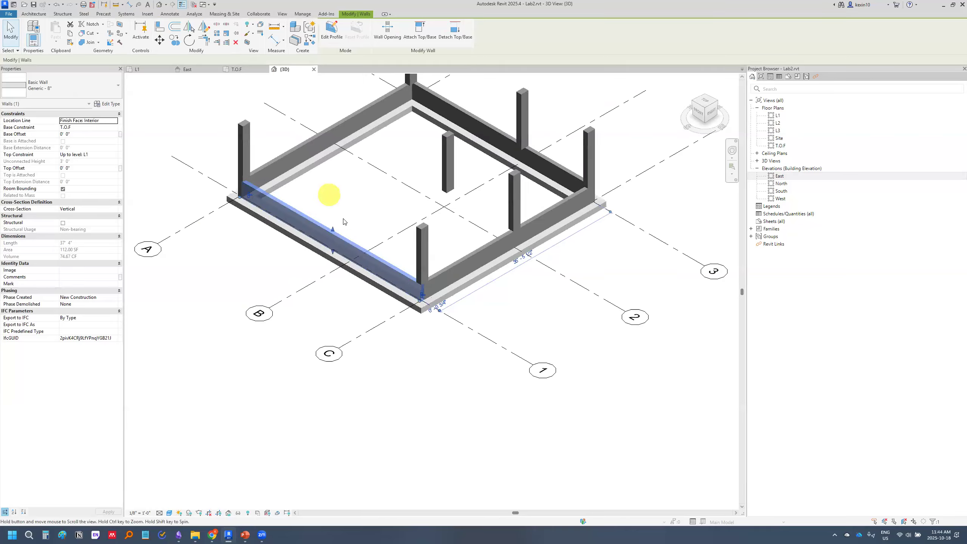
scroll(344, 221, up, 5)
click(360, 235)
scroll(545, 217, down, 4)
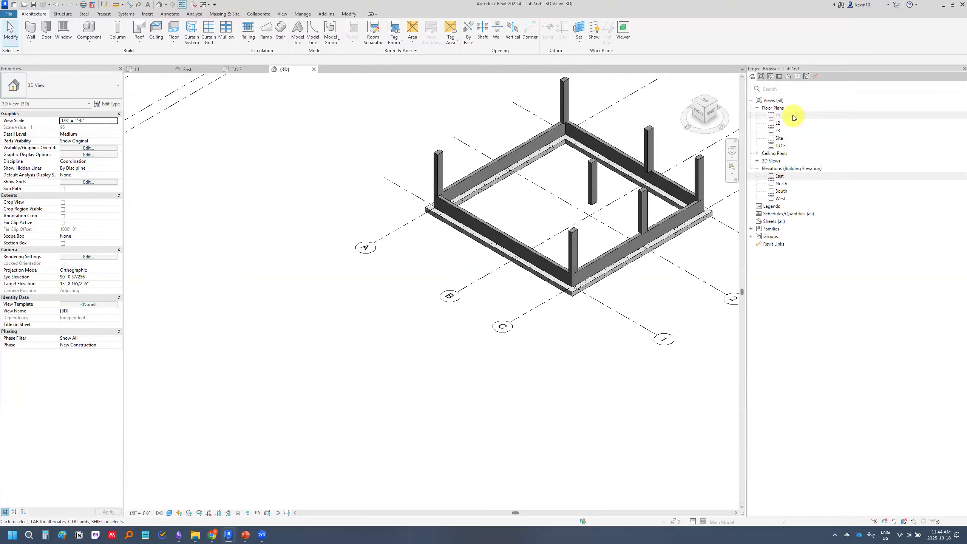
Open the L1 floor plan, check the Exercise 2.3 wall instructions in PowerPoint, and return to Revit
double_click(777, 115)
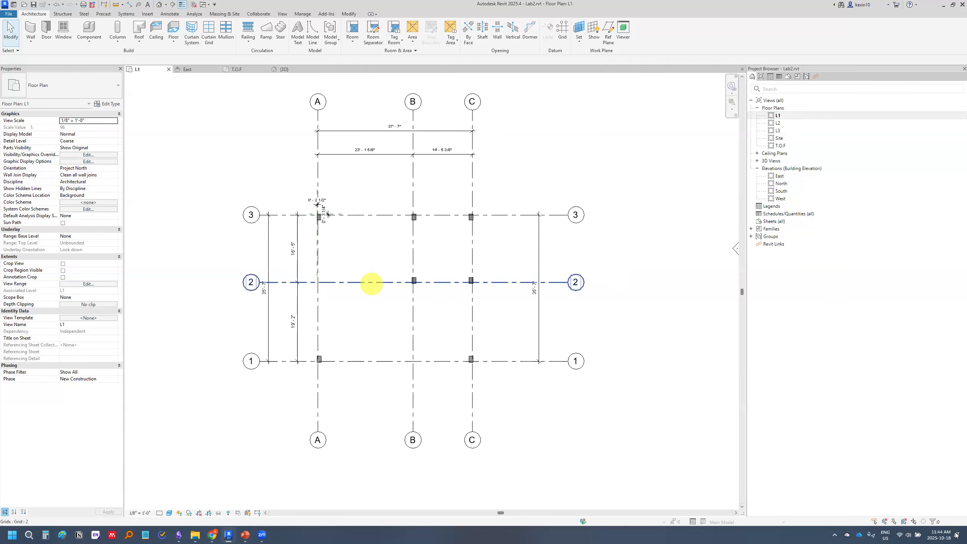
click(245, 534)
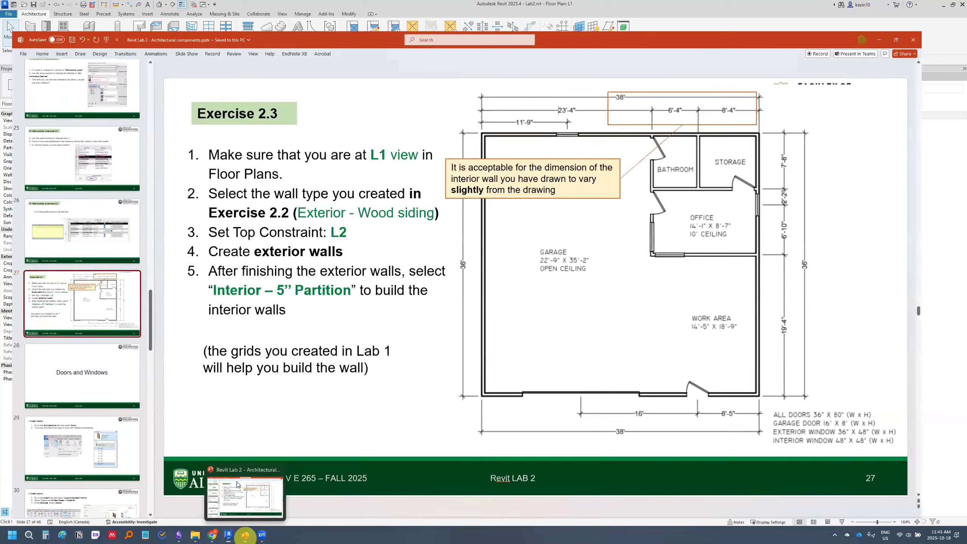
click(245, 536)
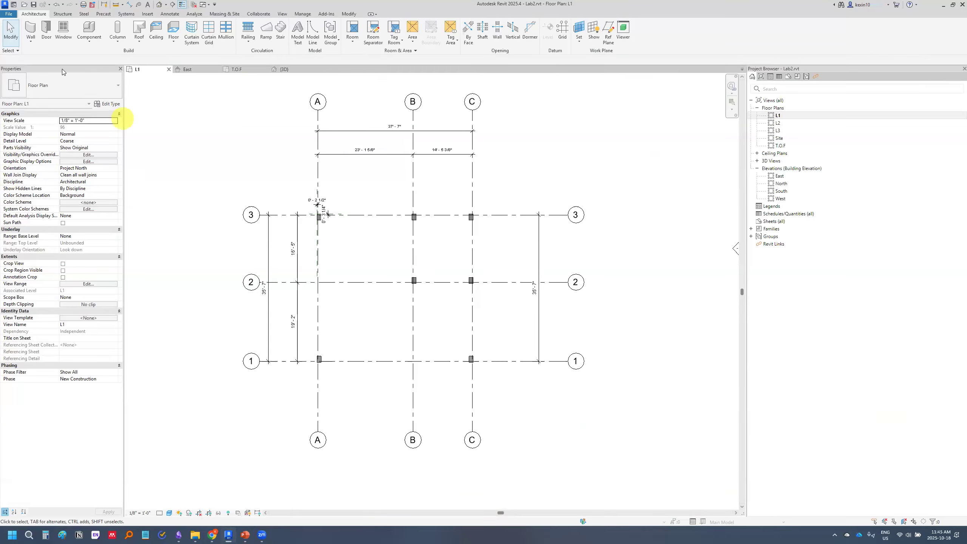
Start a wall of type Exterior - Wood siding with base L1, top constraint L2 and location line Finish Face: Interior
click(34, 35)
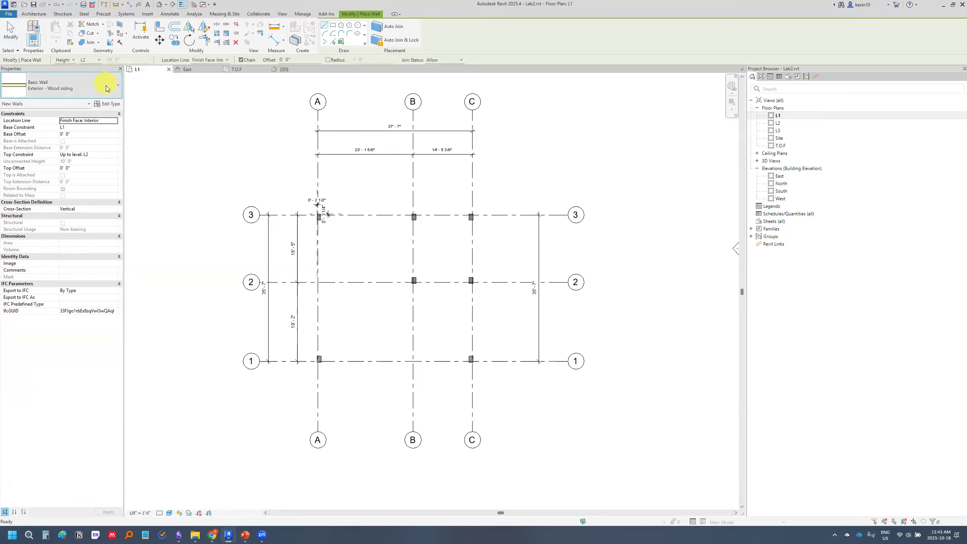
click(106, 82)
click(58, 118)
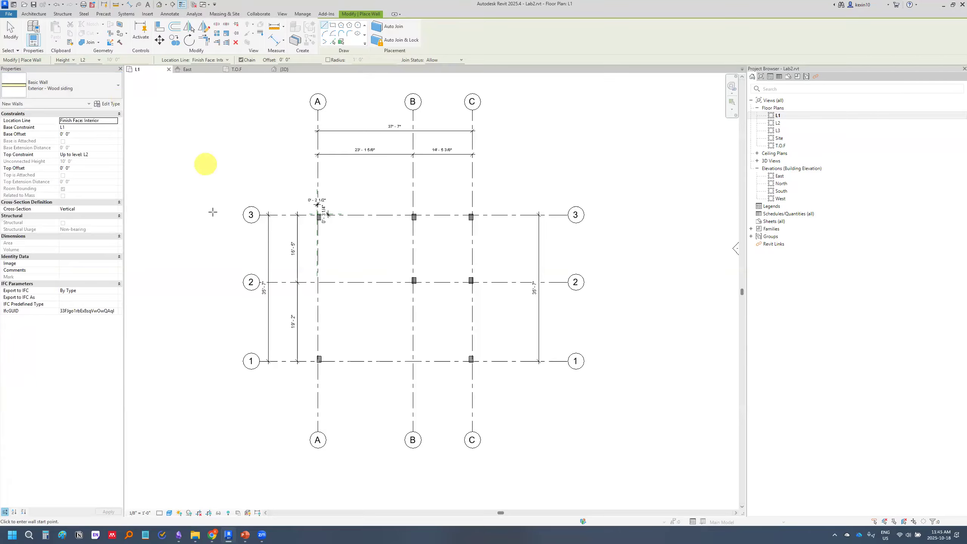
scroll(225, 231, up, 2)
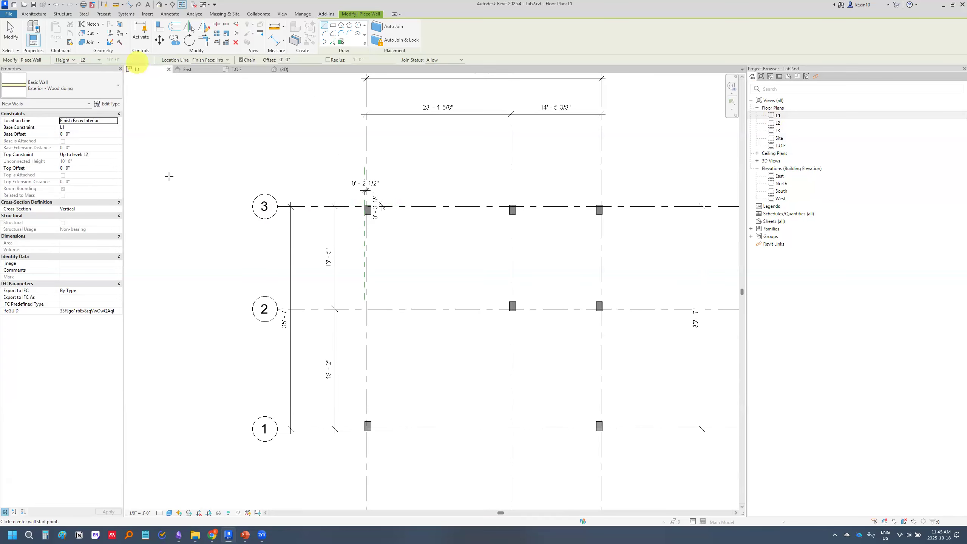
scroll(339, 147, up, 3)
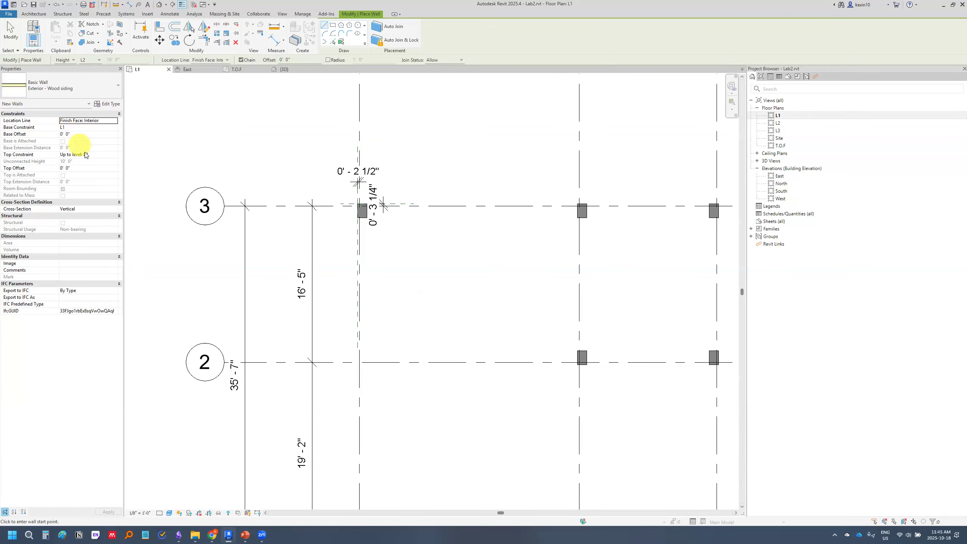
Draw the exterior wall along grid A from the outer corner of column A3 to the outer corner of column A1
scroll(382, 231, down, 1)
scroll(374, 218, up, 5)
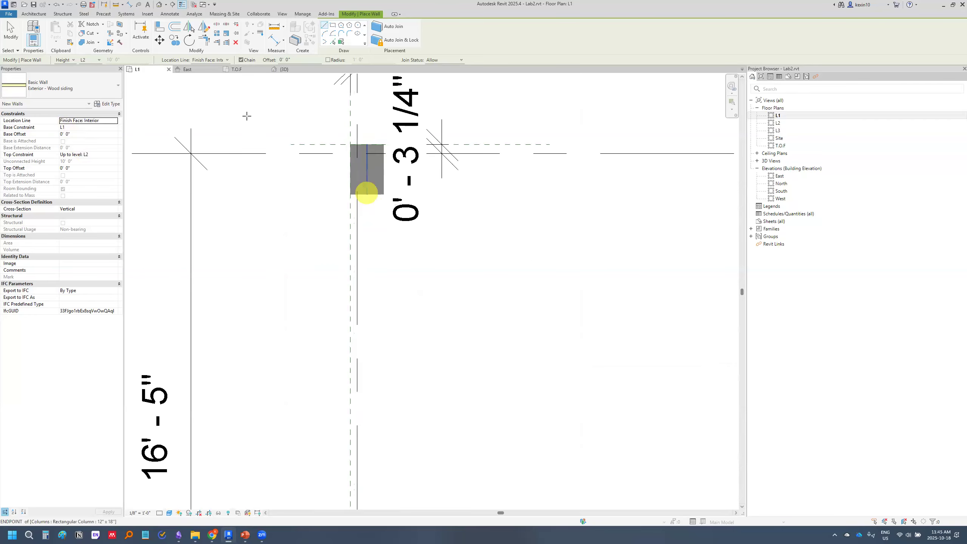
click(351, 144)
scroll(335, 371, down, 2)
middle_drag(335, 430, 329, 184)
middle_drag(327, 351, 333, 180)
middle_drag(333, 413, 347, 302)
scroll(348, 303, up, 3)
scroll(366, 229, up, 2)
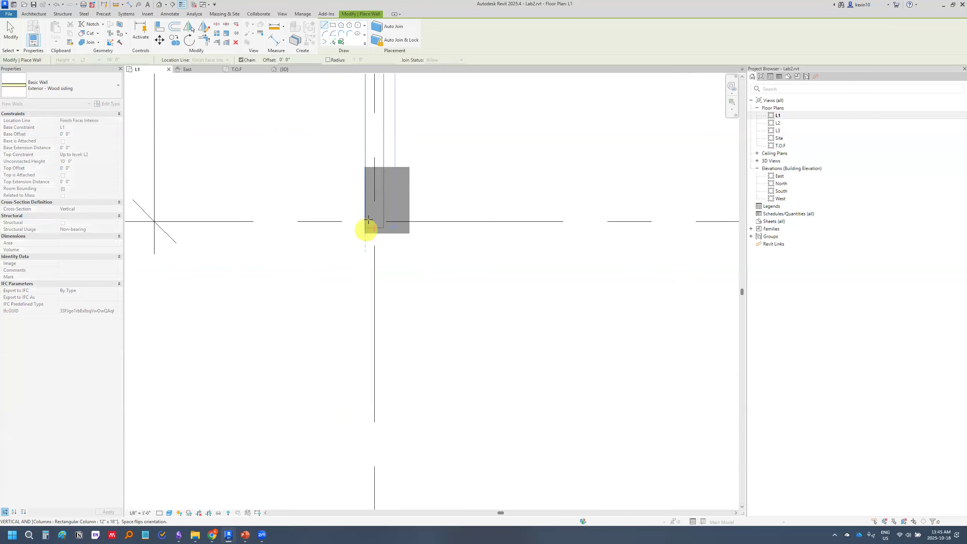
click(367, 234)
Continue the exterior wall along grid 1 to column C1's outer corner and along grid C to column C3's outer corner
scroll(384, 262, down, 4)
scroll(400, 308, down, 4)
scroll(339, 298, up, 5)
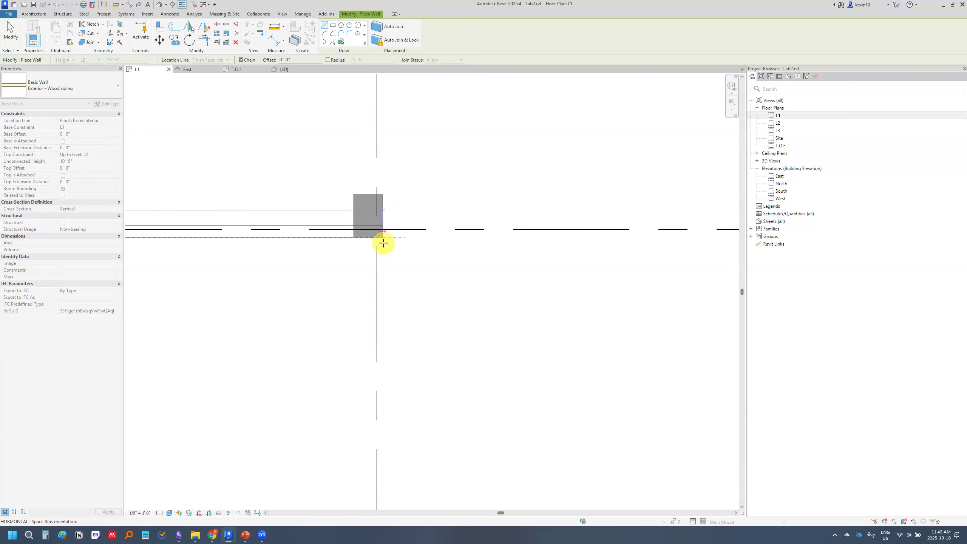
click(384, 238)
scroll(383, 223, down, 3)
middle_drag(392, 135, 397, 487)
click(389, 185)
Close the exterior wall loop along grid 3 back to the starting corner at column A3 and end the Wall command
scroll(255, 230, down, 1)
middle_drag(254, 229, 715, 265)
scroll(480, 231, up, 4)
click(473, 227)
scroll(410, 255, down, 3)
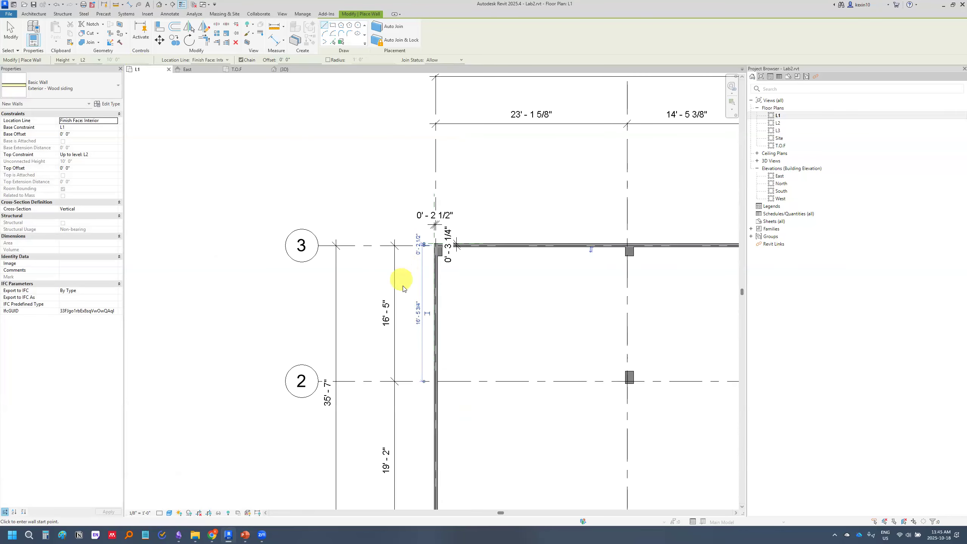
key(Escape)
scroll(342, 236, down, 5)
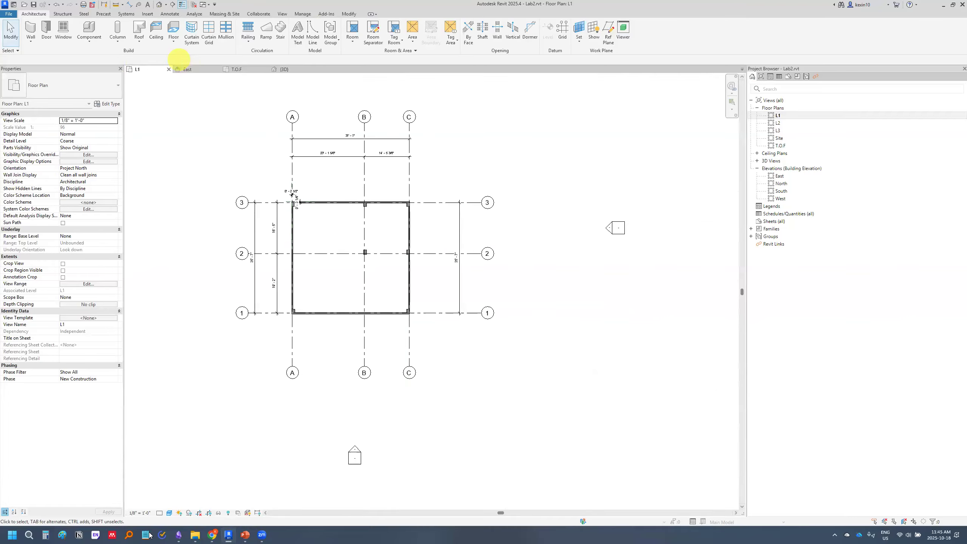
Open the default 3D view and examine the new exterior walls from the front side along grid 1
scroll(244, 132, up, 2)
click(159, 4)
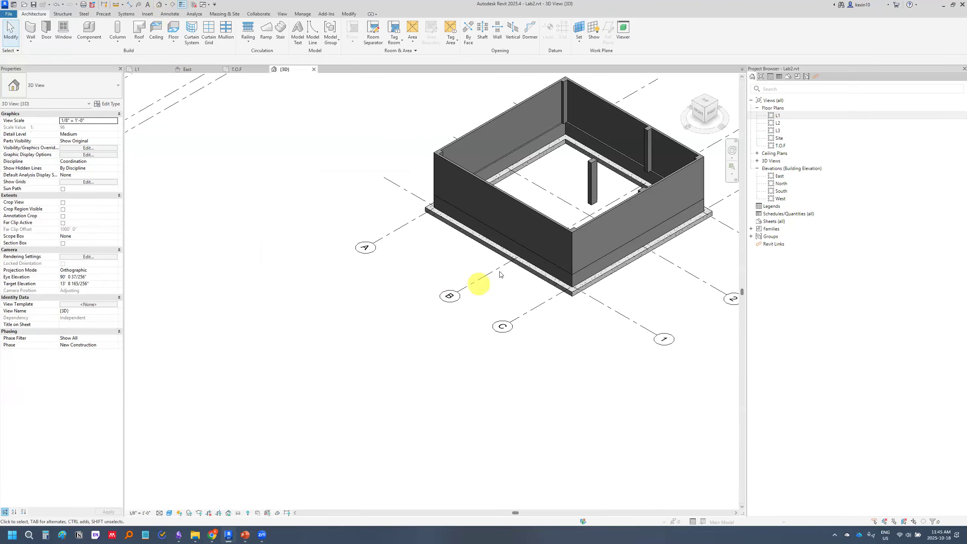
middle_drag(581, 274, 464, 297)
scroll(429, 307, up, 5)
scroll(381, 269, down, 2)
scroll(467, 287, up, 2)
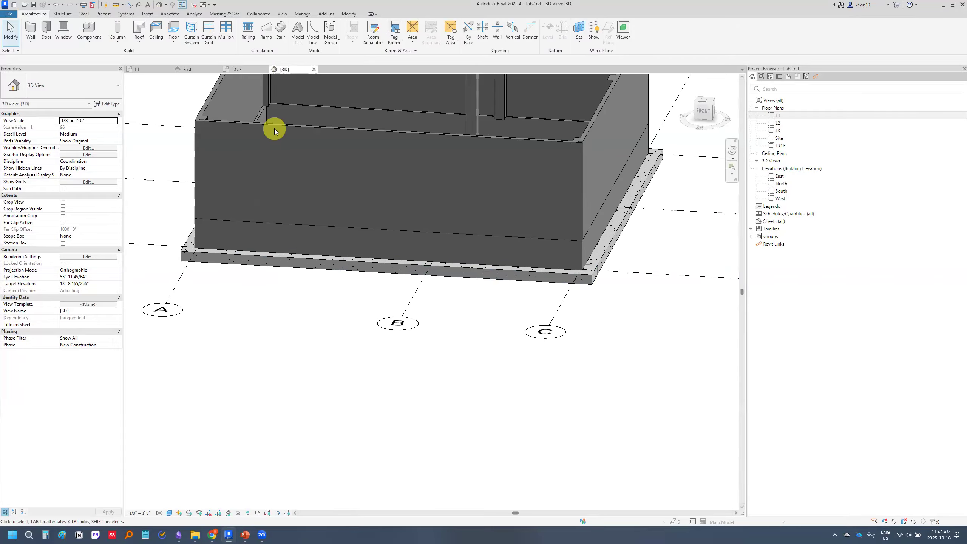
Inspect the properties of the grid 1 exterior wall and the foundation wall beneath it, including their base and top constraints
click(286, 129)
scroll(283, 171, down, 3)
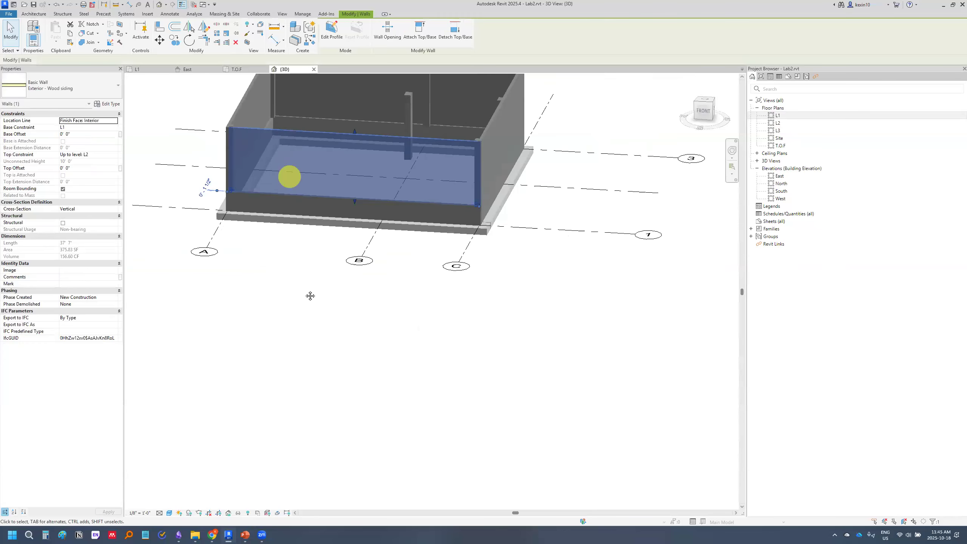
scroll(321, 289, up, 2)
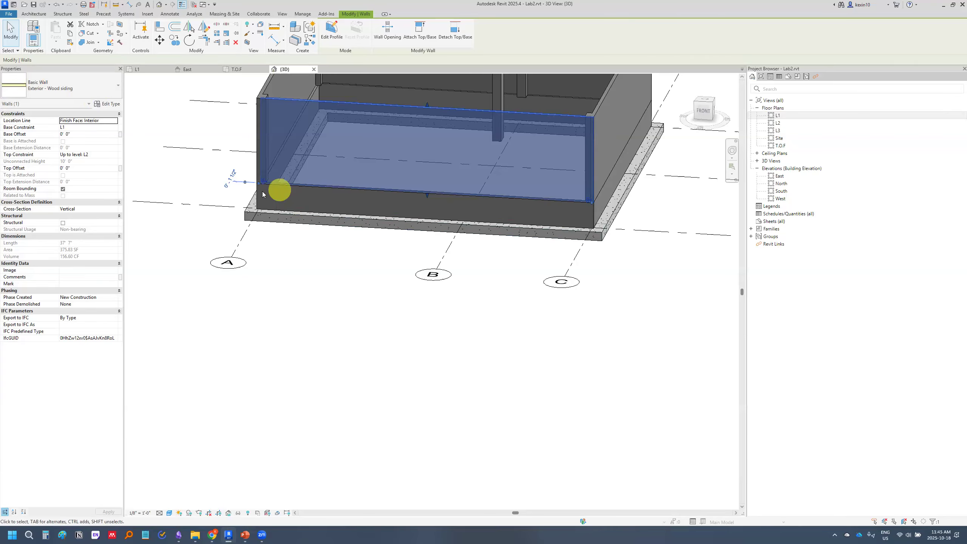
key(Escape)
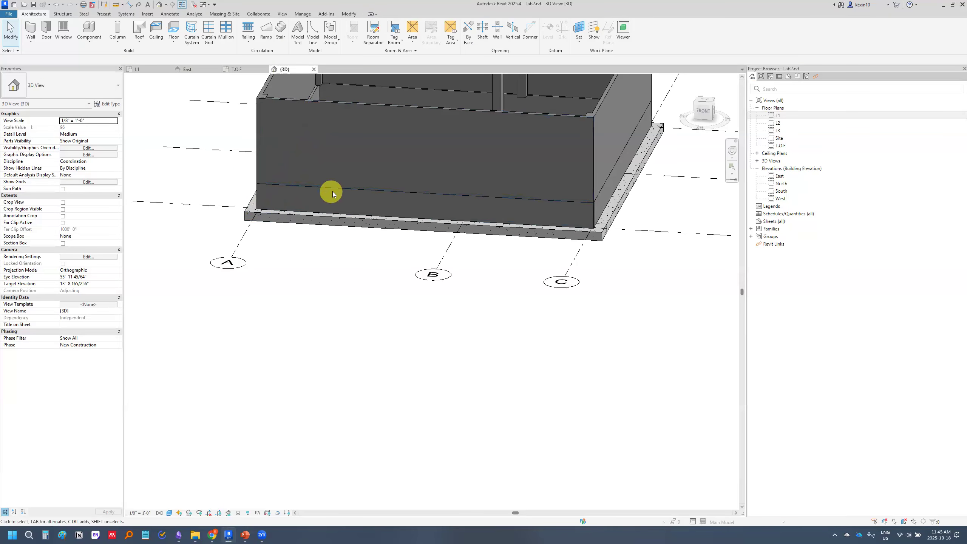
click(337, 191)
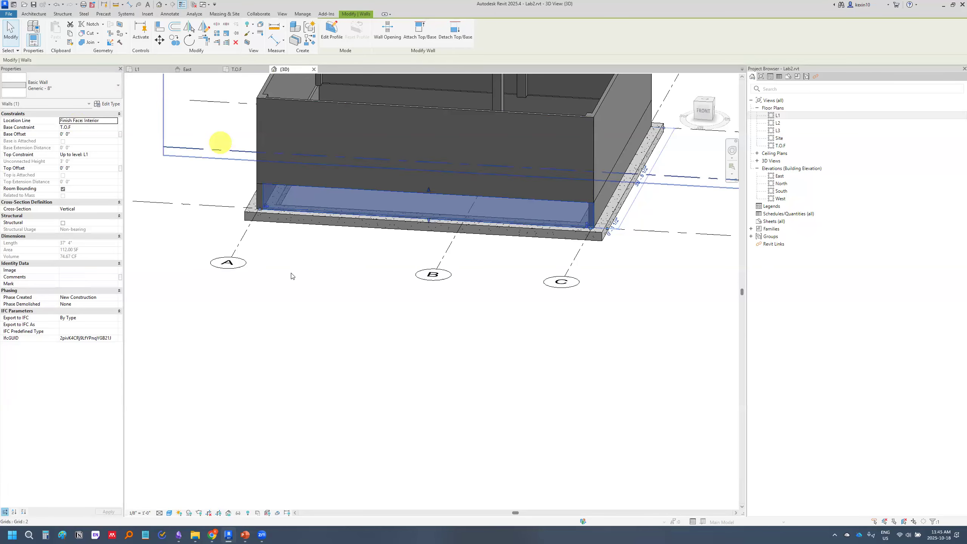
click(329, 297)
scroll(329, 297, down, 4)
middle_drag(509, 297, 605, 253)
scroll(487, 302, down, 1)
Return to the L1 floor plan and switch to PowerPoint to read the Exercise 2.3 interior wall instructions
double_click(777, 115)
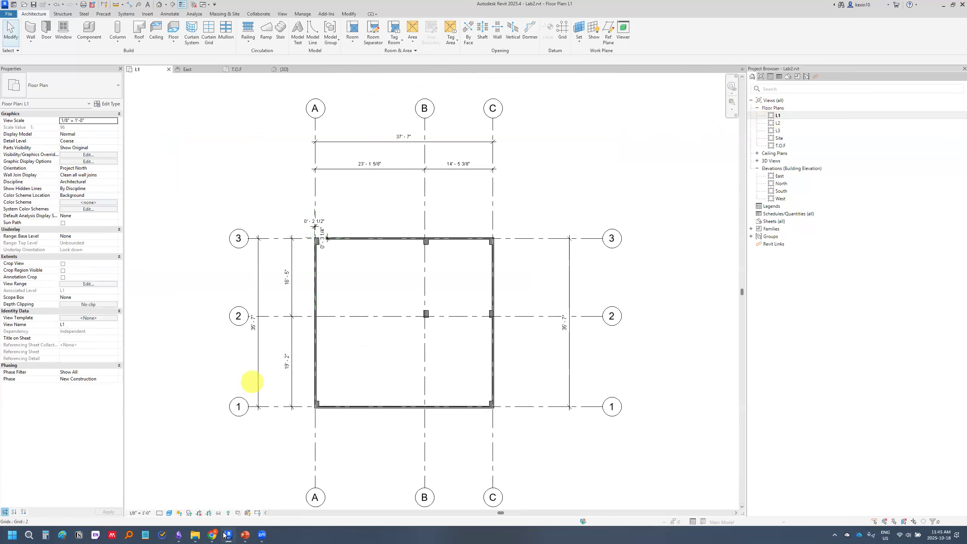
click(244, 534)
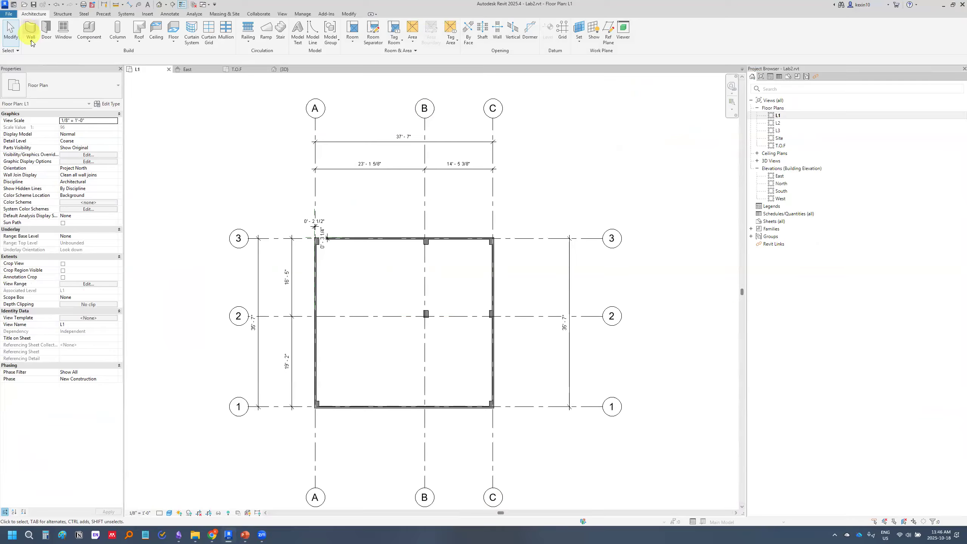
Switch back to Revit, start the Wall command on L1 and look through the wall types for an interior partition
click(31, 43)
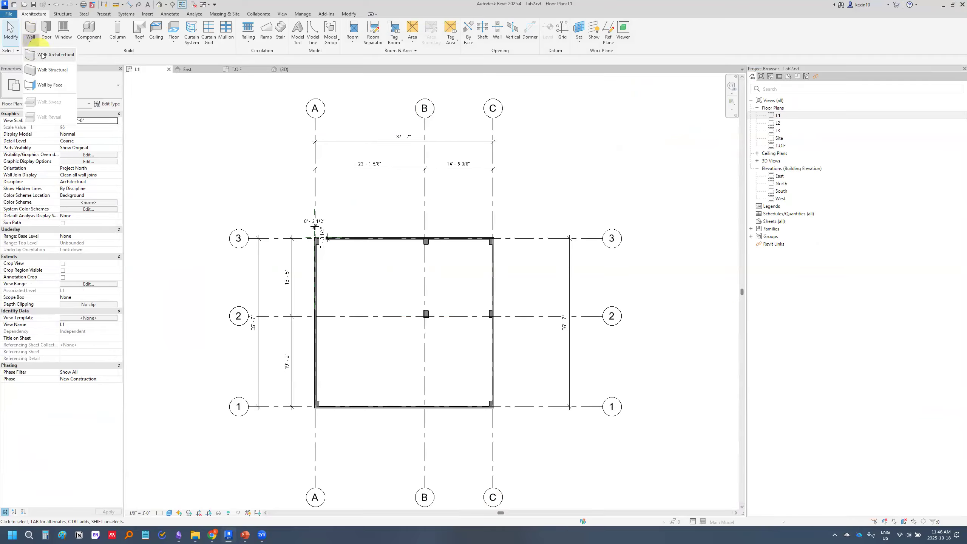
click(104, 88)
scroll(65, 215, up, 1)
scroll(66, 213, down, 4)
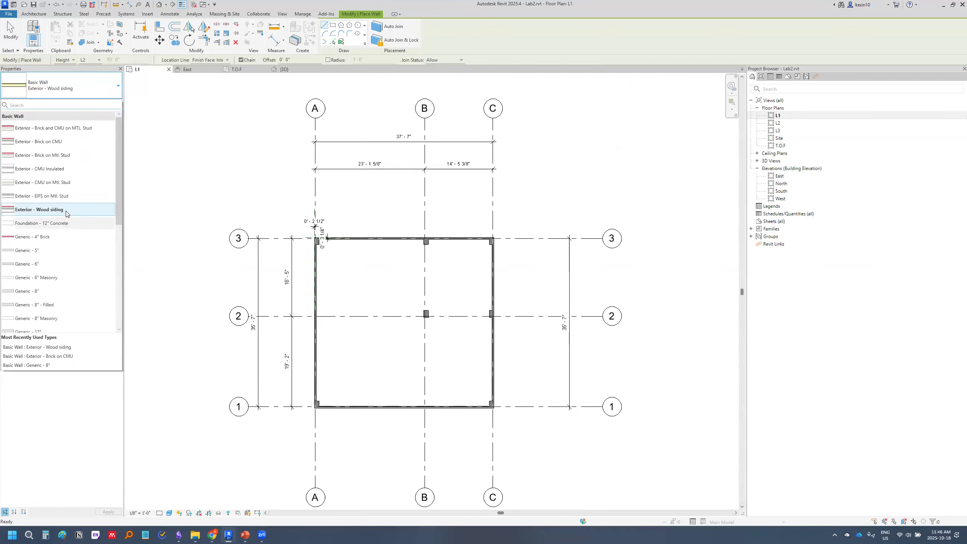